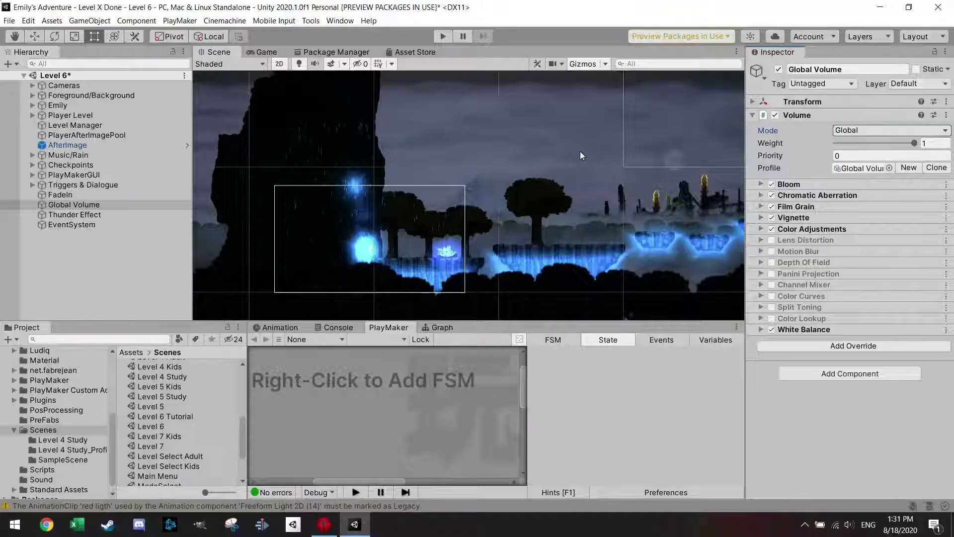
Zoom the Scene view out slightly and pan up-left to frame the dark cliff and blue platforms
scroll(515, 166, "down", 2)
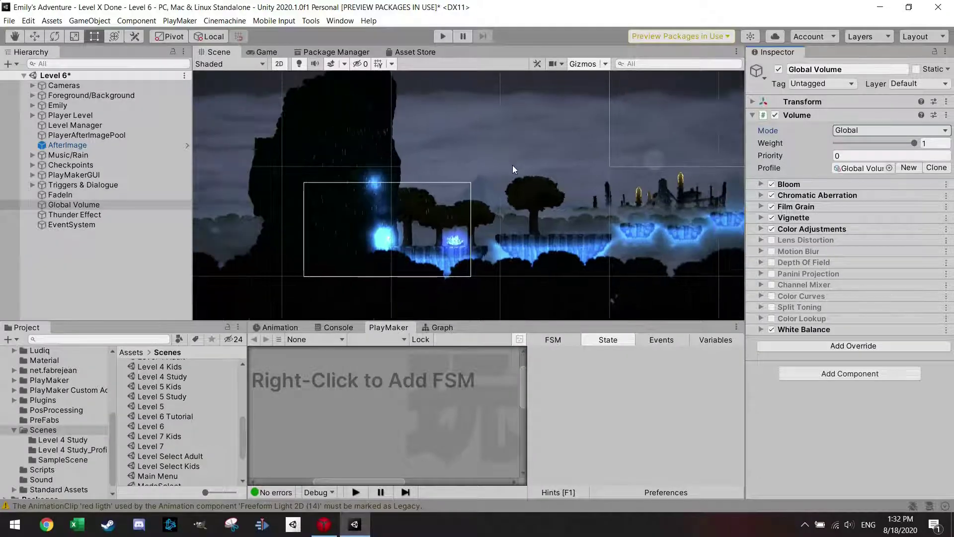
middle_click_drag(515, 166, 533, 174)
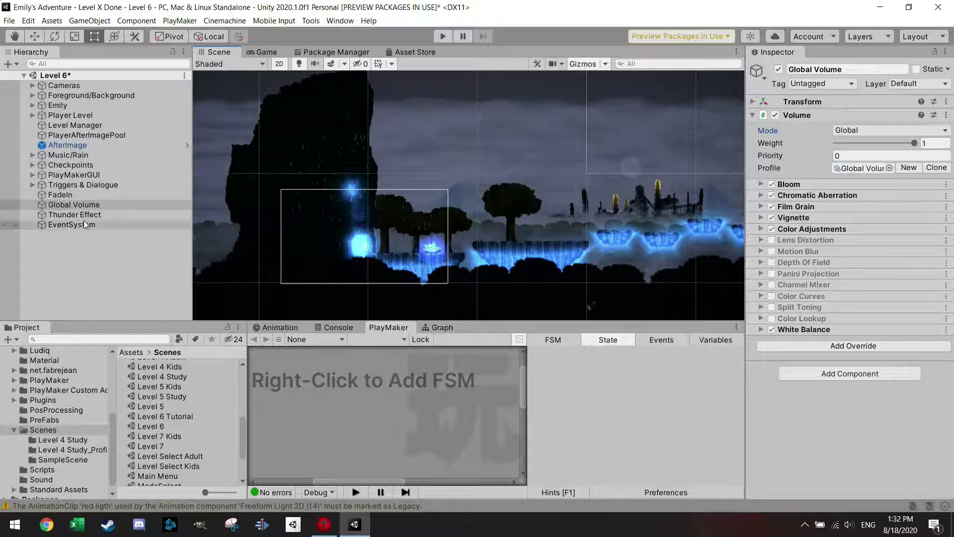
Select Global Volume and expand its Bloom, Chromatic Aberration and Film Grain overrides
left_click(76, 205)
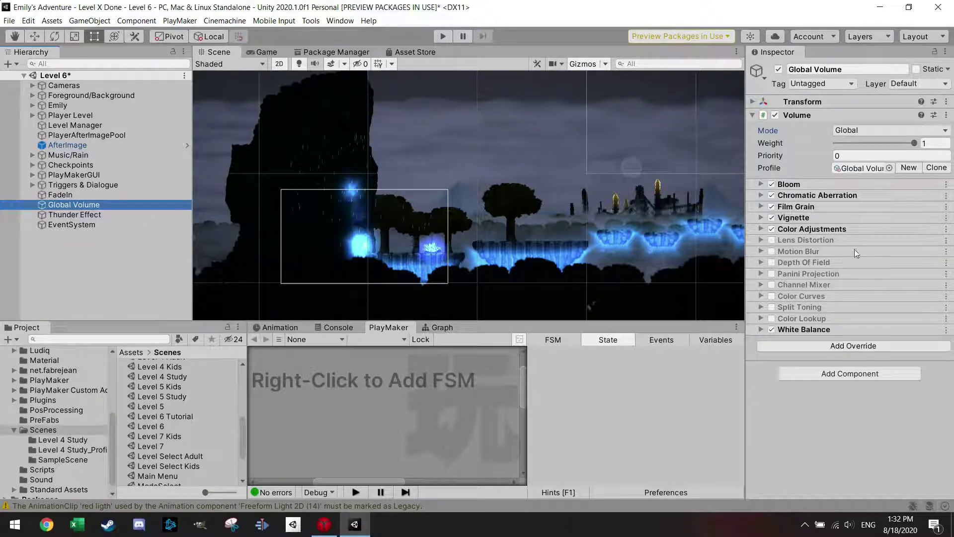
left_click(761, 184)
scroll(800, 242, "down", 1)
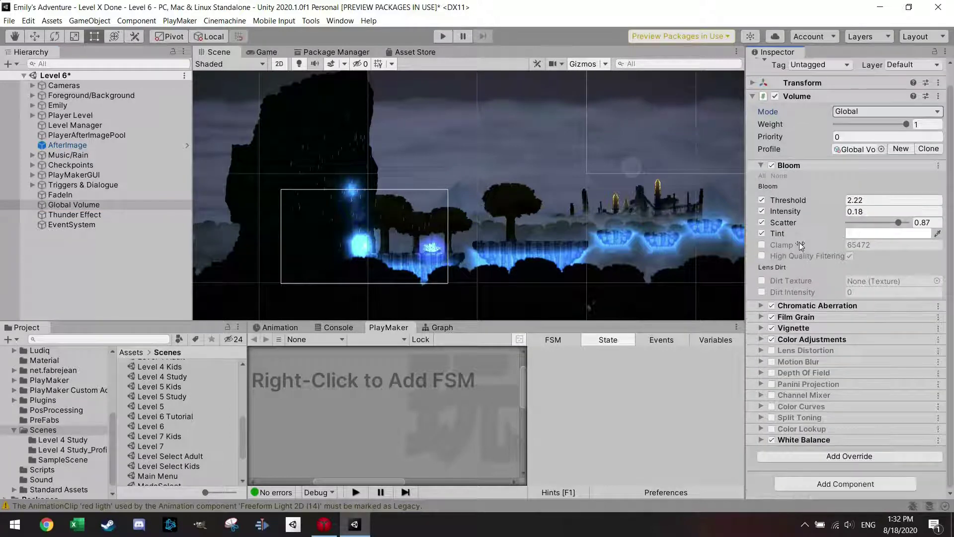
left_click(766, 307)
scroll(768, 313, "down", 1)
left_click(762, 318)
scroll(764, 323, "down", 2)
Expand the Vignette, Color Adjustments and White Balance overrides, then fold those three back up
left_click(762, 330)
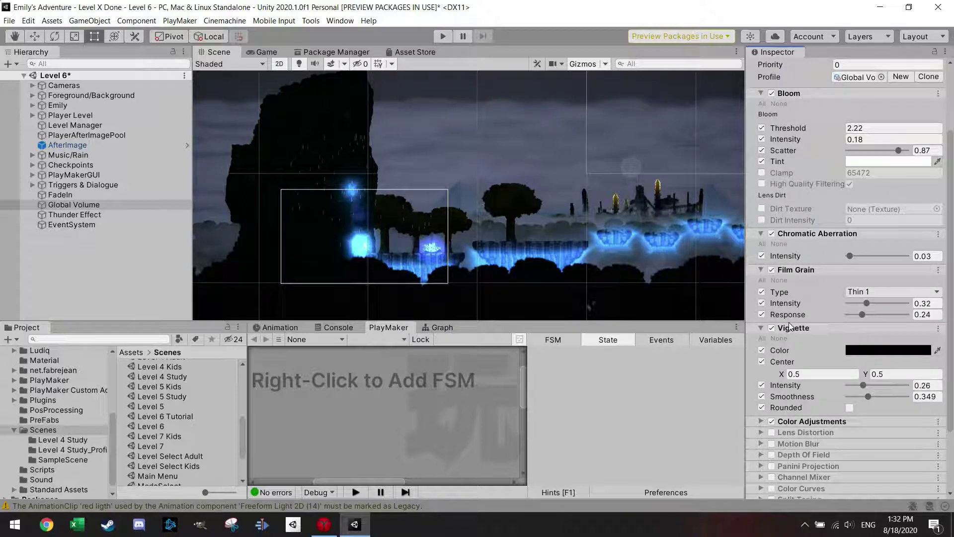
scroll(786, 326, "down", 3)
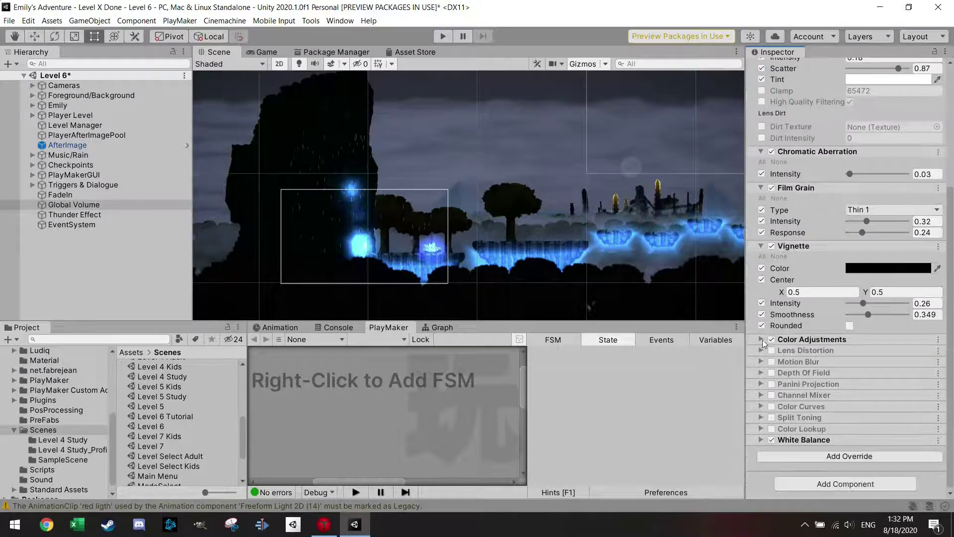
left_click(762, 340)
scroll(774, 360, "down", 3)
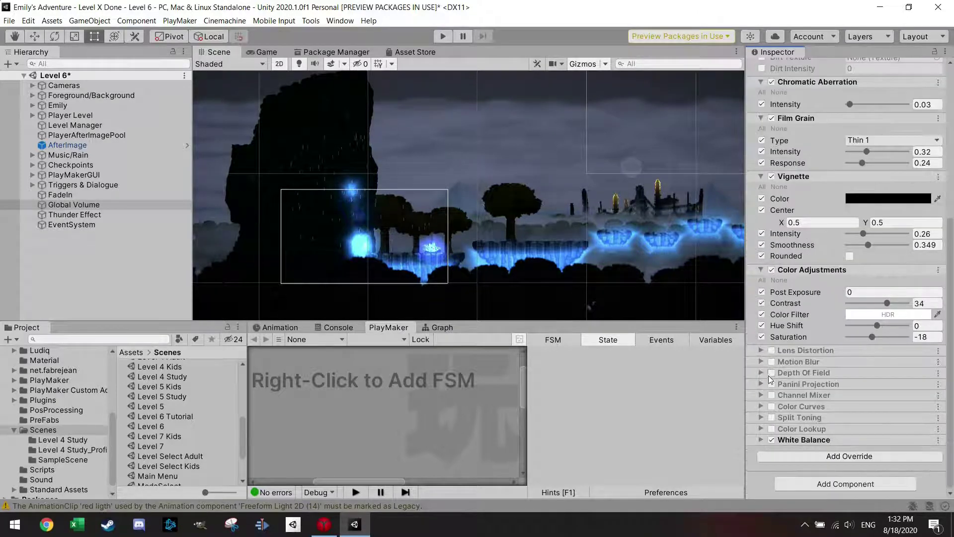
left_click(761, 440)
scroll(763, 425, "down", 2)
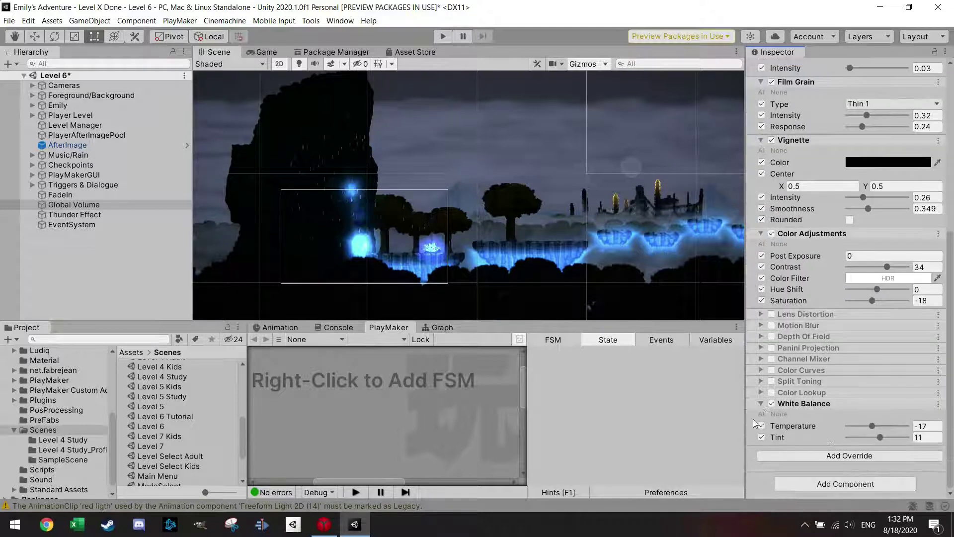
left_click(764, 406)
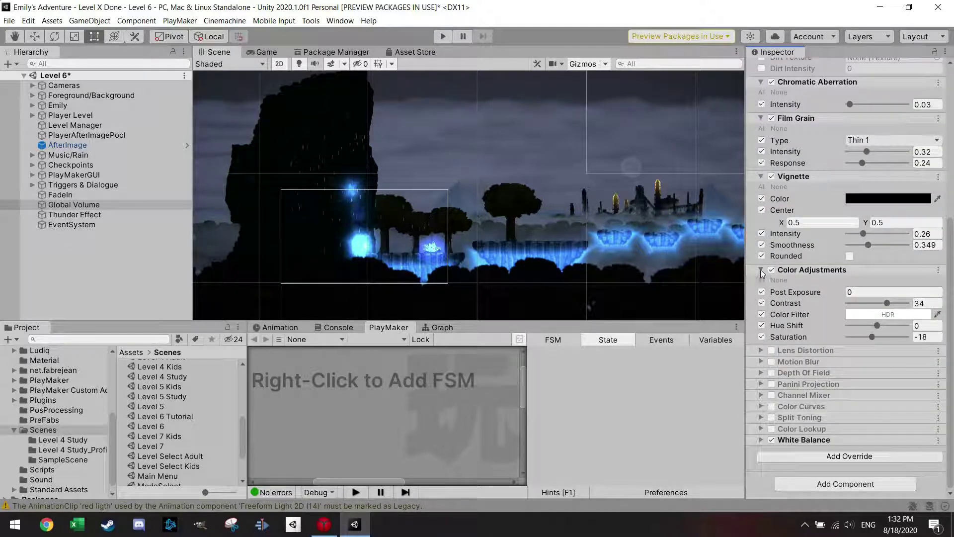
left_click(761, 269)
left_click(762, 247)
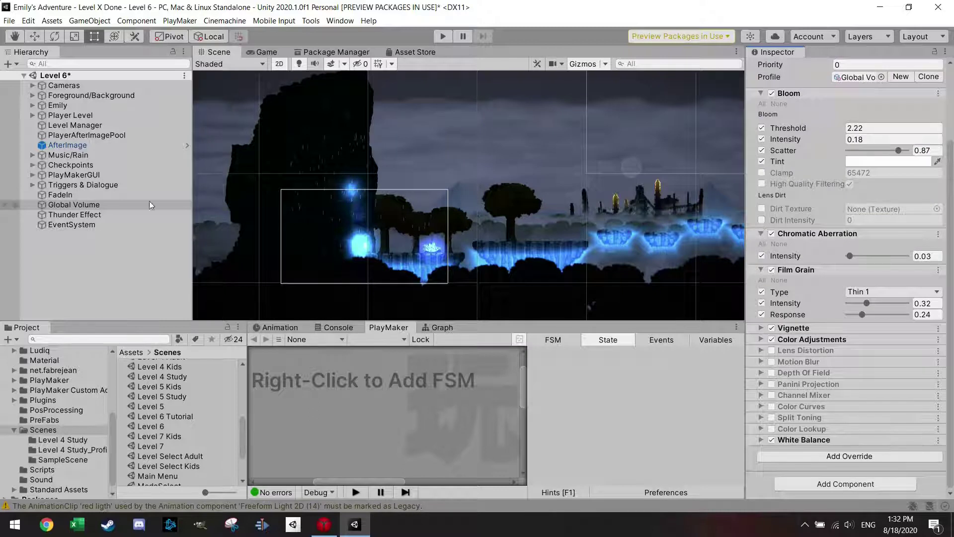
Delete Global Volume and undo it several times to compare the level with and without post-processing
left_click(71, 209)
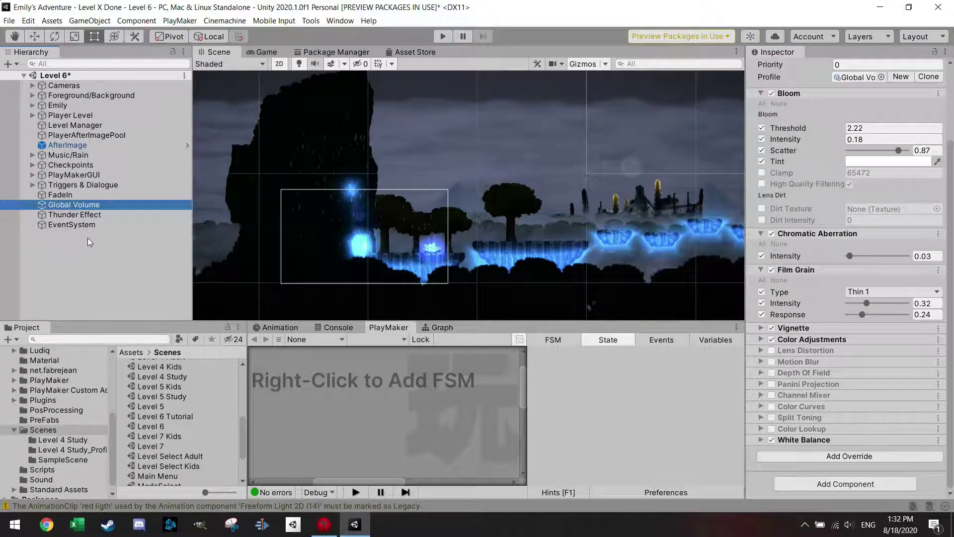
key("Delete")
scroll(487, 247, "up", 1)
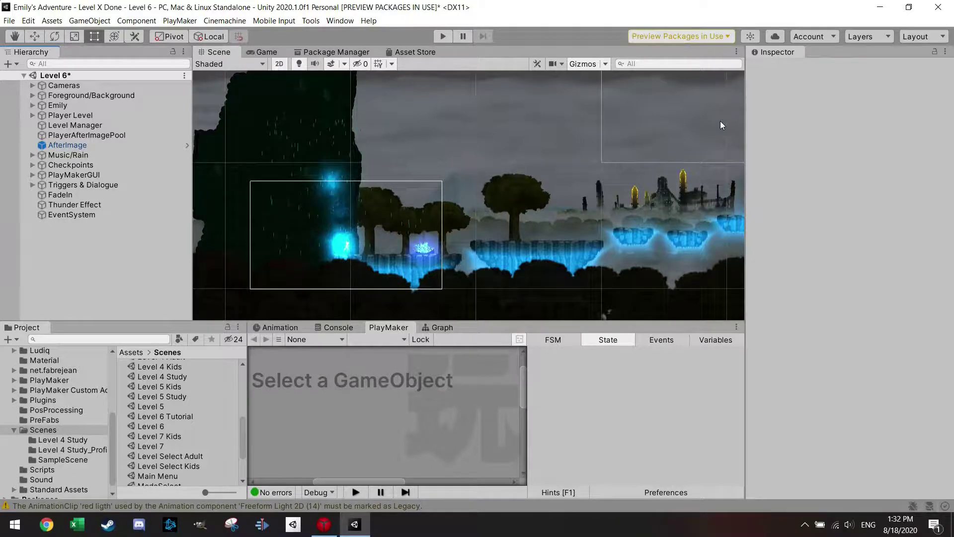
key("ctrl+z")
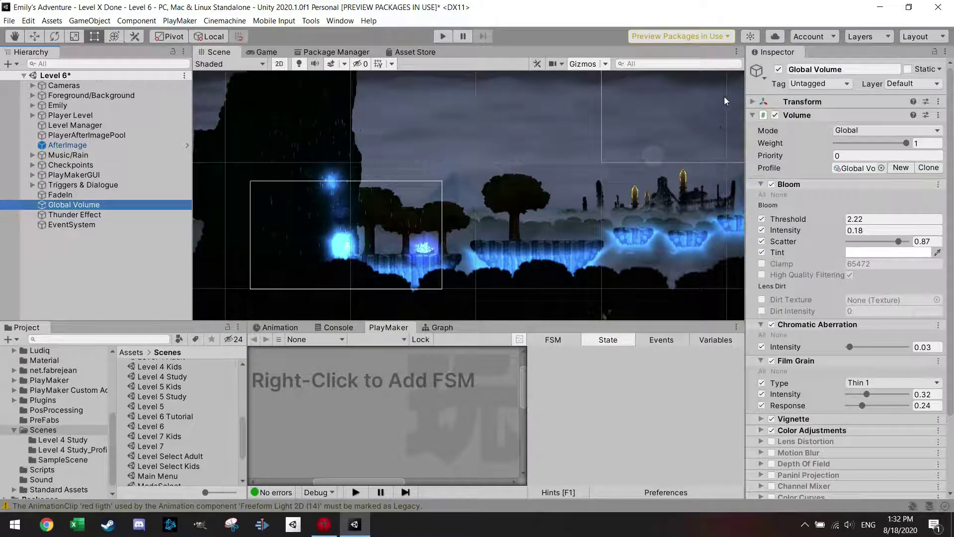
left_click(76, 196)
left_click(85, 207)
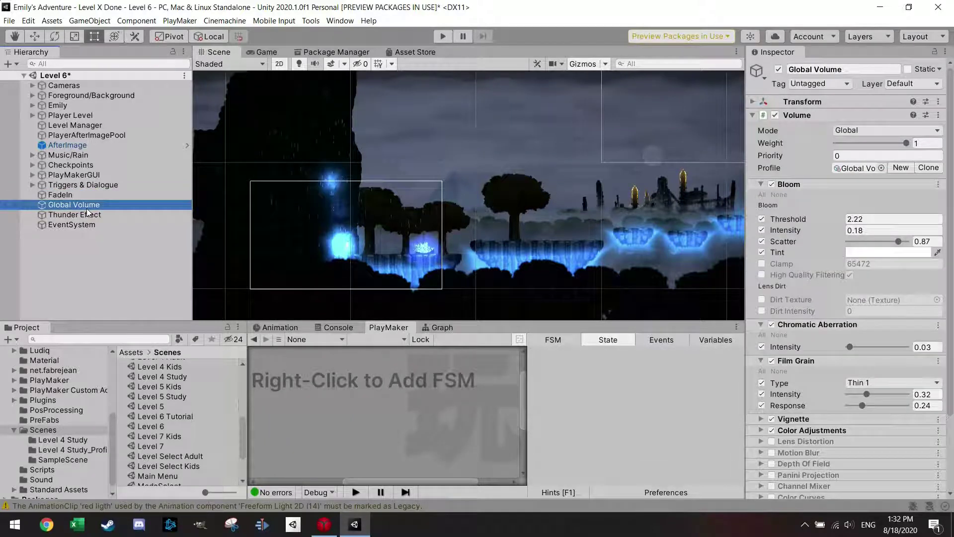
key("Delete")
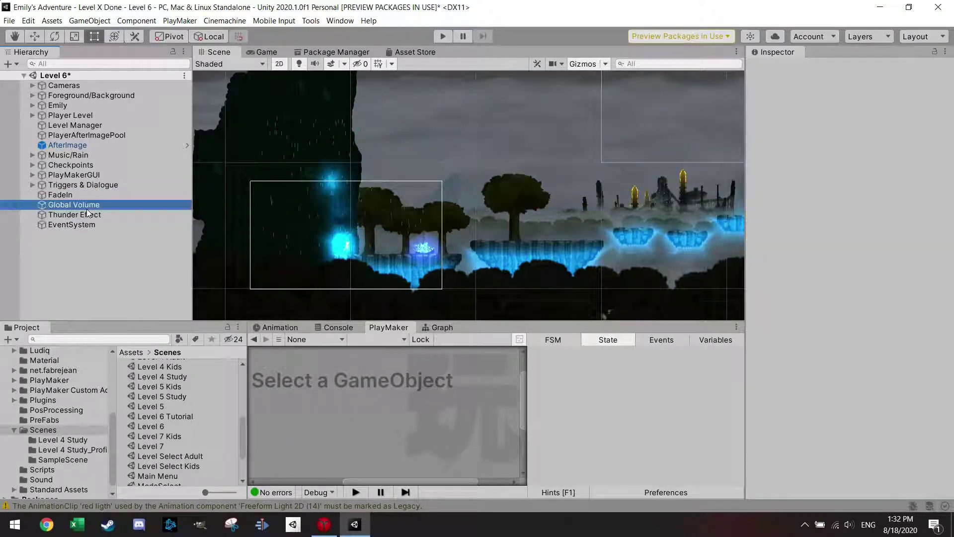
key("ctrl+z")
key("Delete")
key("ctrl+z")
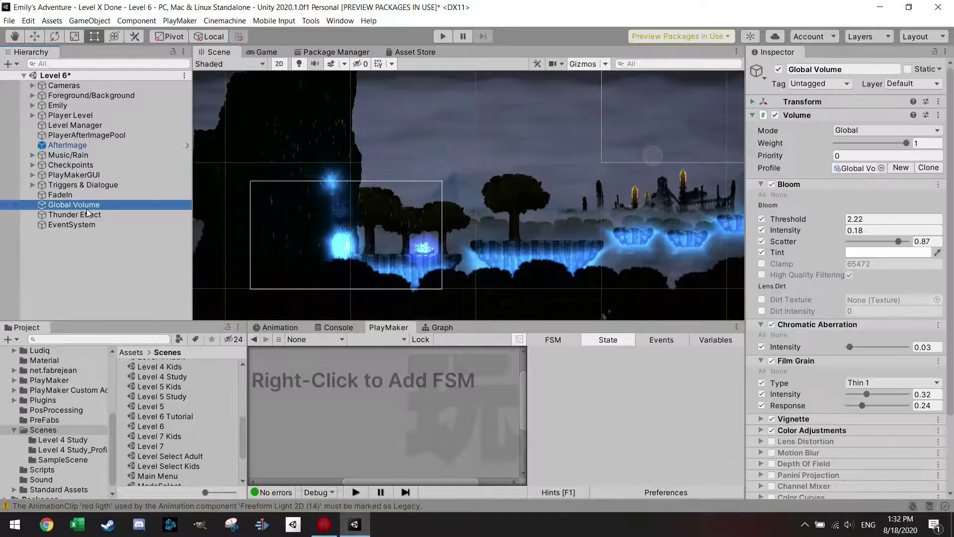
Fold Player Level back up and expand the Foreground/Background group in the Hierarchy
left_click(32, 115)
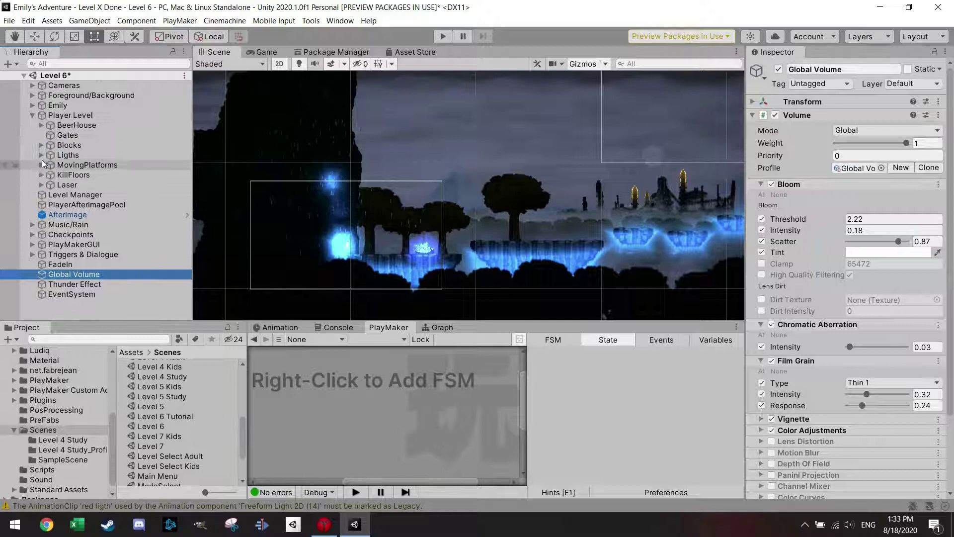
left_click(55, 116)
left_click(32, 116)
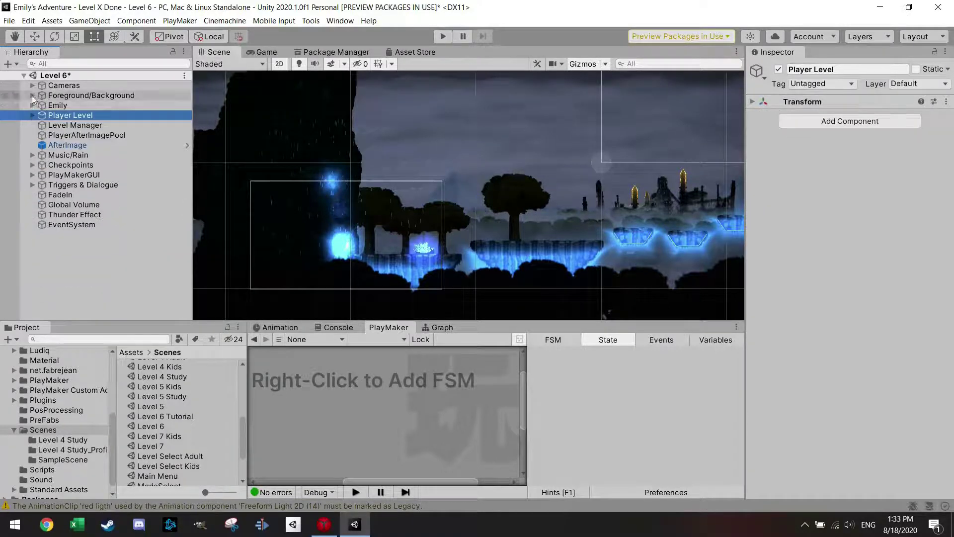
left_click(32, 95)
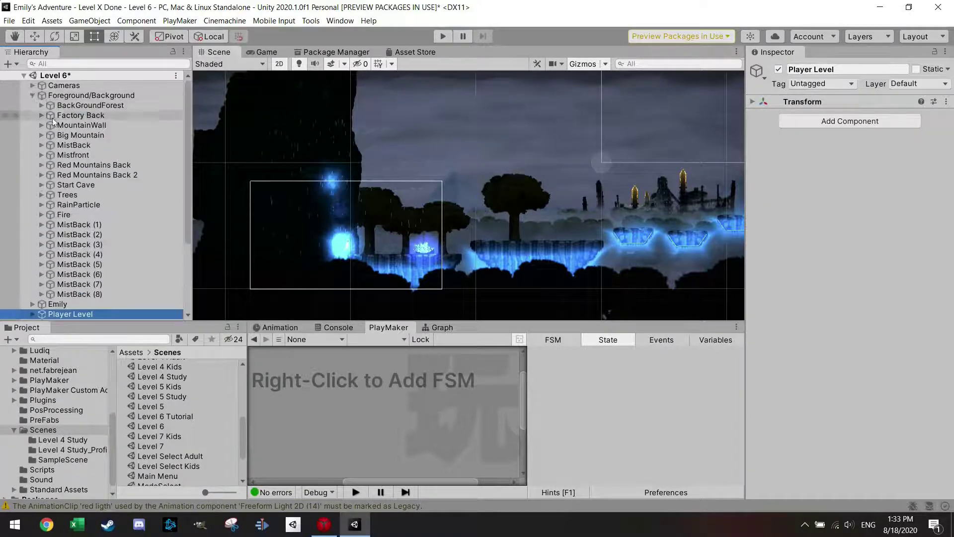
Expand RainParticle and select its Rain particle system, comparing it briefly with Rain (1)
left_click(39, 206)
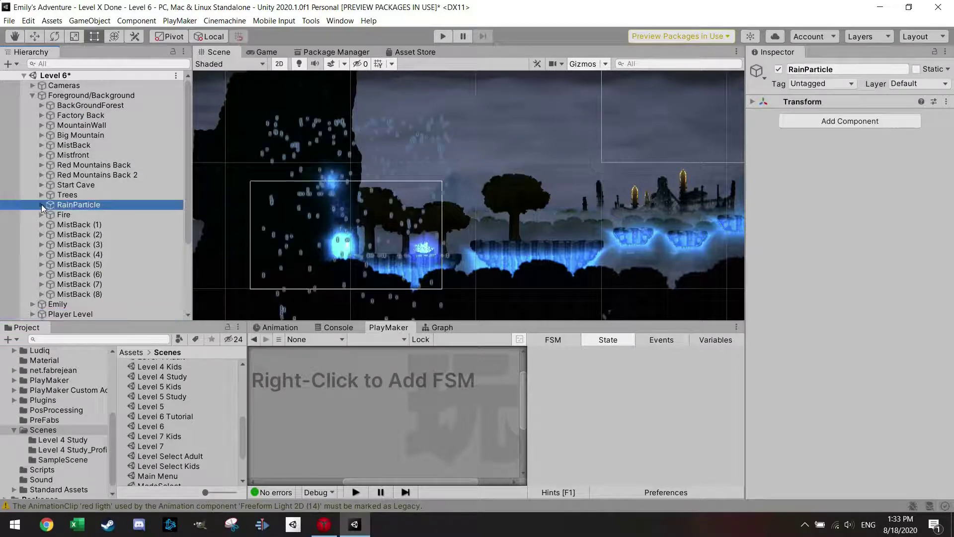
left_click(42, 205)
left_click(73, 224)
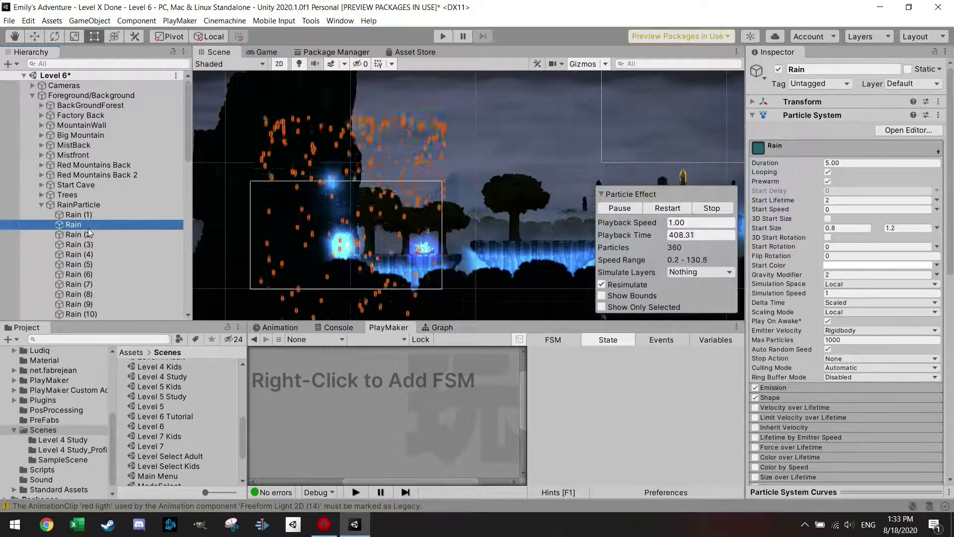
left_click(86, 218)
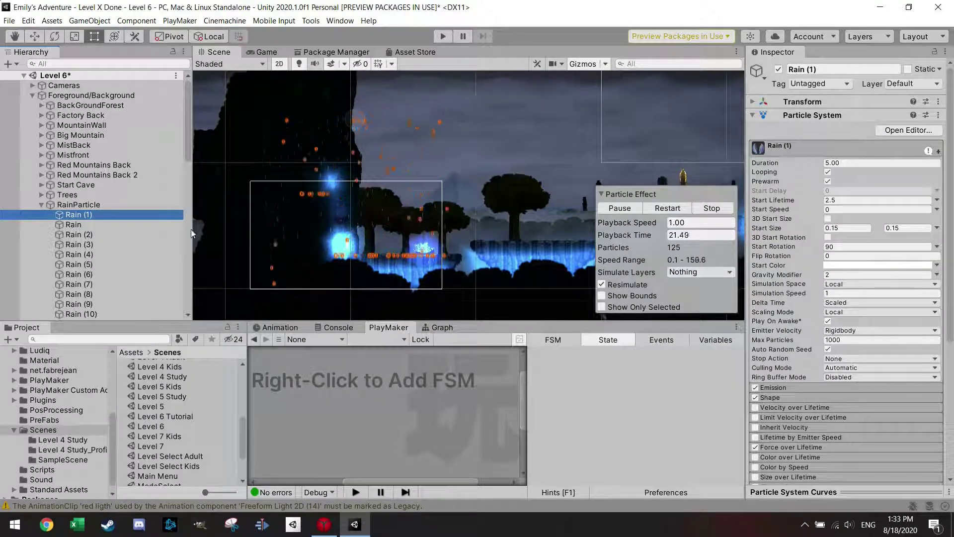
left_click(89, 225)
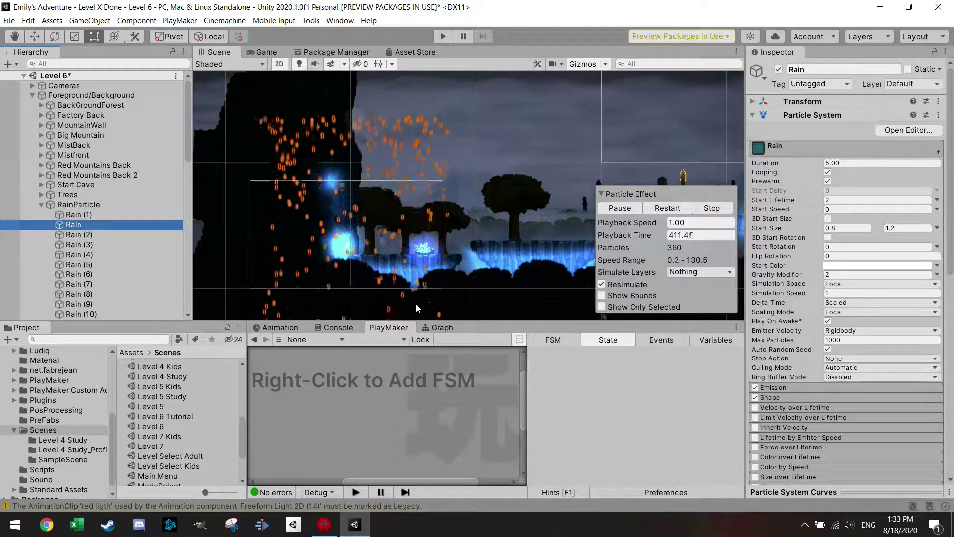
scroll(915, 190, "down", 4)
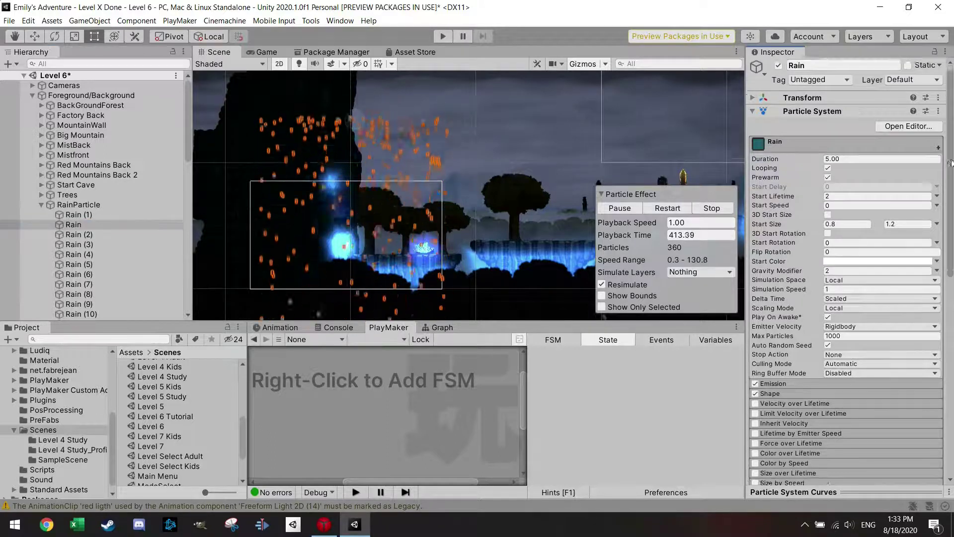
scroll(863, 152, "up", 3)
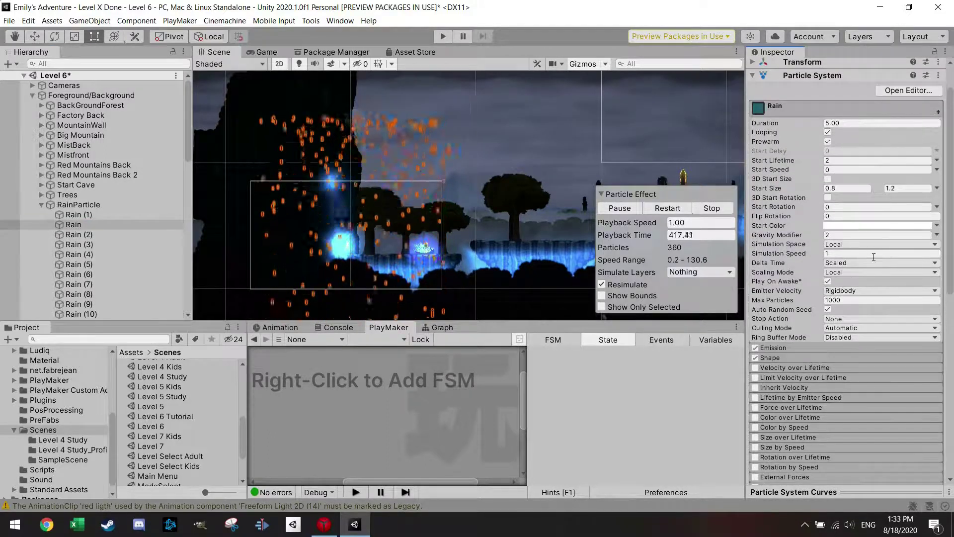
scroll(951, 229, "down", 1)
scroll(951, 229, "down", 1)
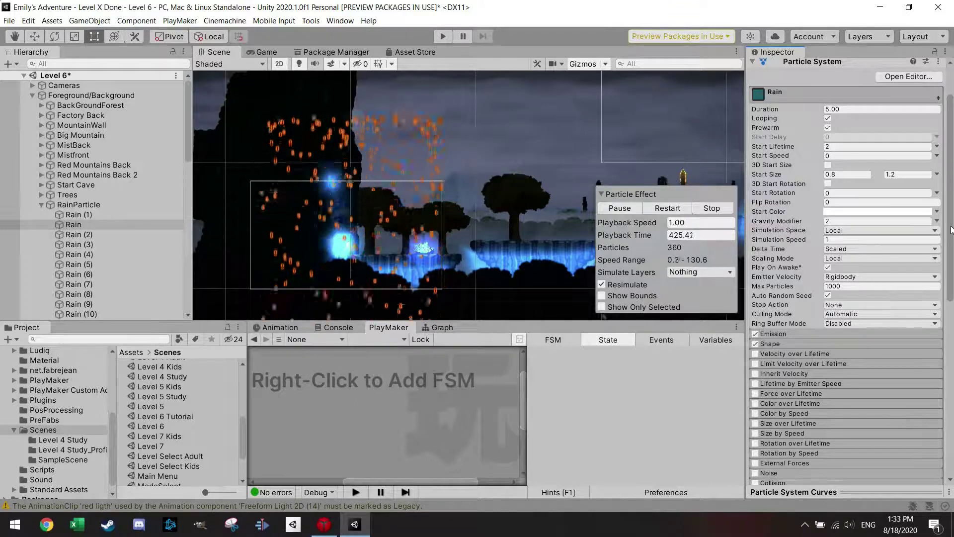
Expand the Rain particle's Emission and Shape modules and scroll through its module settings
left_click(790, 335)
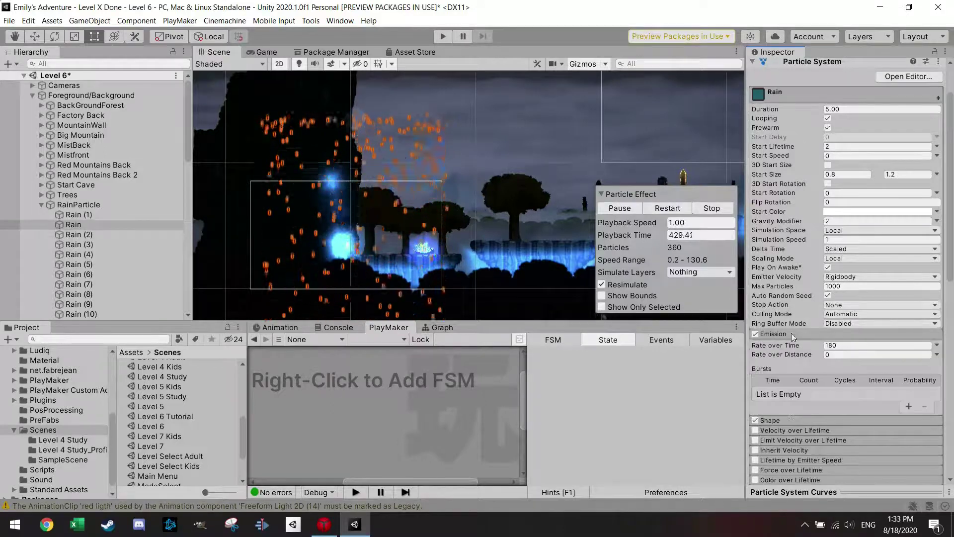
scroll(845, 299, "down", 2)
left_click(792, 371)
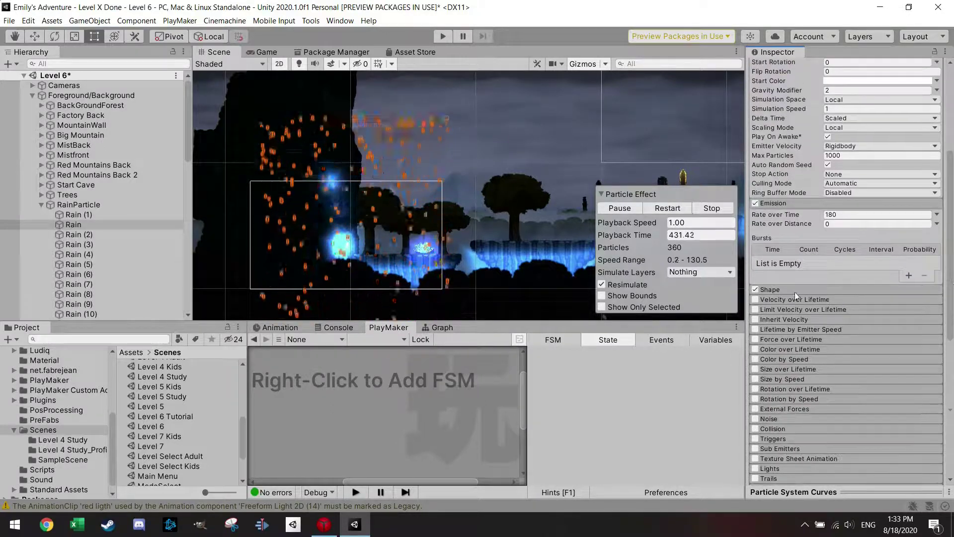
scroll(795, 291, "down", 3)
scroll(845, 298, "down", 2)
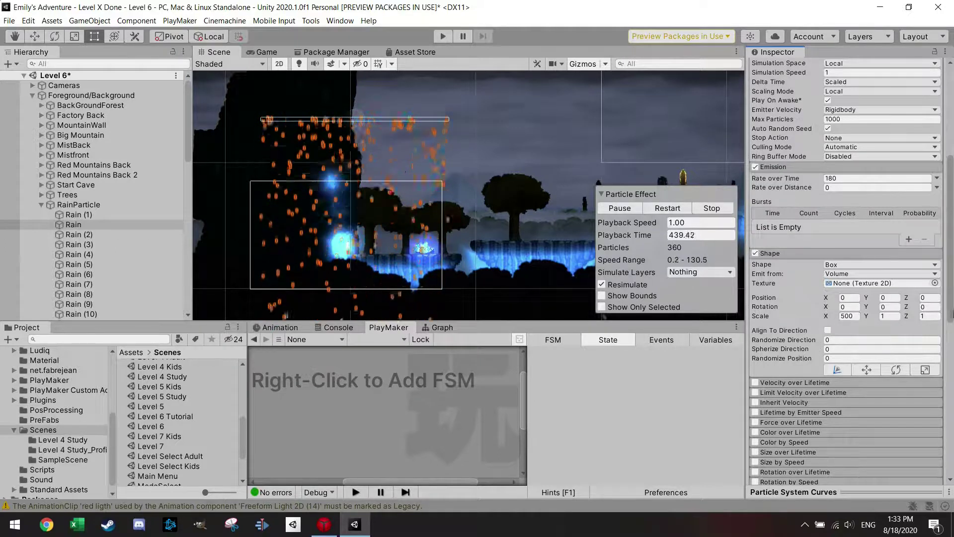
scroll(951, 348, "down", 5)
scroll(951, 347, "down", 5)
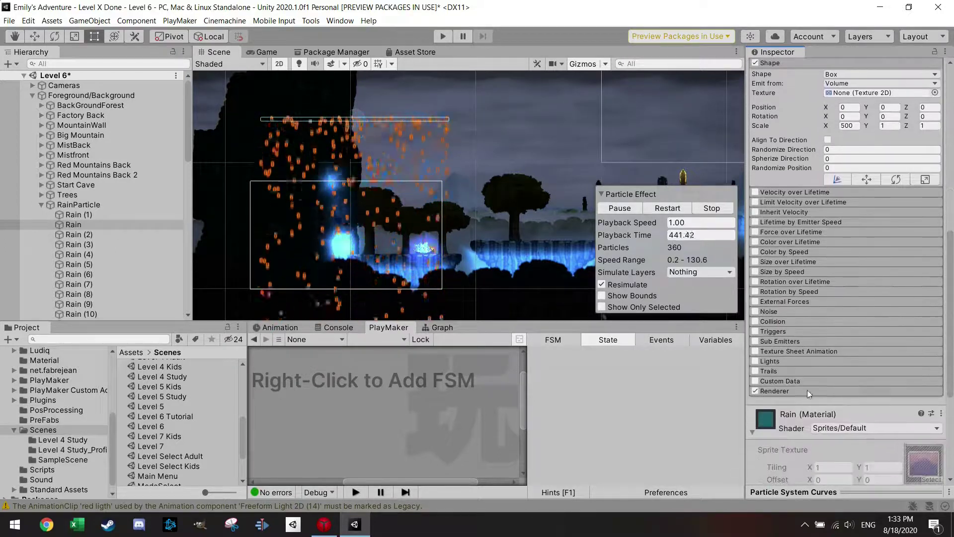
scroll(951, 336, "down", 10)
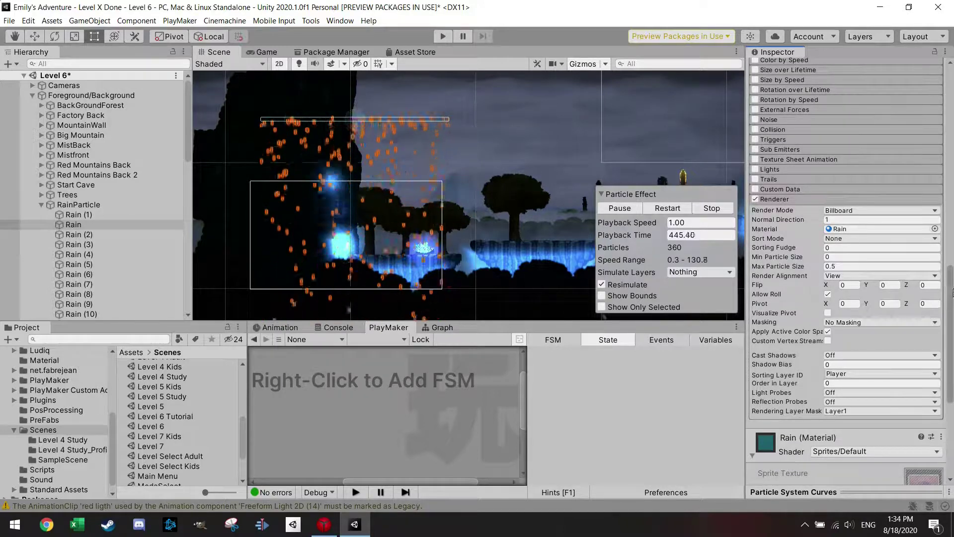
scroll(845, 298, "down", 5)
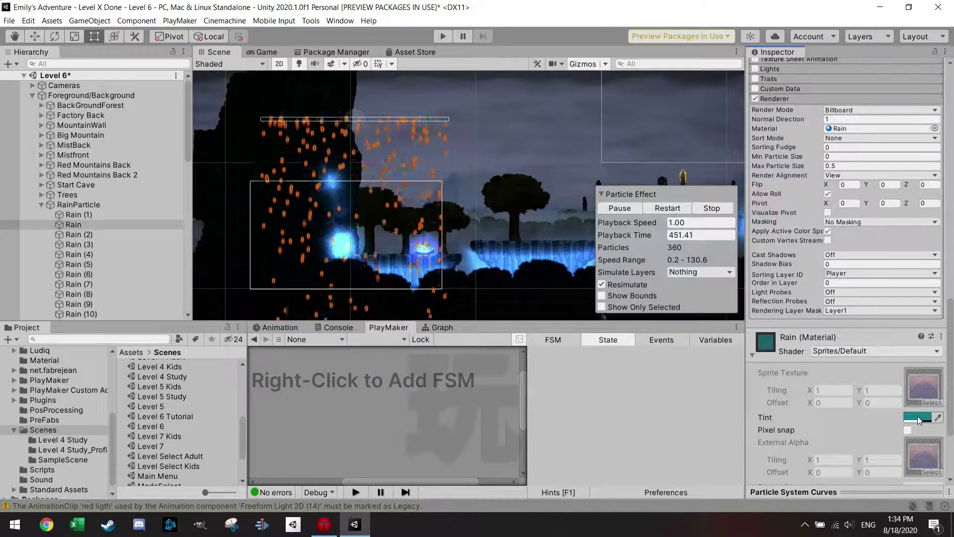
left_click_drag(952, 393, 953, 366)
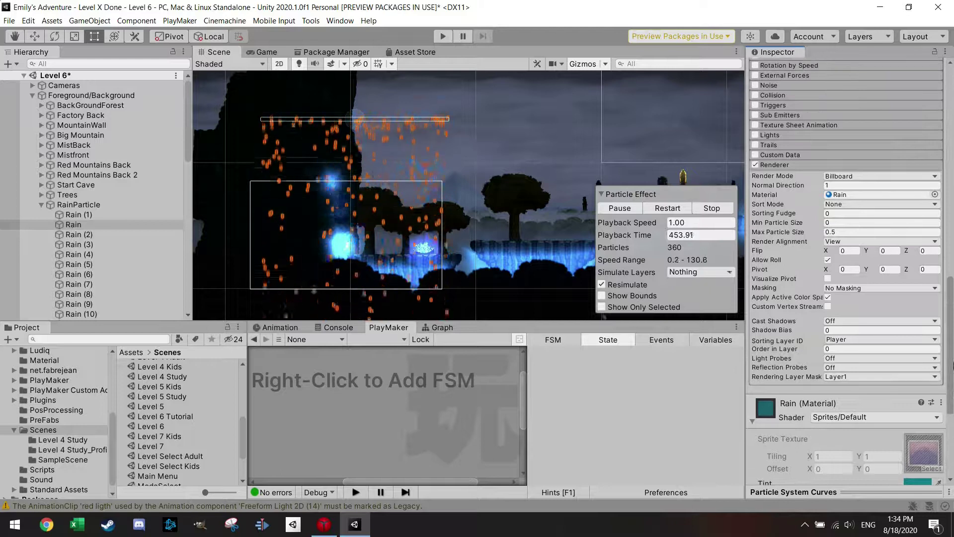
Collapse Renderer, Particle System and Rain material, then the RainParticle and Foreground/Background groups
left_click(780, 166)
scroll(780, 166, "up", 10)
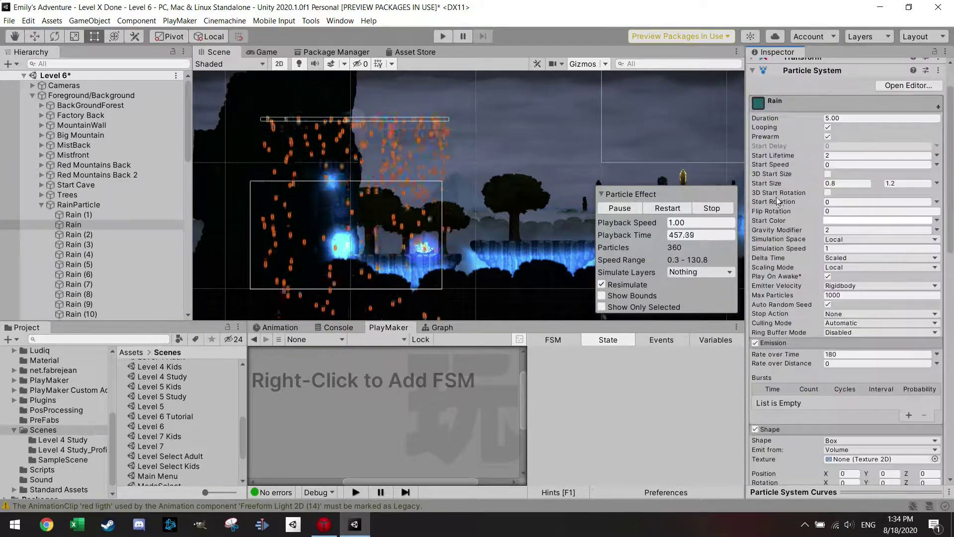
scroll(949, 101, "up", 2)
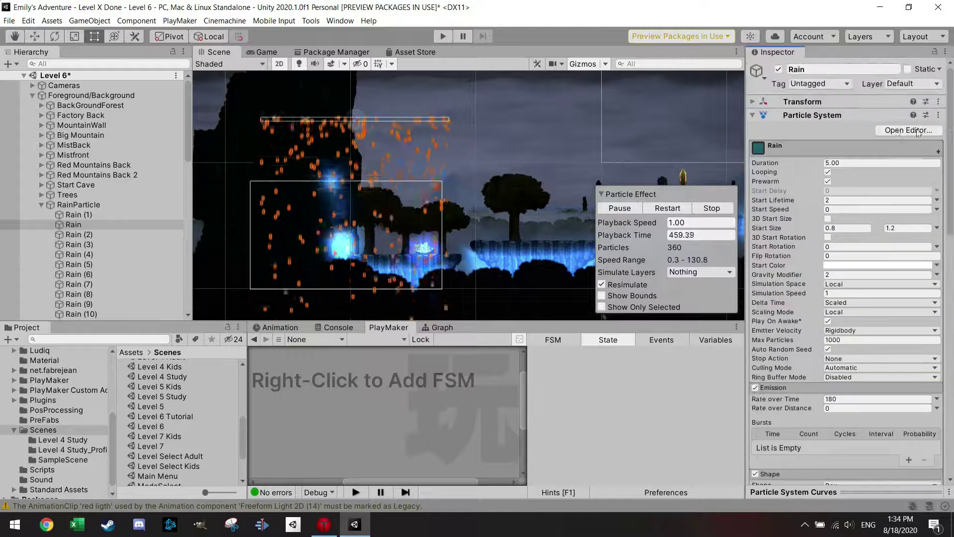
left_click(752, 114)
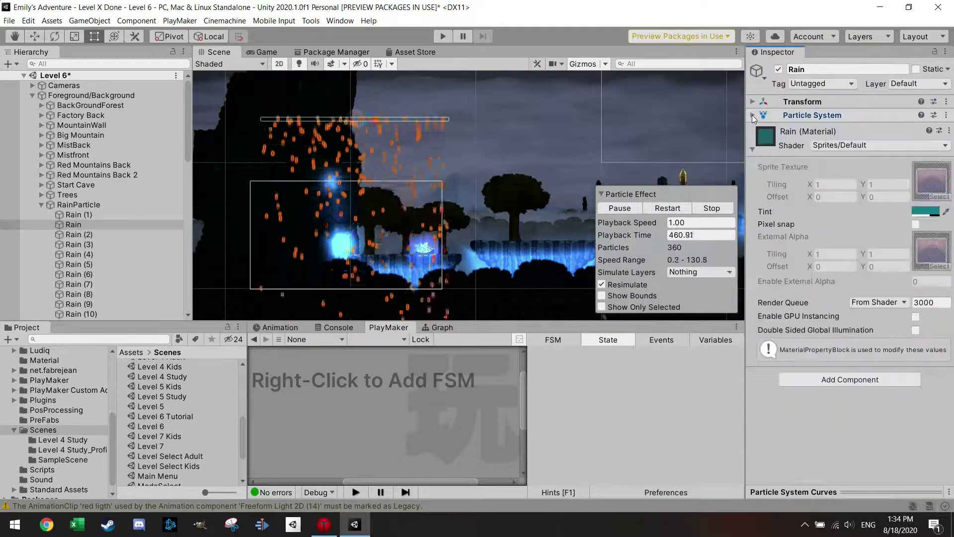
left_click(752, 149)
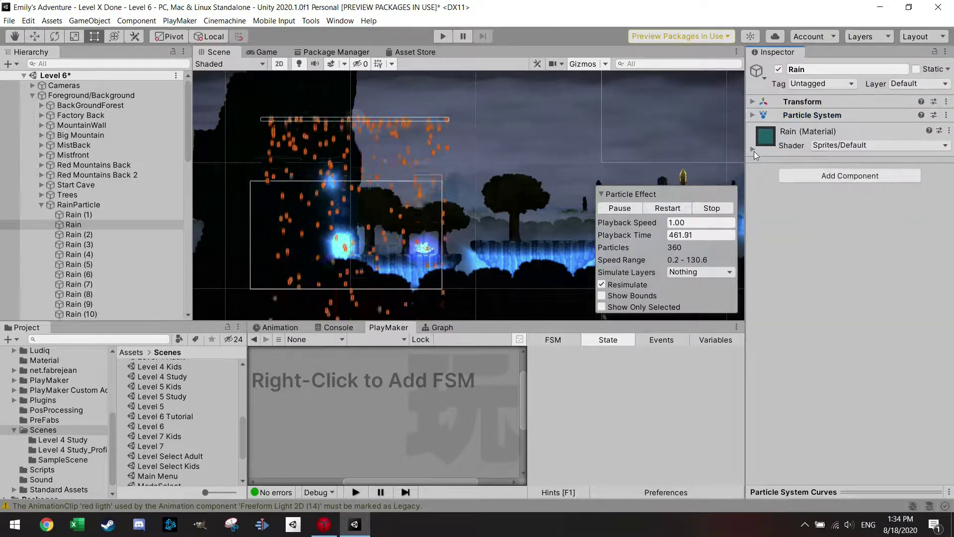
left_click(41, 205)
scroll(45, 208, "down", 5)
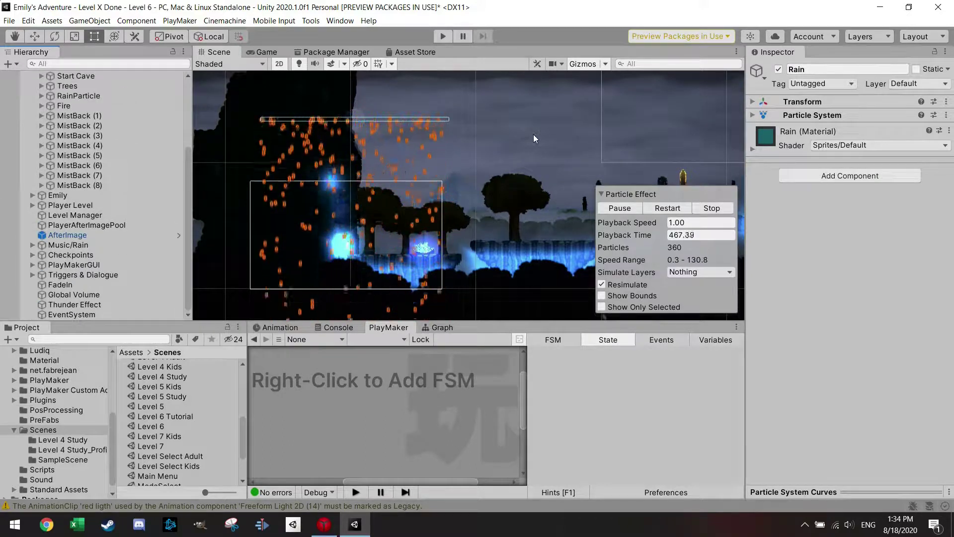
scroll(44, 123, "up", 5)
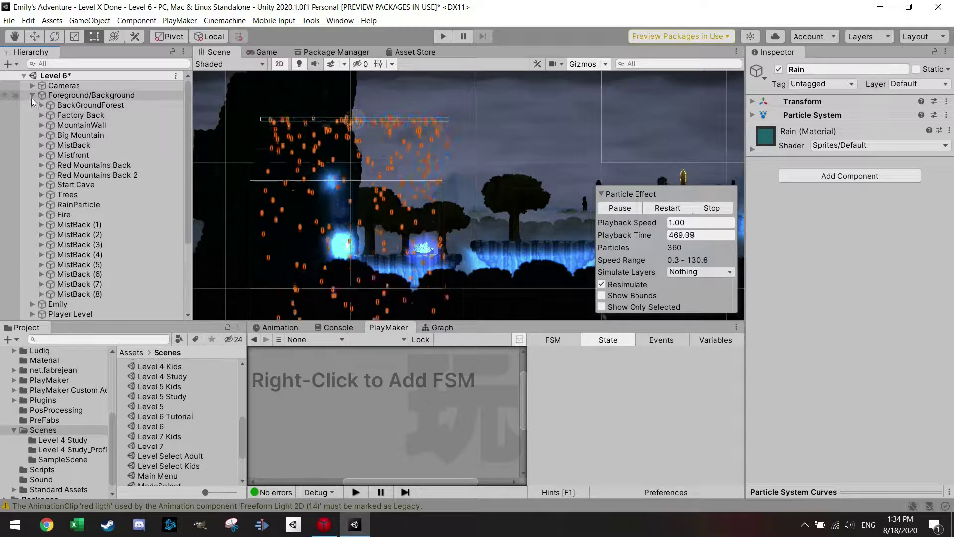
left_click(32, 95)
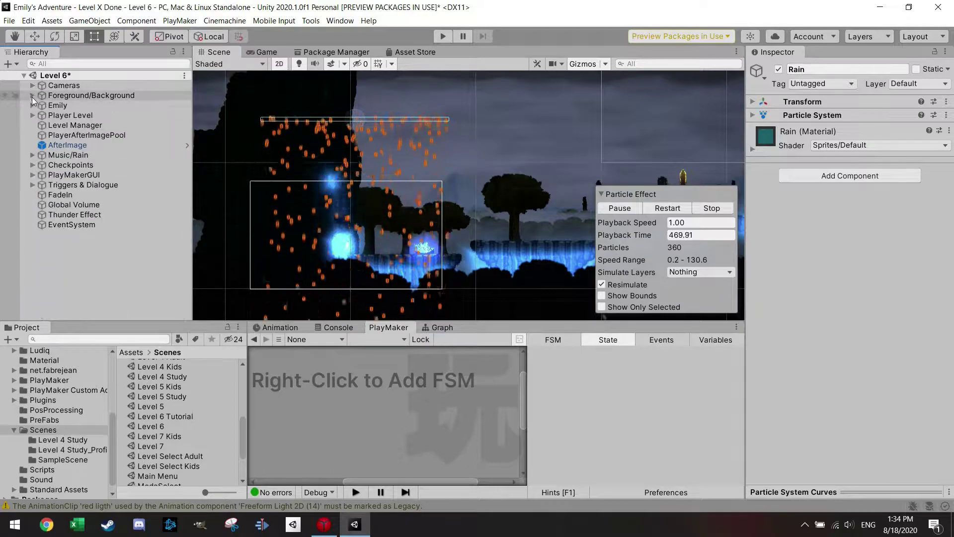
Select Thunder Effect and step through its Ligth, Thunder and Wait Random states, ending on the 6–17 s wait
left_click(78, 216)
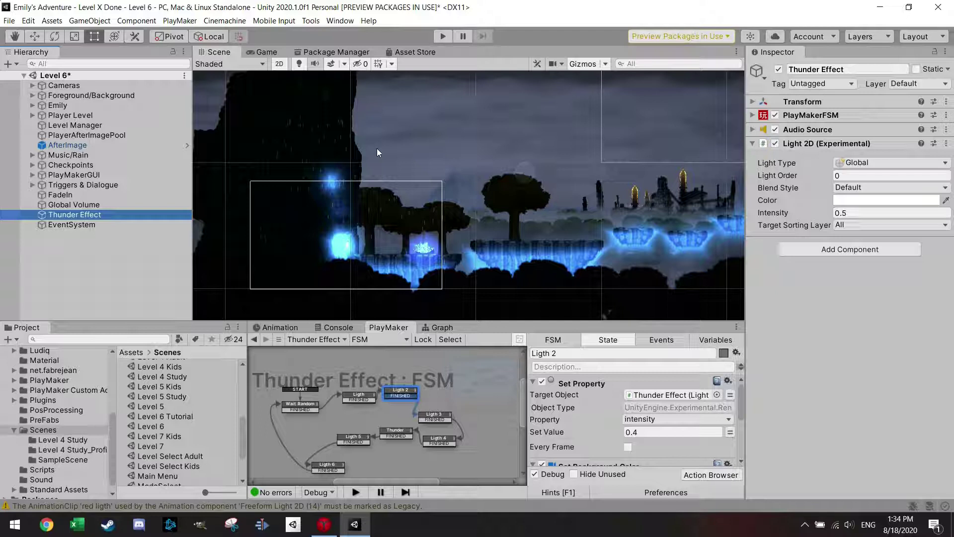
scroll(460, 422, "down", 2)
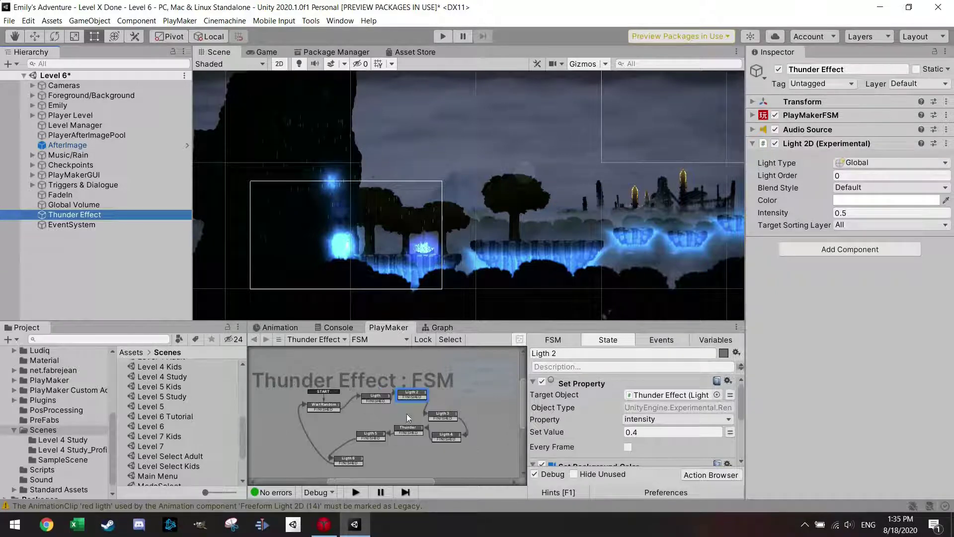
left_click(324, 406)
left_click(378, 398)
left_click(421, 396)
left_click(446, 416)
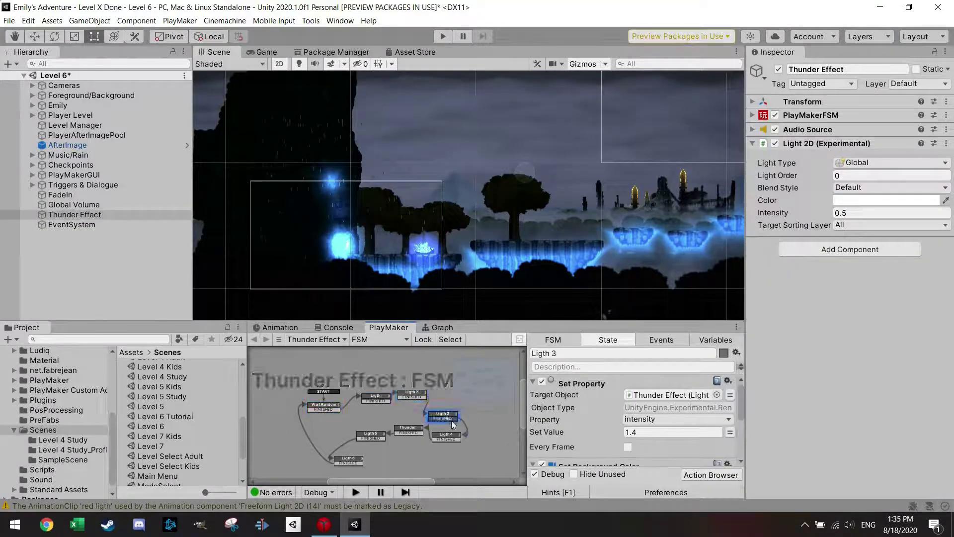
left_click(408, 430)
left_click(376, 433)
left_click(345, 462)
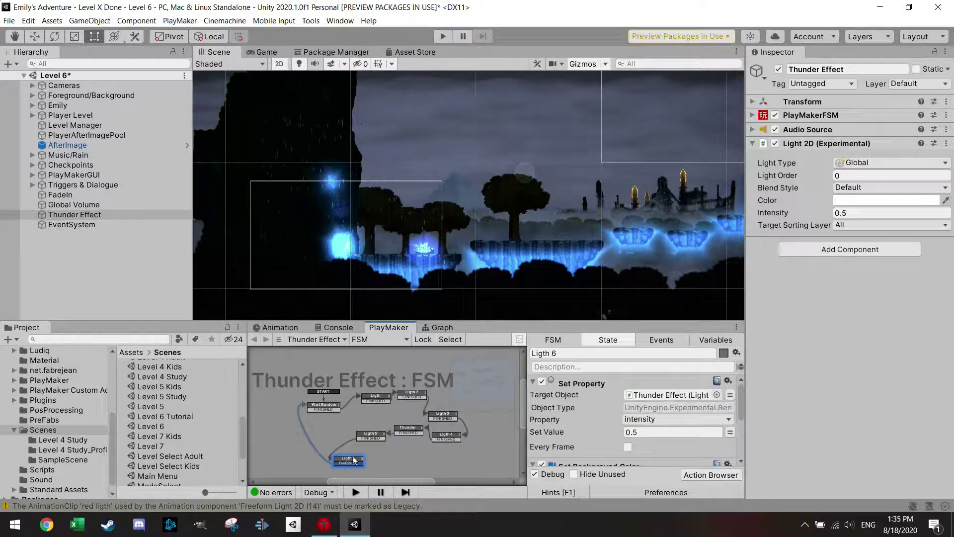
left_click(313, 409)
Delete Thunder Effect and add a Global Light 2D from the Light > 2D menu
left_click(72, 215)
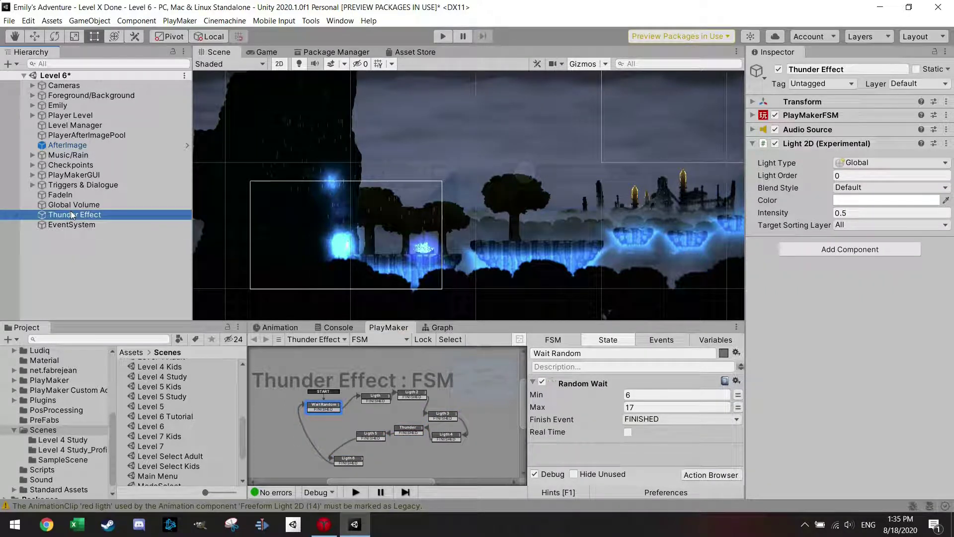
key("Delete")
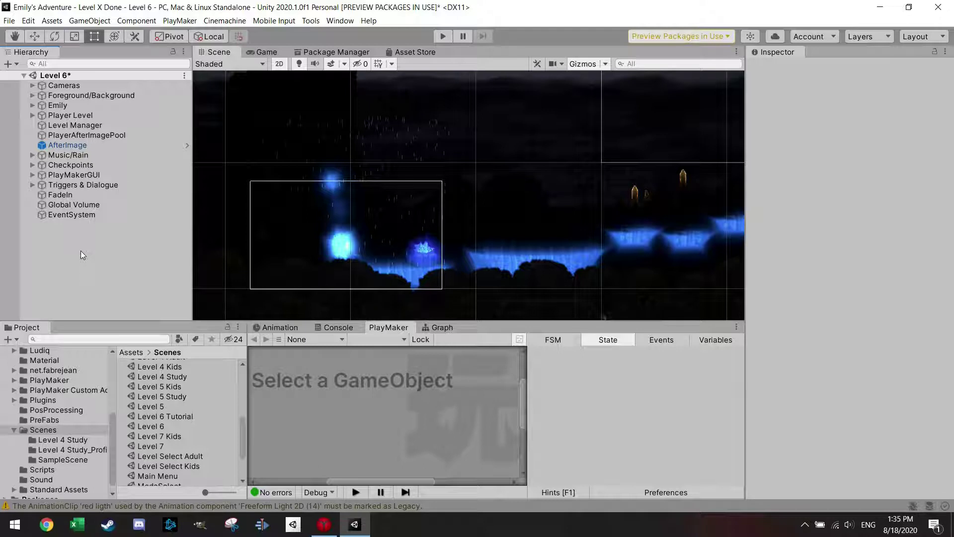
right_click(86, 241)
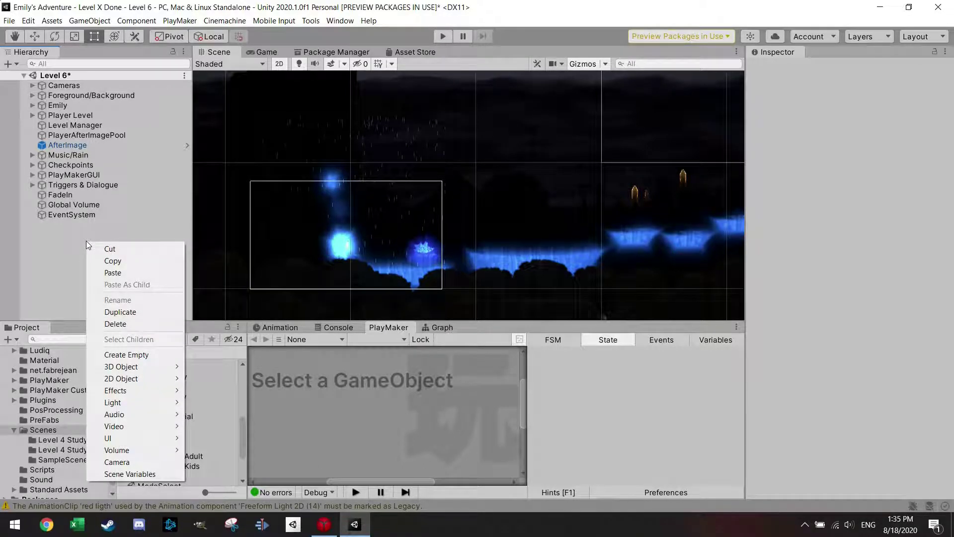
mouse_move(142, 404)
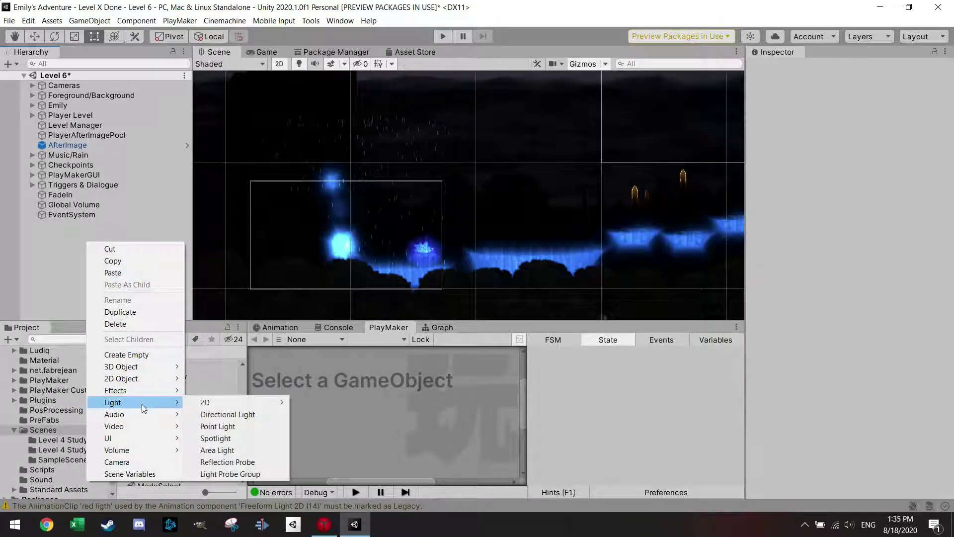
mouse_move(254, 407)
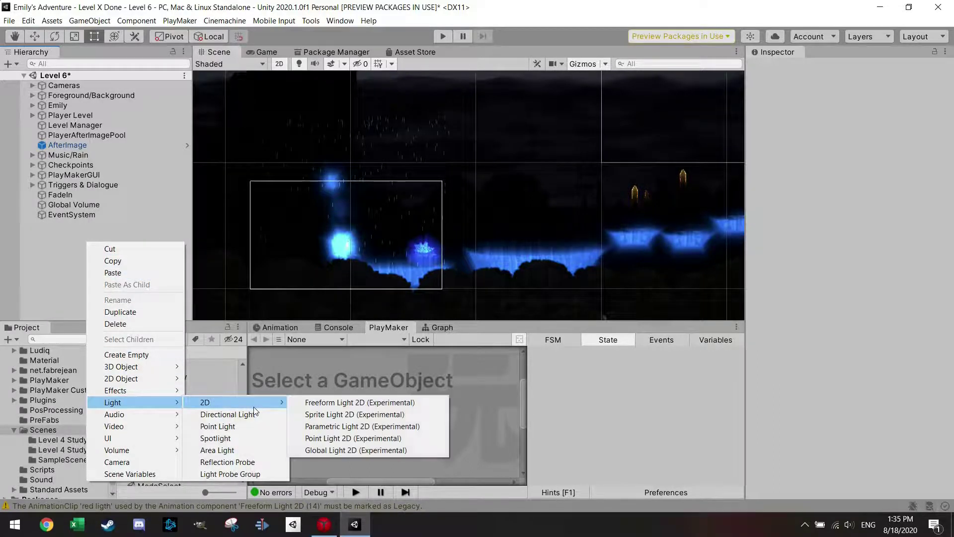
left_click(361, 452)
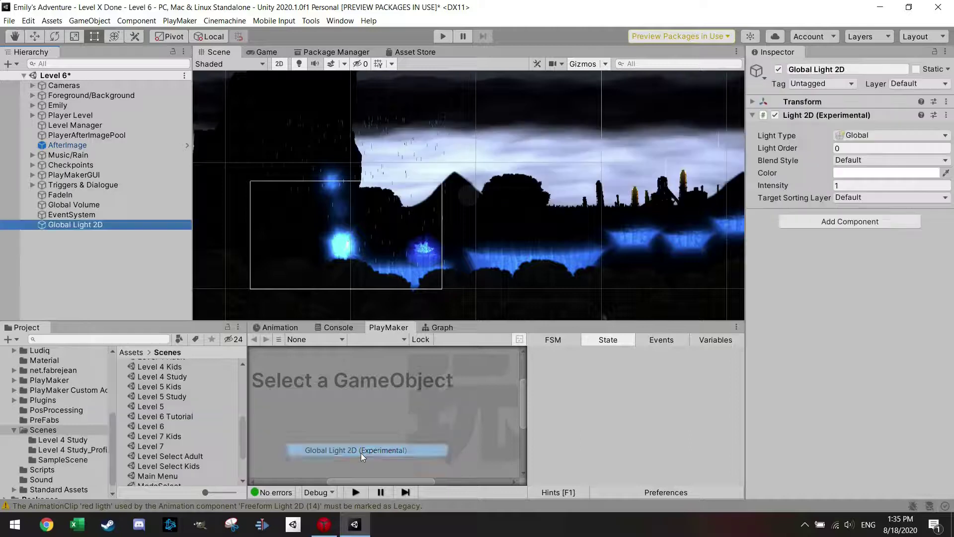
Set the Global Light 2D's Target Sorting Layer to All
left_click(868, 198)
left_click(870, 222)
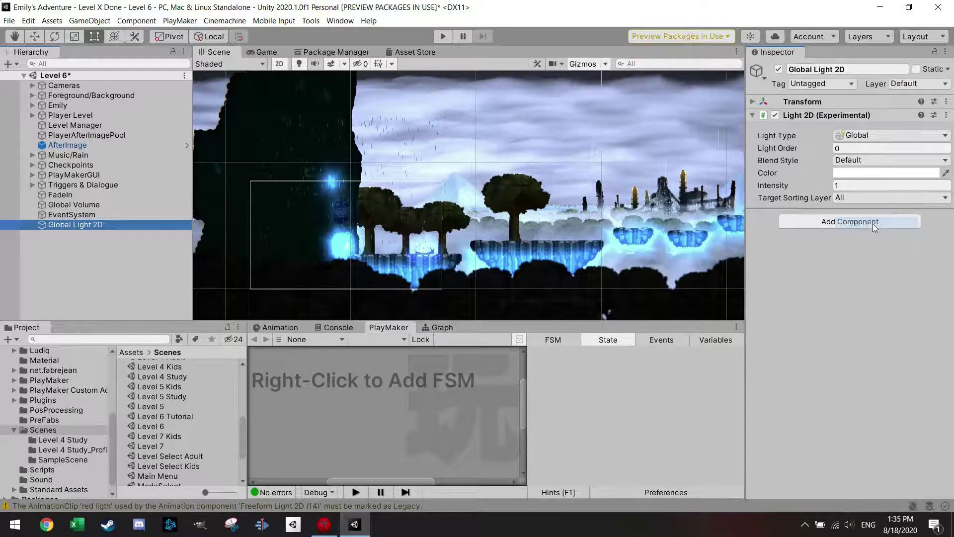
left_click(866, 188)
left_click(873, 199)
left_click(873, 199)
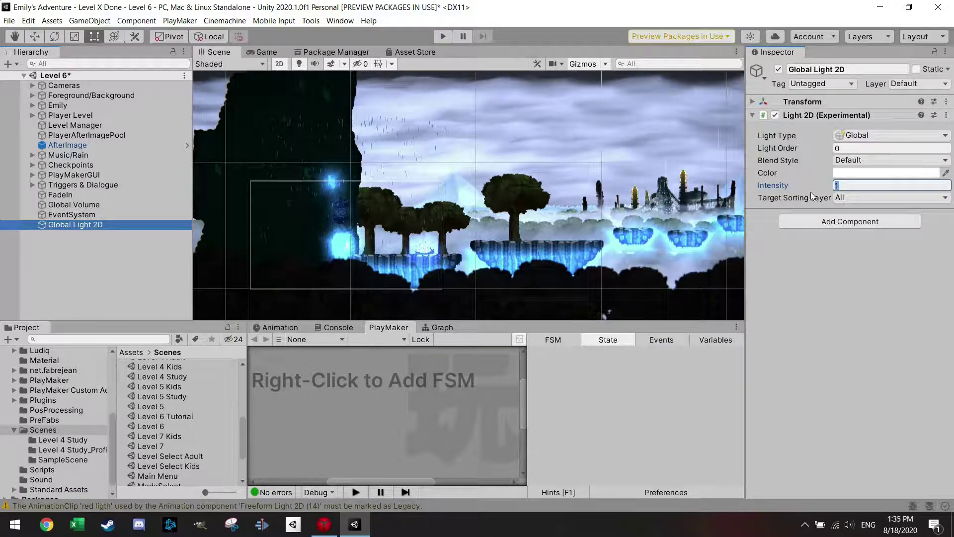
Try light intensities 0.3 and 0.6 before settling on 0.5
type("0.")
type("5")
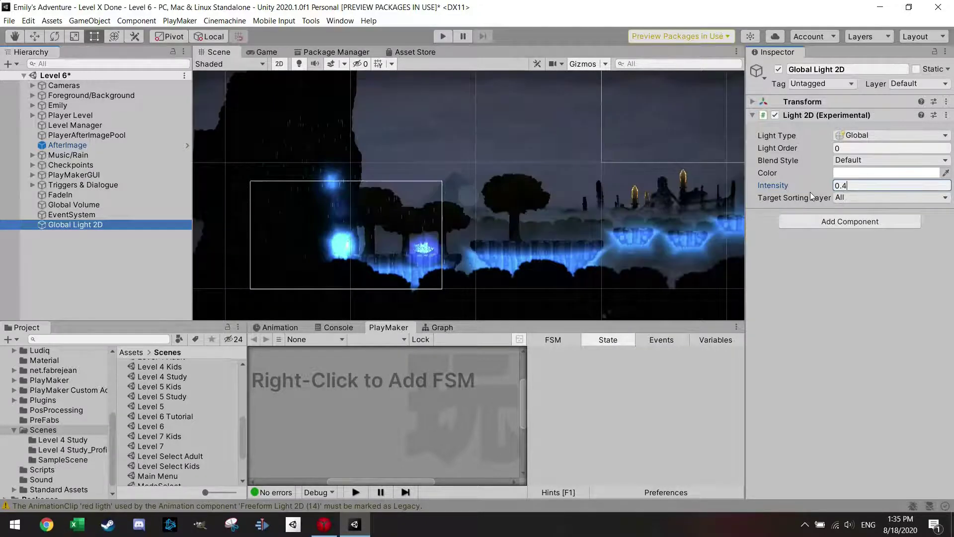
key("BackSpace")
type("5")
key("BackSpace")
type("3")
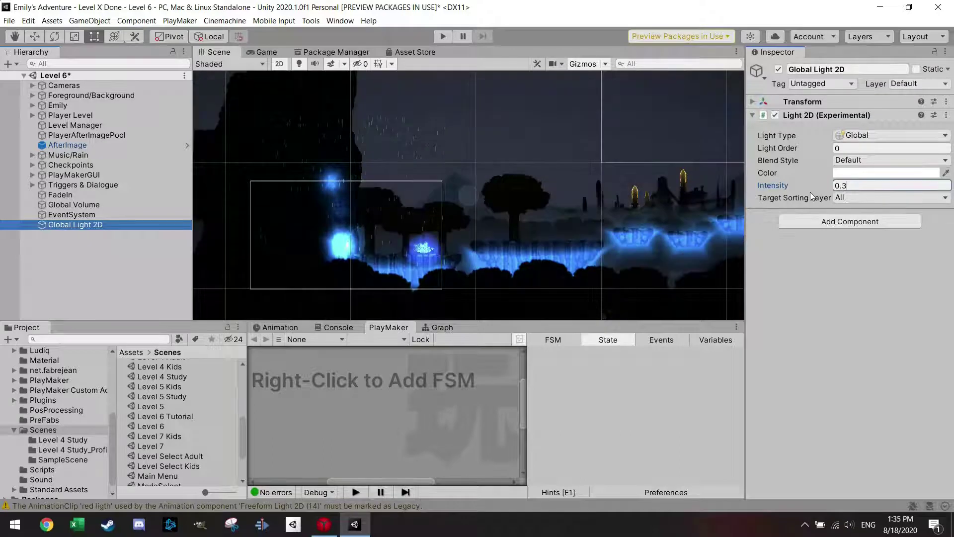
key("BackSpace")
type("6")
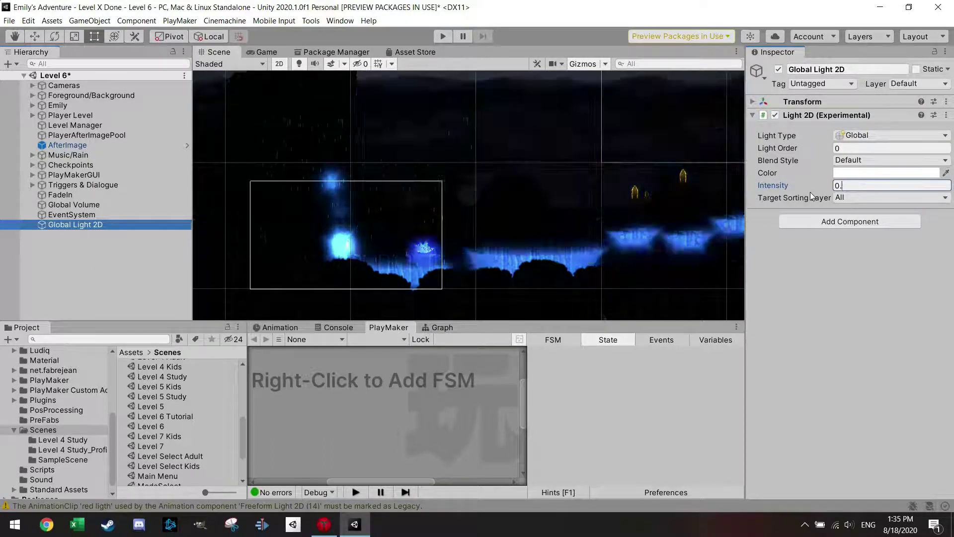
key("BackSpace")
type("5")
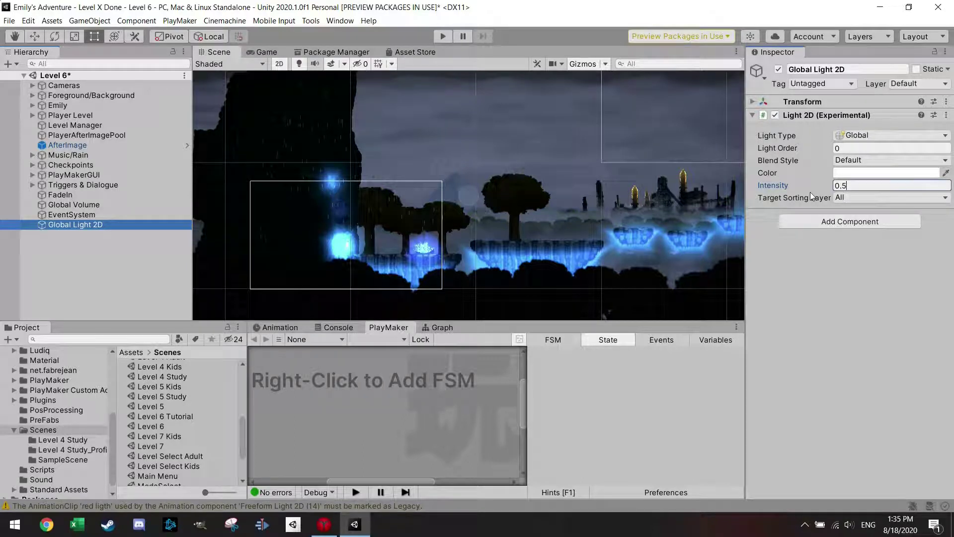
Add a PlayMaker FSM named 'Thunder/Ligthing' to the Global Light 2D
left_click(103, 225)
right_click(315, 379)
left_click(353, 386)
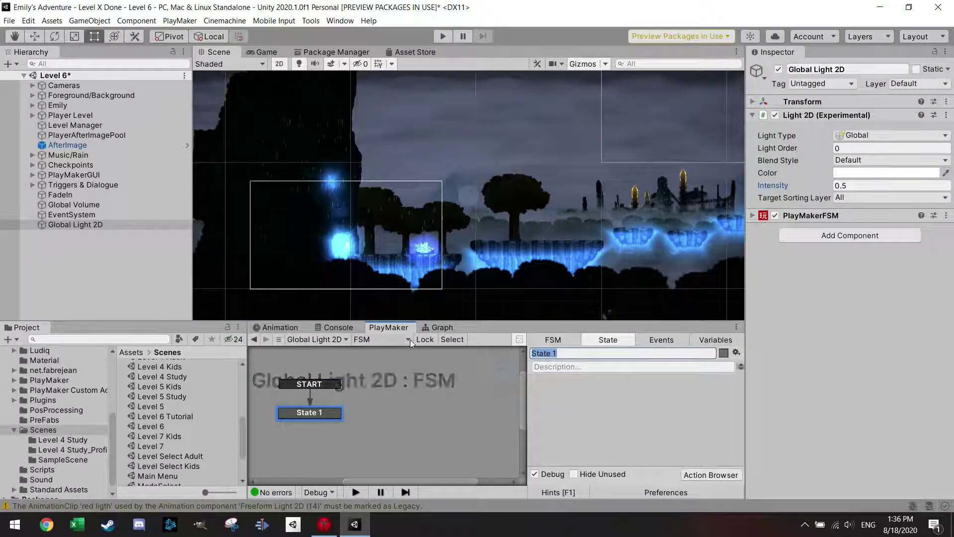
left_click(554, 340)
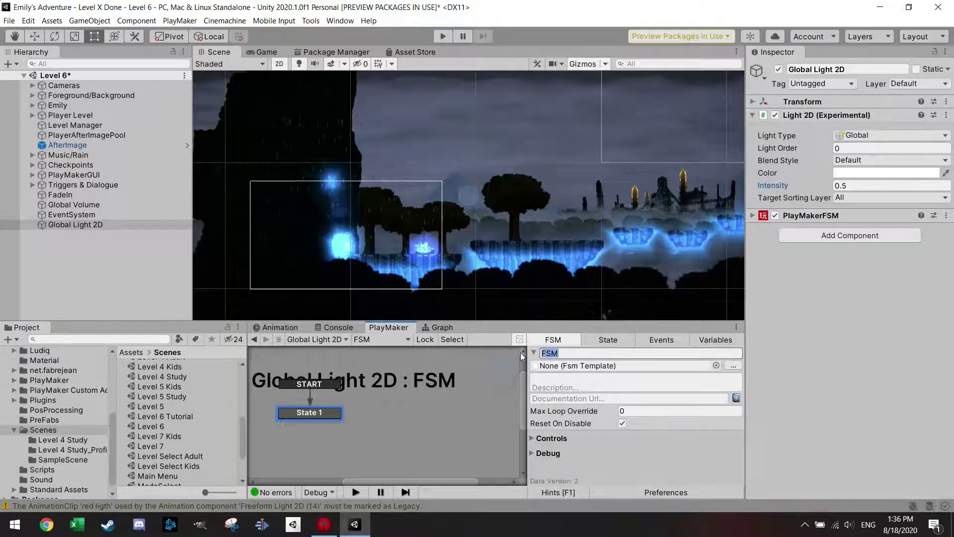
type("Thunder/L")
type("igthing")
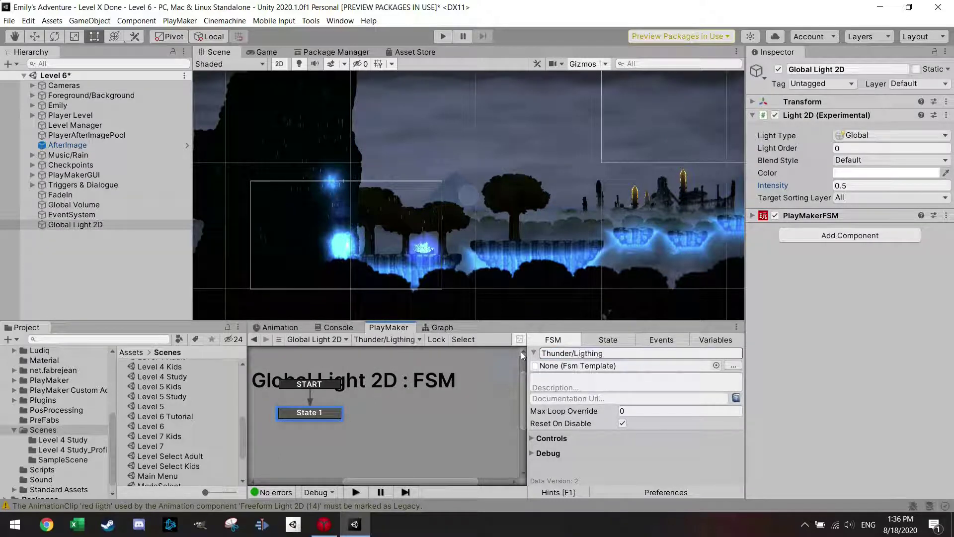
left_click(607, 341)
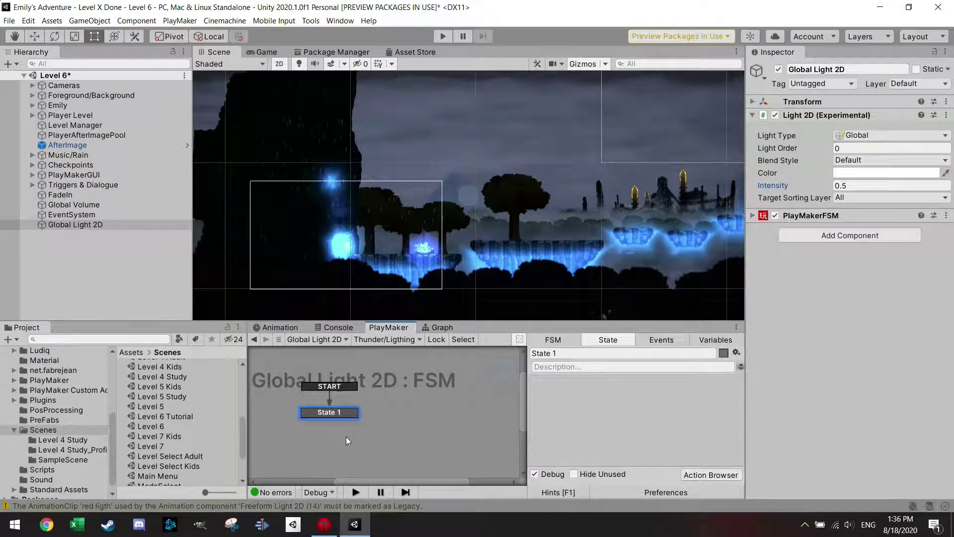
Add a Random Wait action to the first state with Min 8 and Max 20
left_click(711, 475)
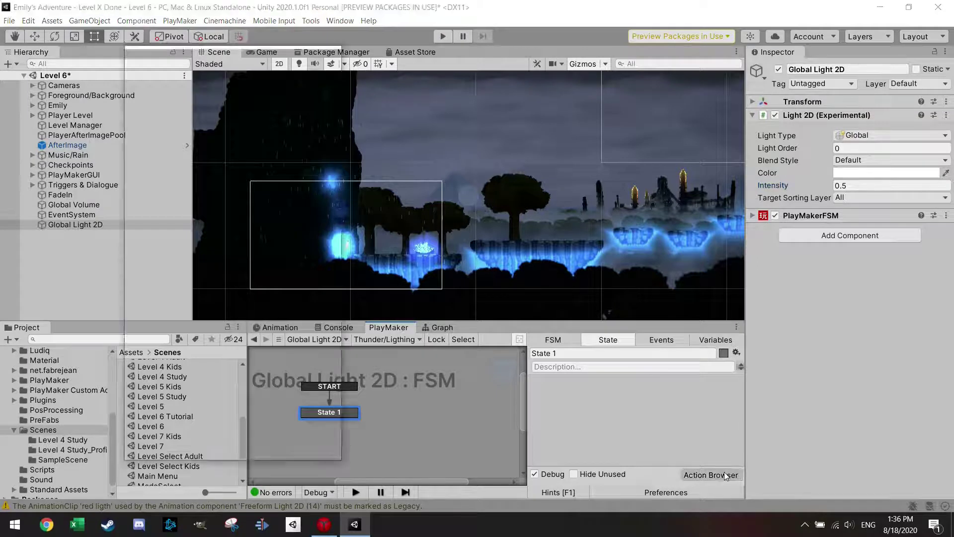
type("rand")
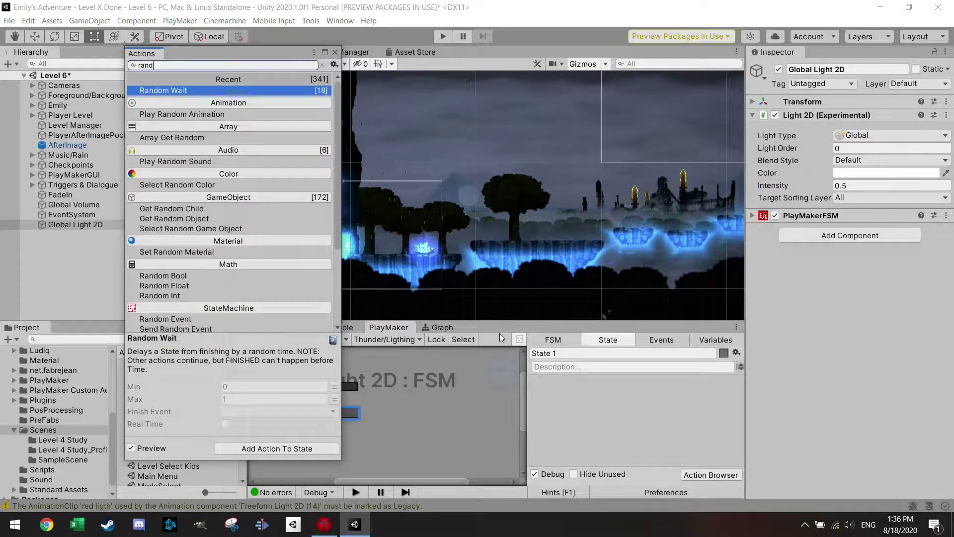
key("Return")
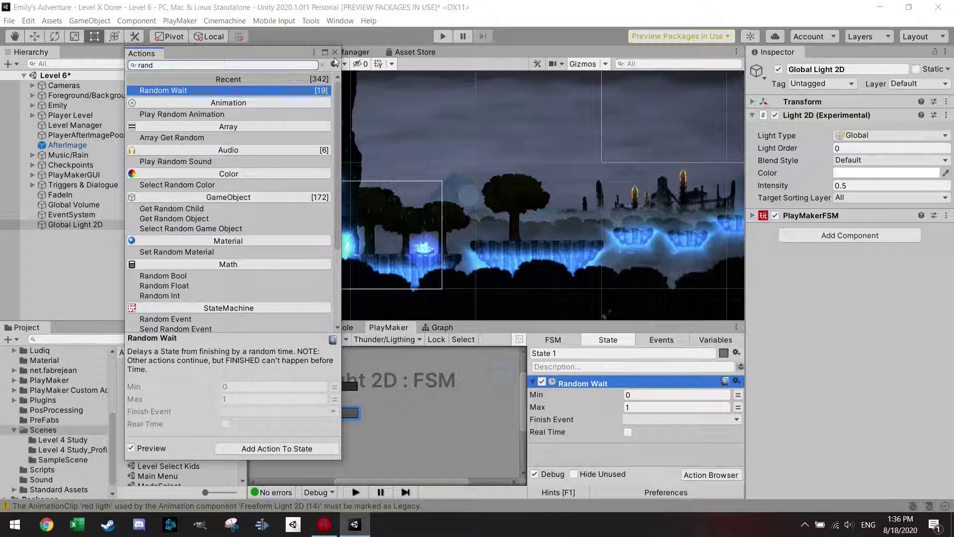
left_click(500, 334)
left_click(615, 394)
type("8")
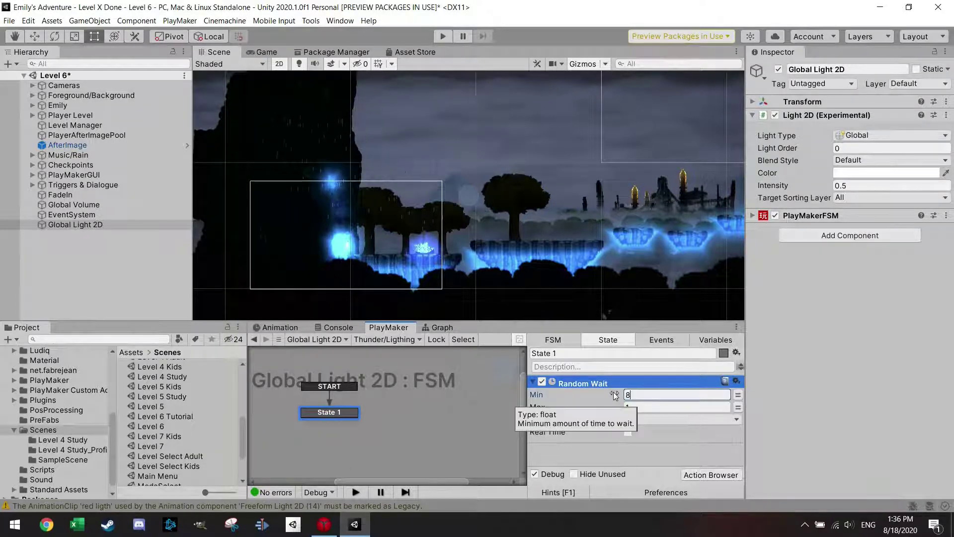
left_click(616, 408)
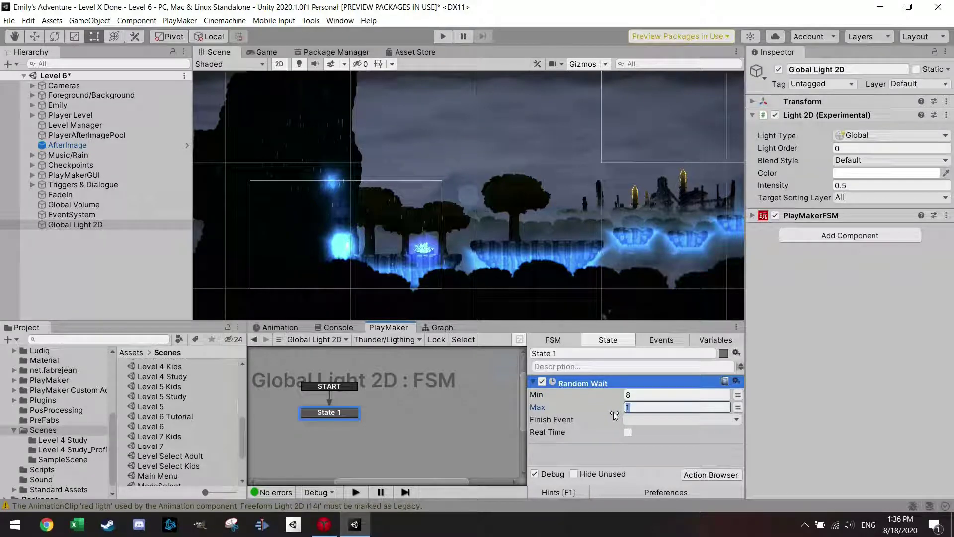
type("20")
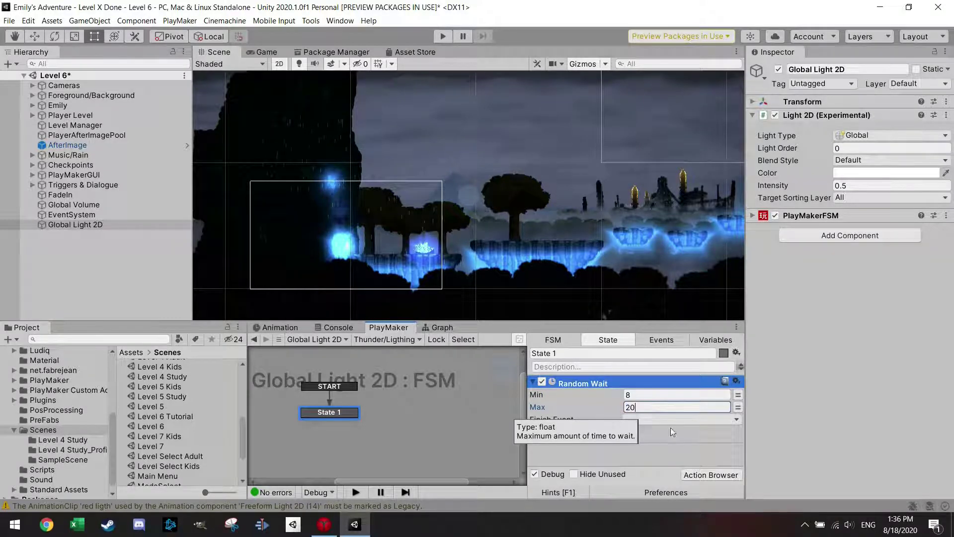
left_click(679, 420)
left_click(536, 422)
Give the state a FINISHED transition, set the wait's finish event to FINISHED, and rename it 'Randowm Wait'
right_click(353, 413)
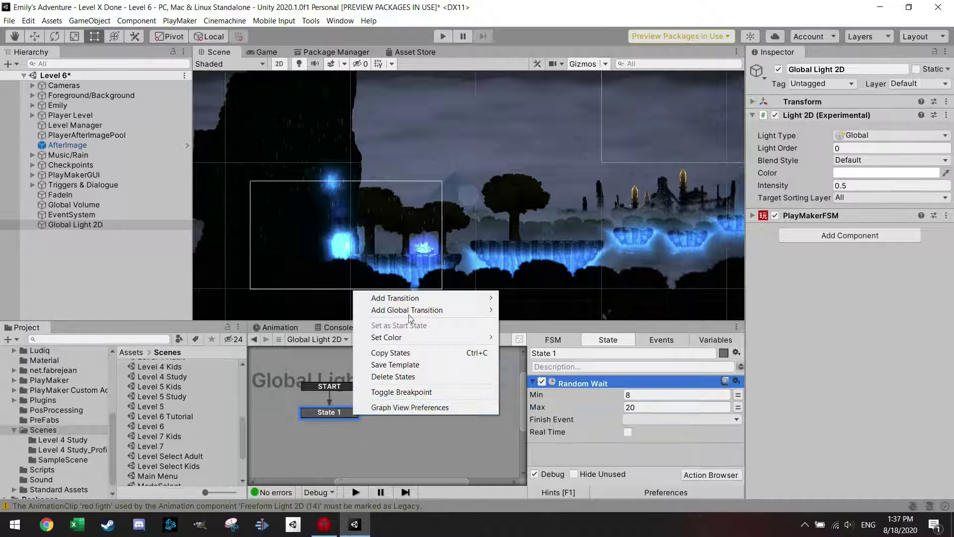
mouse_move(493, 299)
left_click(530, 298)
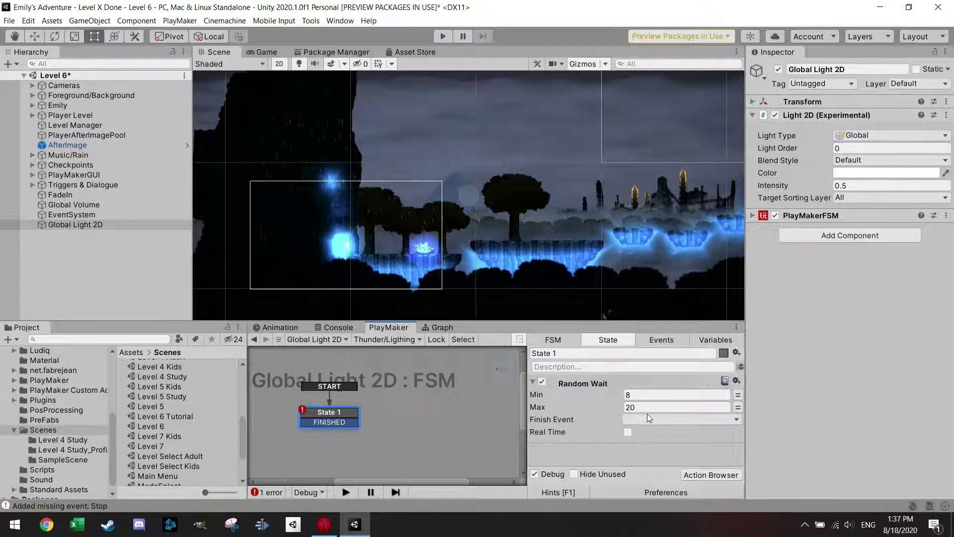
left_click(648, 419)
left_click(657, 444)
type("Randowm Wait")
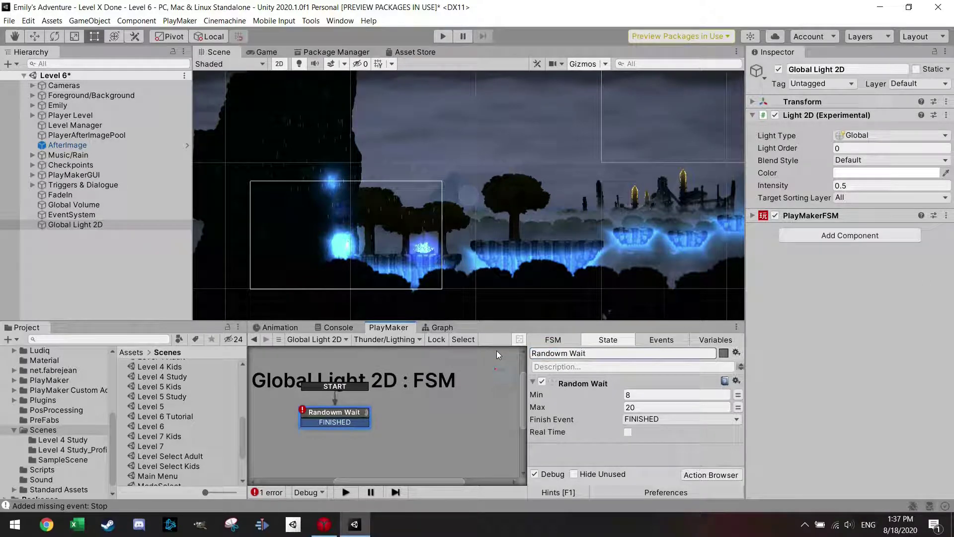
Add a new state beside Randowm Wait and connect its FINISHED transition to it
left_click_drag(348, 414, 341, 416)
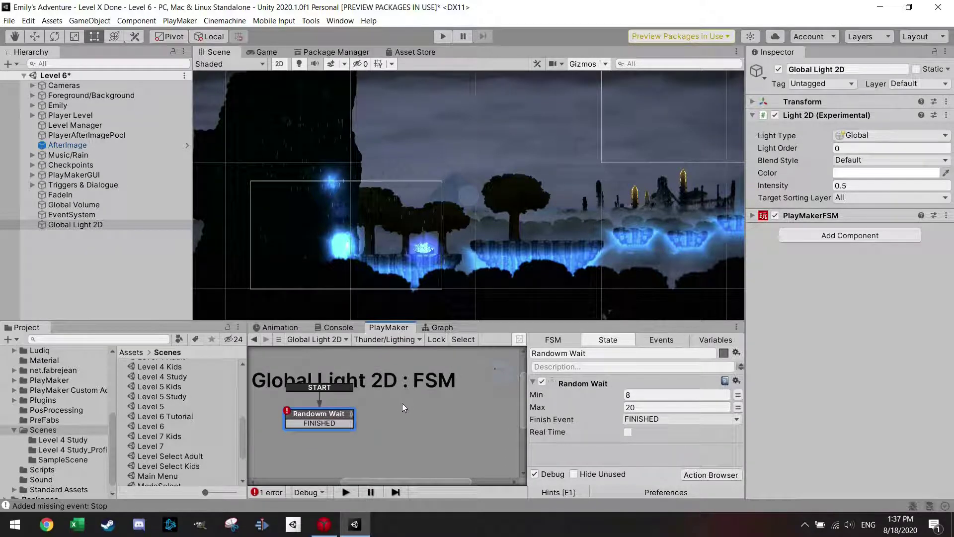
right_click(419, 403)
left_click(452, 262)
left_click_drag(320, 423, 432, 406)
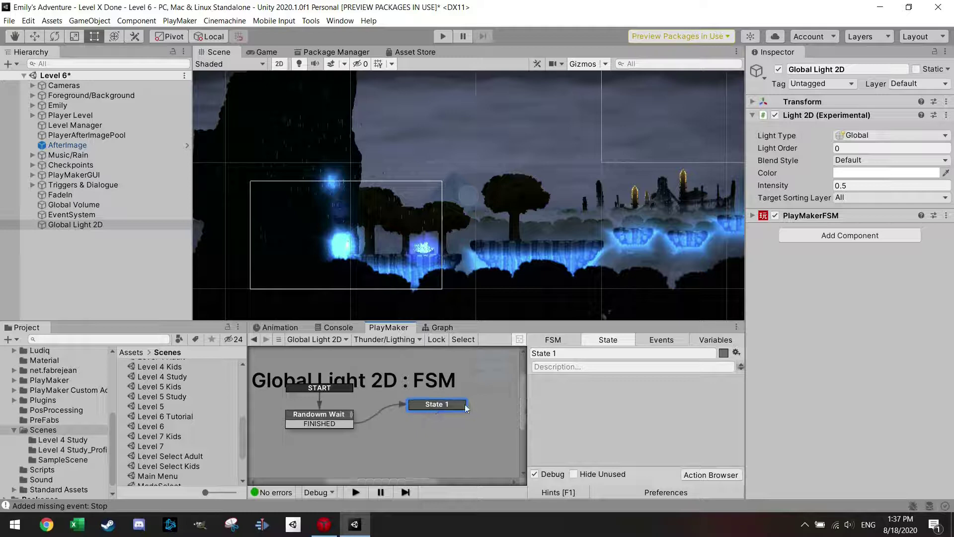
Rename State 1 to 'FlashScreen' and add a Set Property action to it
left_click(535, 353)
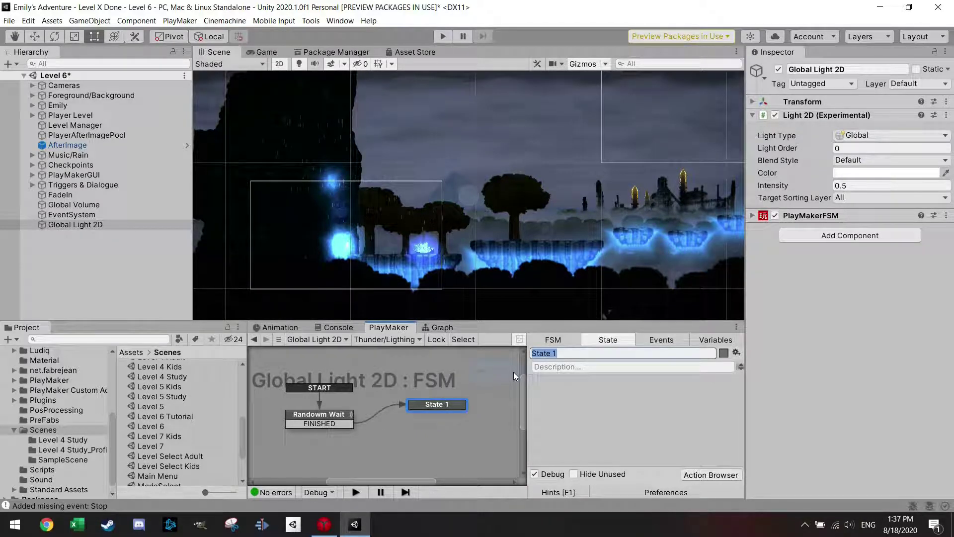
type("Flash")
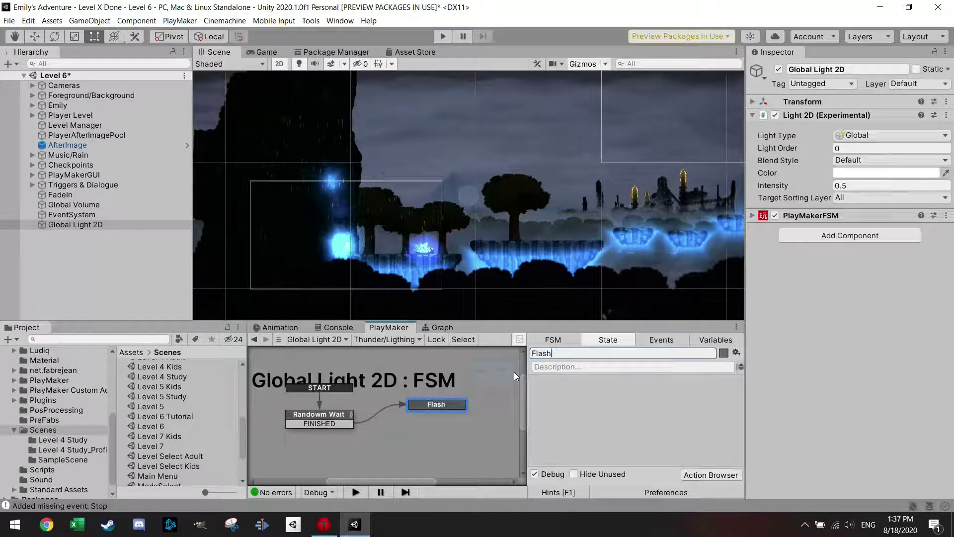
type("Screen")
double_click(644, 427)
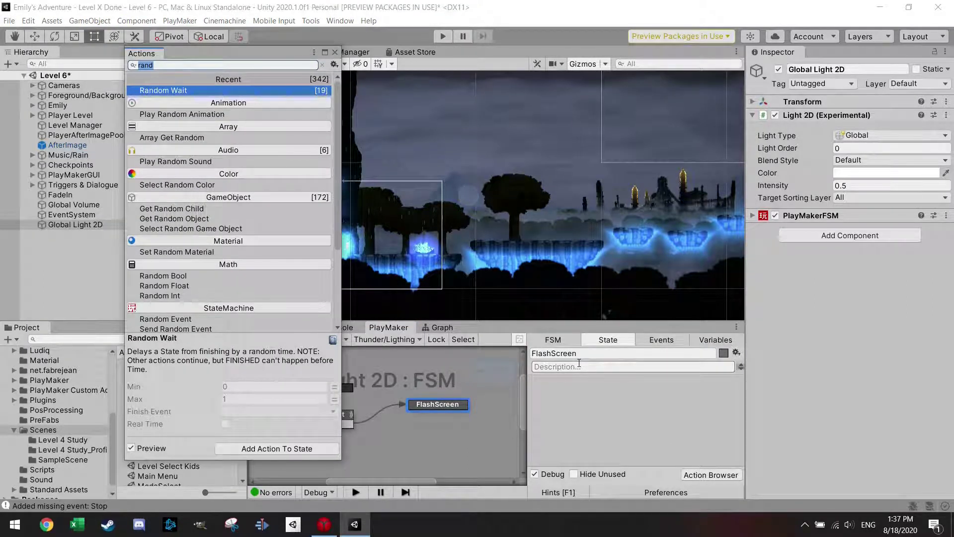
type("proper")
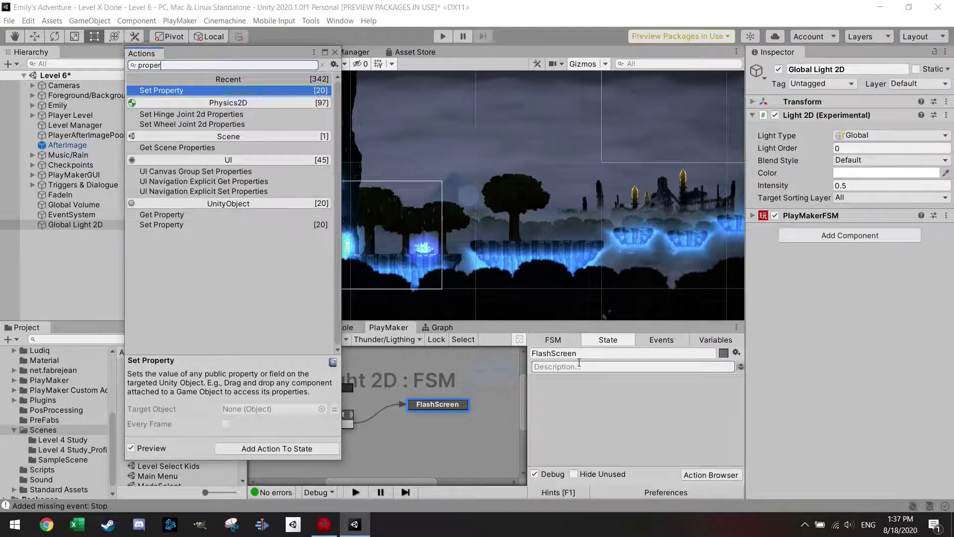
key("Return")
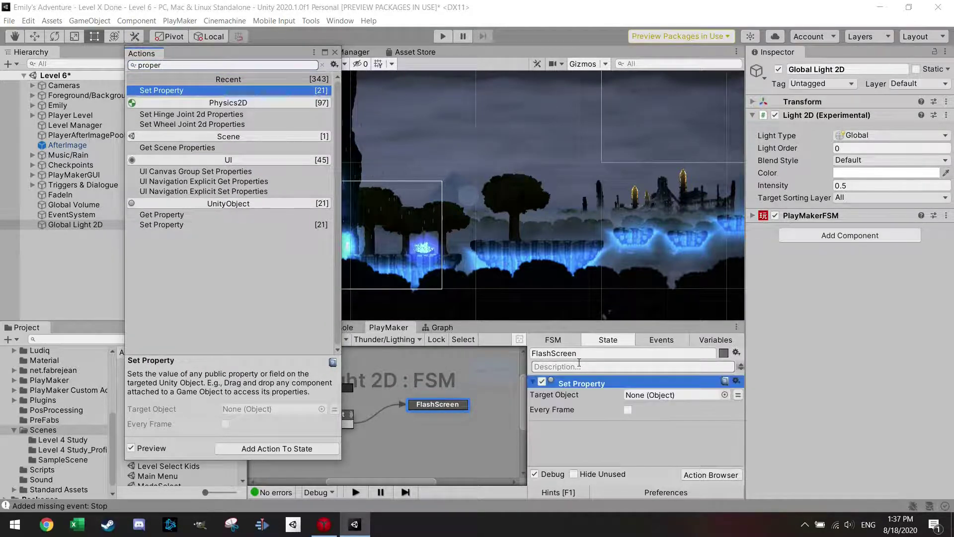
left_click(335, 52)
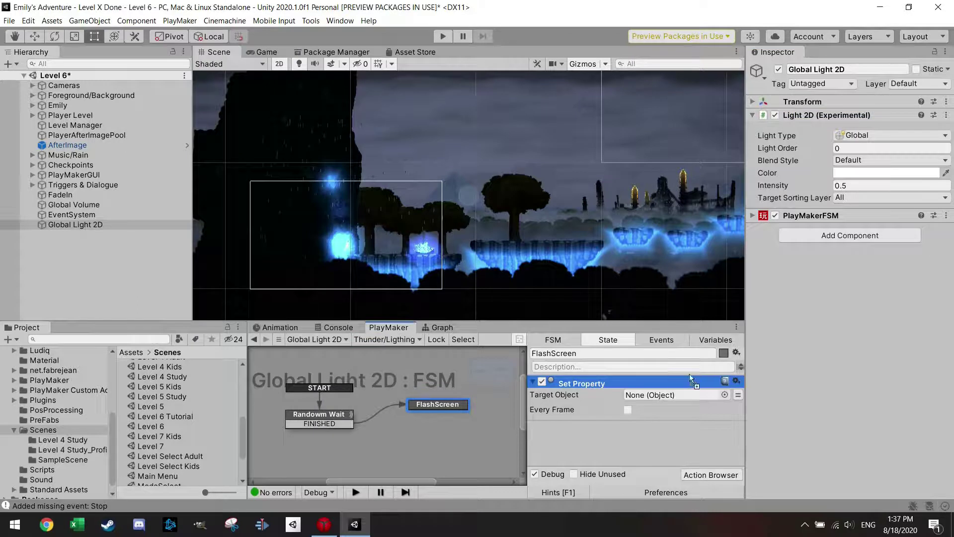
Target the Light 2D and set its intensity property to 1.4 with Every Frame ticked
left_click_drag(689, 386, 682, 398)
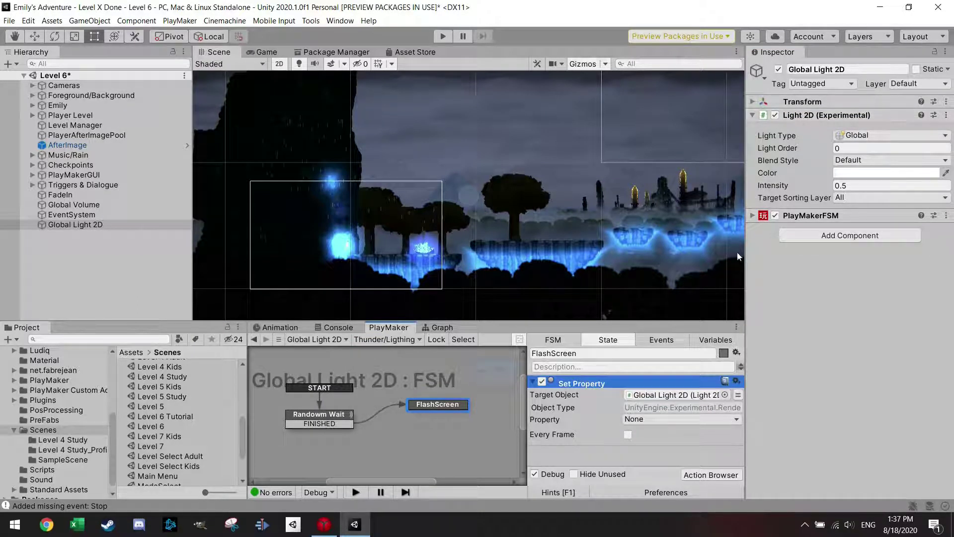
left_click(662, 420)
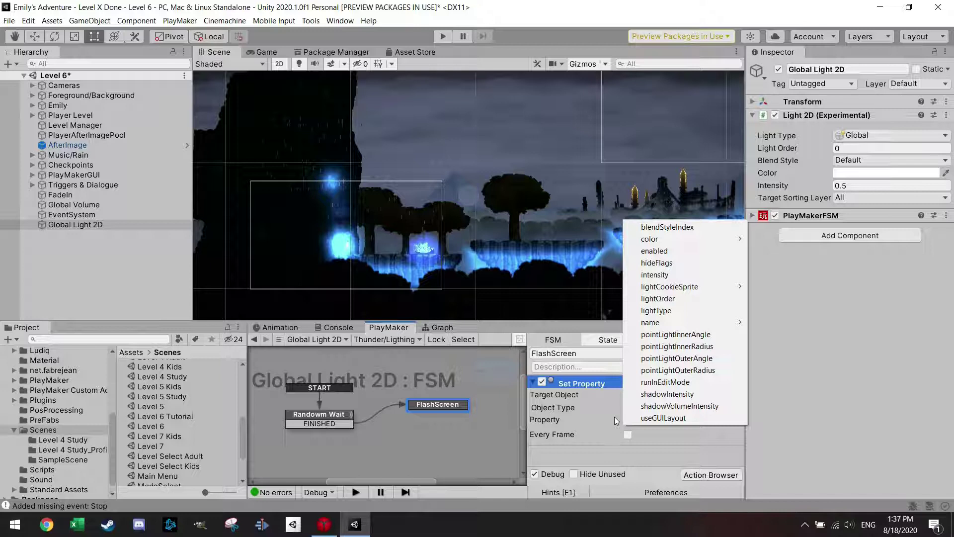
left_click(667, 276)
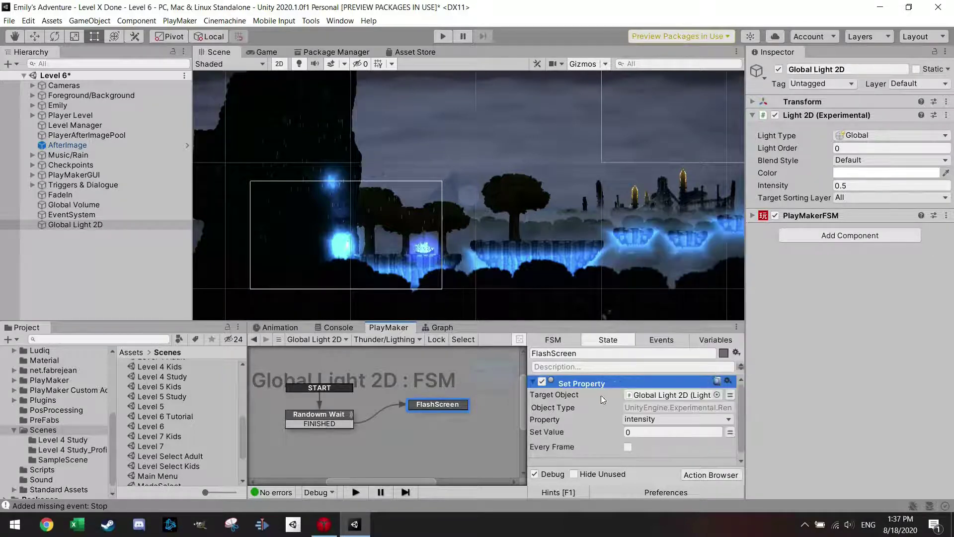
left_click(605, 434)
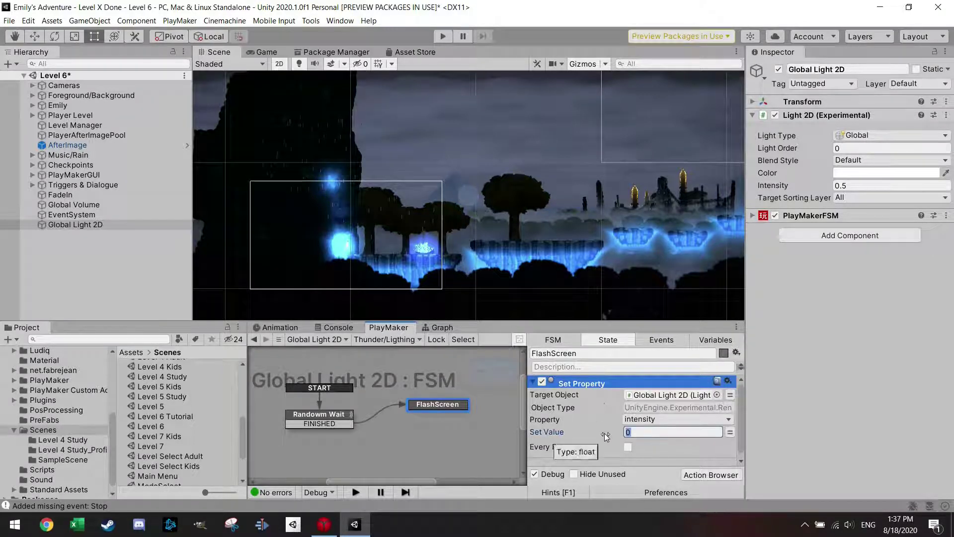
type("1.4")
left_click(628, 446)
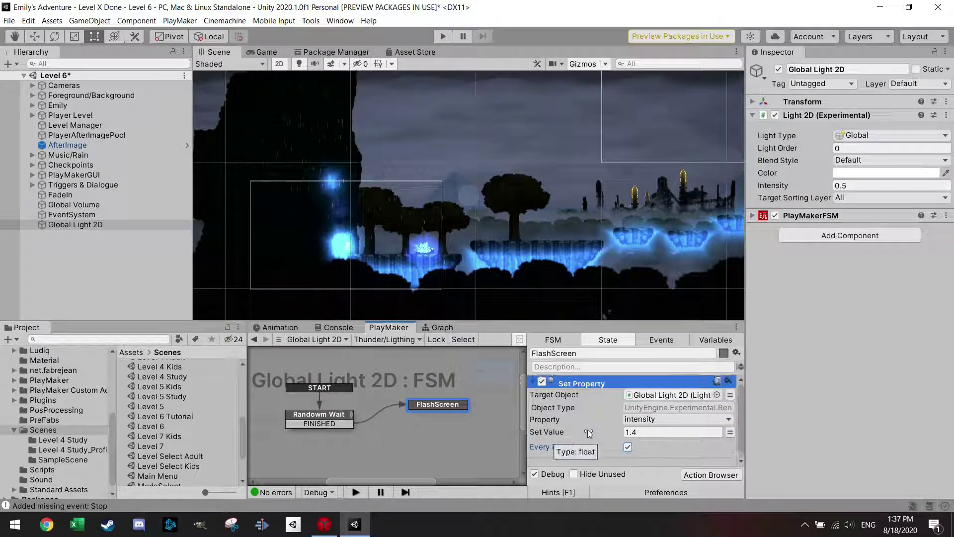
scroll(592, 435, "down", 1)
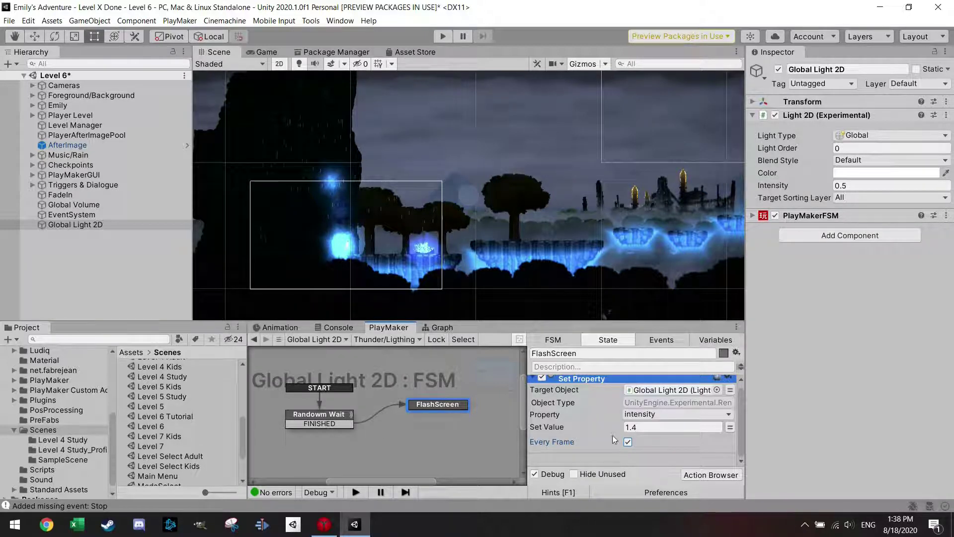
scroll(599, 436, "up", 1)
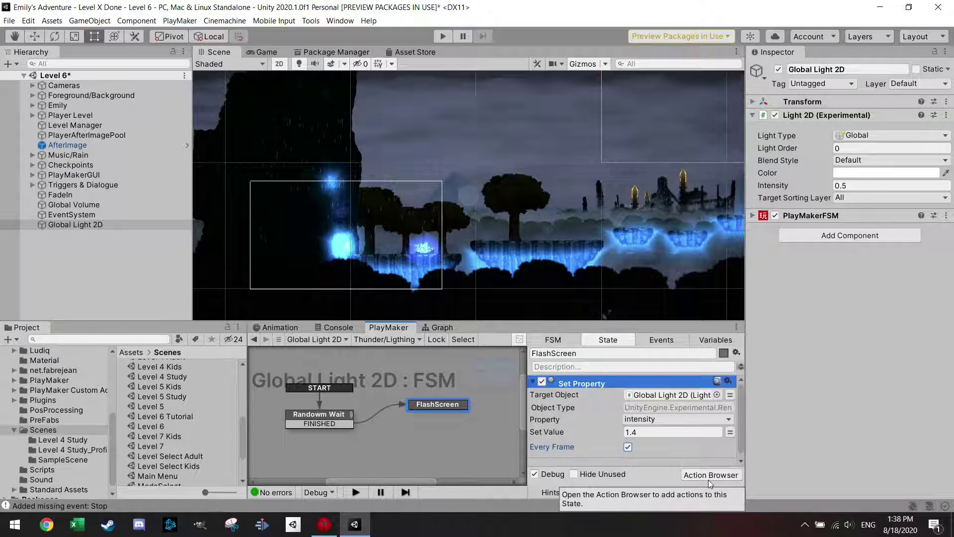
Add a Wait action to FlashScreen that sends FINISHED, and give the state a FINISHED transition
left_click(710, 474)
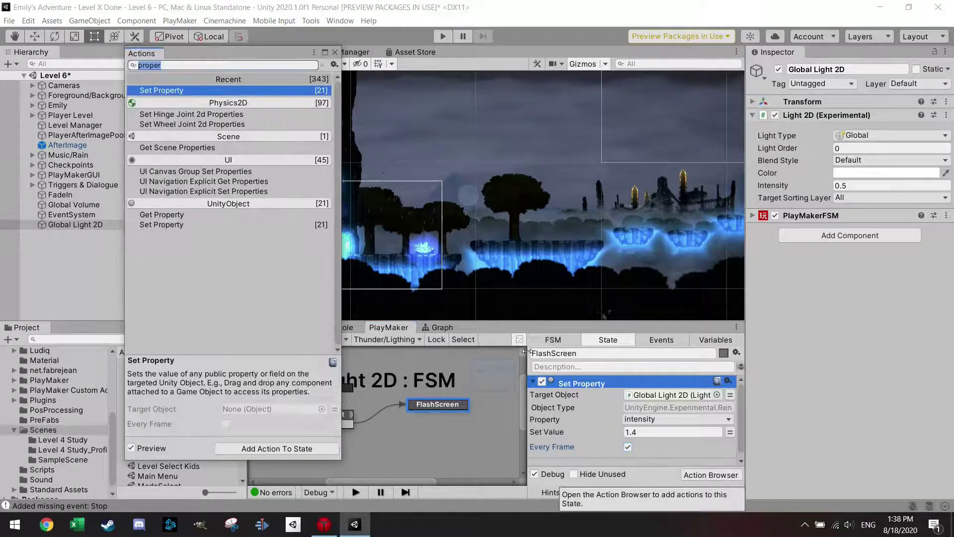
type("wait")
key("Down")
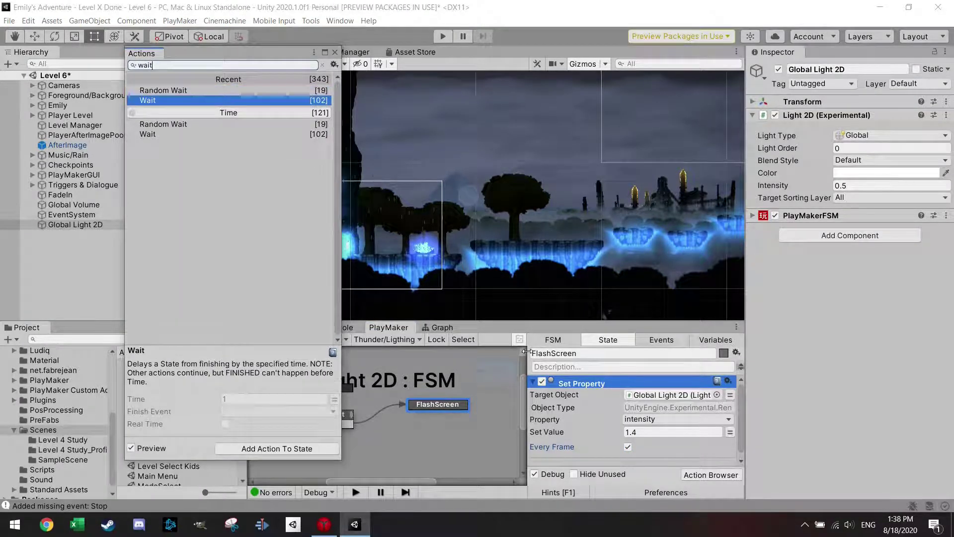
key("Return")
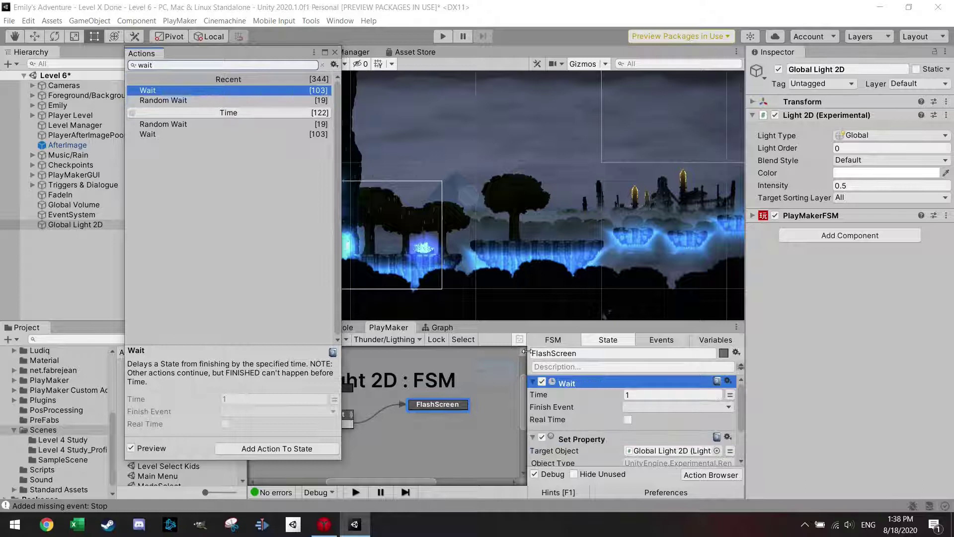
left_click(337, 52)
left_click(645, 405)
left_click(646, 432)
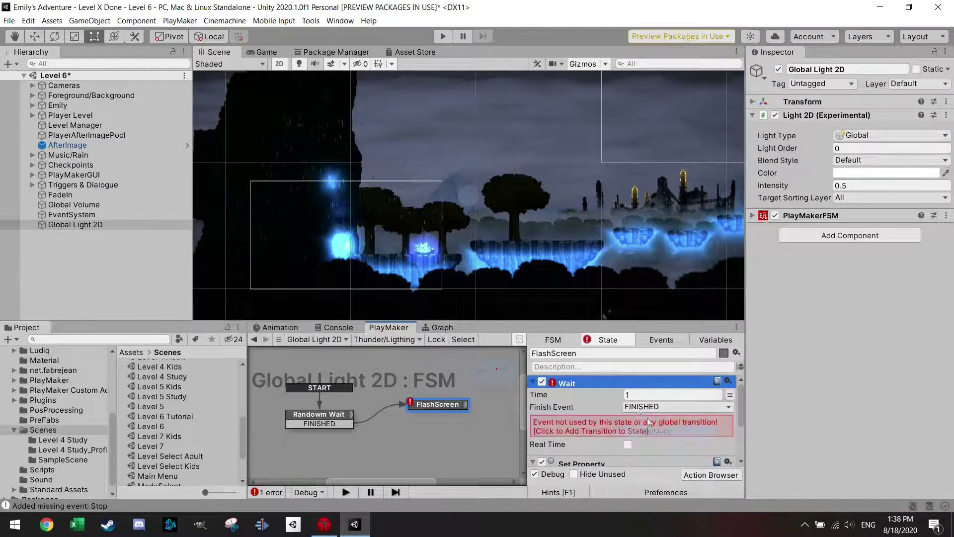
left_click(607, 427)
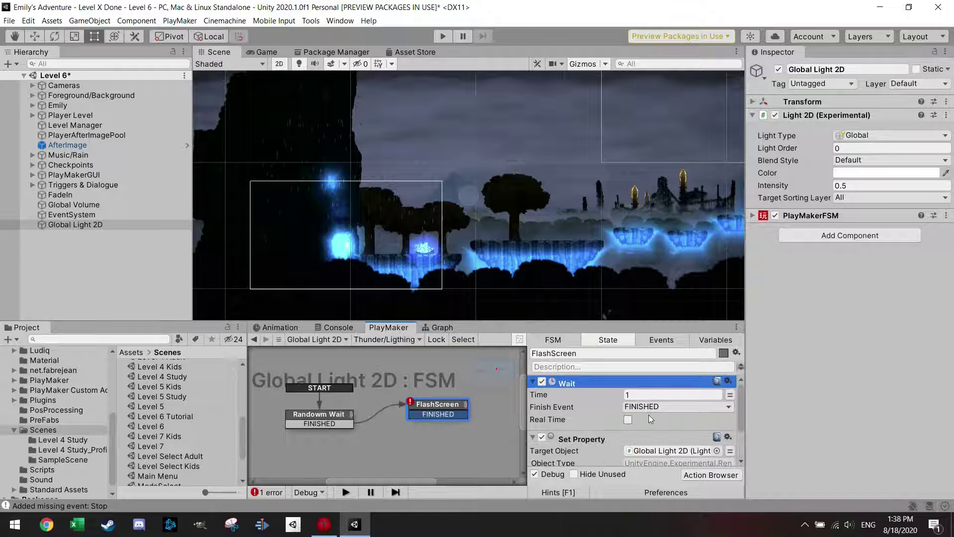
Set the FlashScreen Wait time to 0.2 and confirm the intensity value stays 1.4
left_click(641, 395)
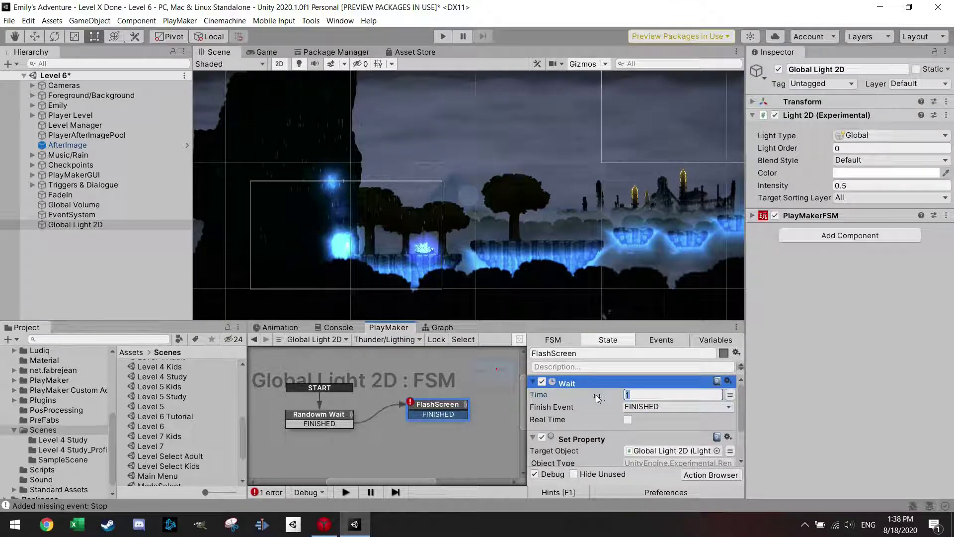
type("0.2")
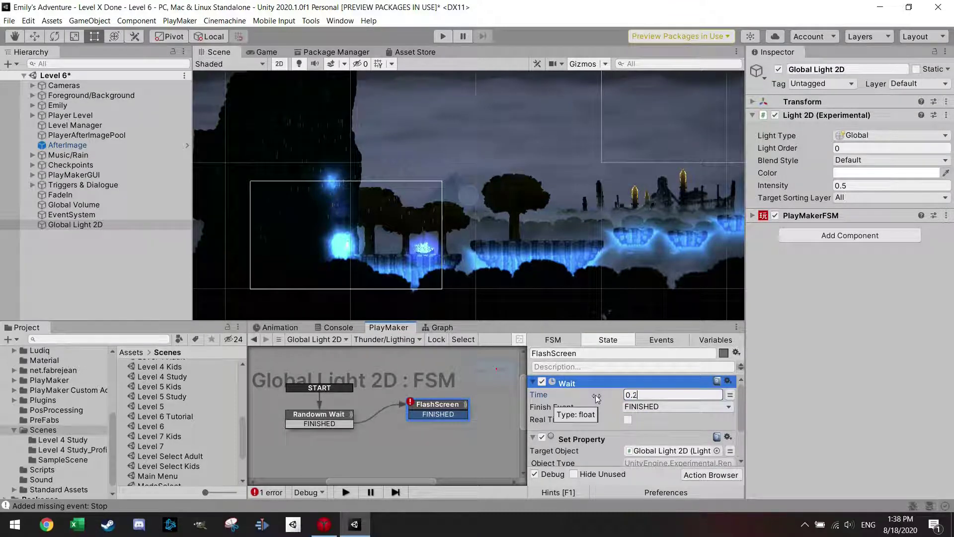
scroll(614, 453, "down", 2)
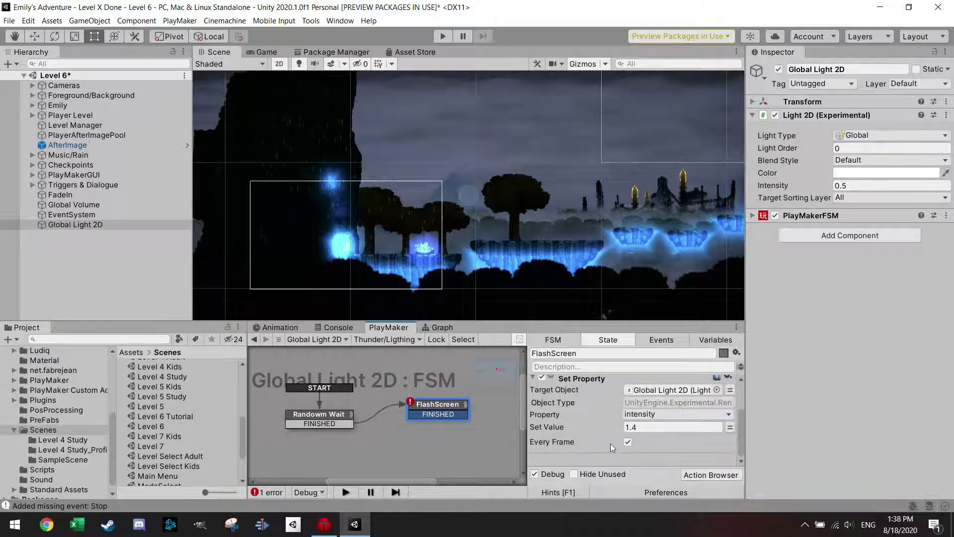
scroll(611, 442, "up", 3)
scroll(611, 443, "down", 3)
scroll(637, 427, "up", 3)
scroll(629, 422, "down", 3)
Duplicate FlashScreen with Ctrl+D and link FlashScreen's FINISHED transition to the copy
left_click_drag(453, 421, 429, 407)
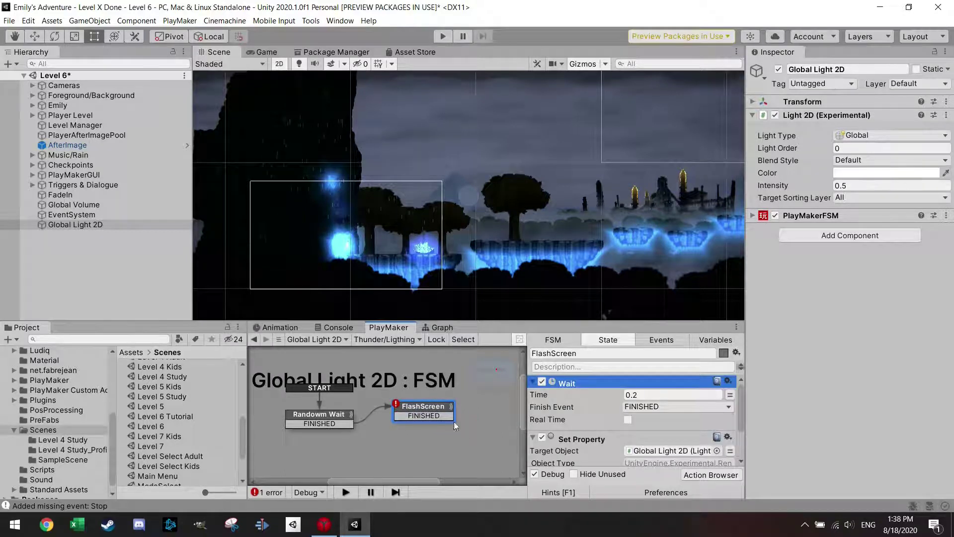
key("ctrl+d")
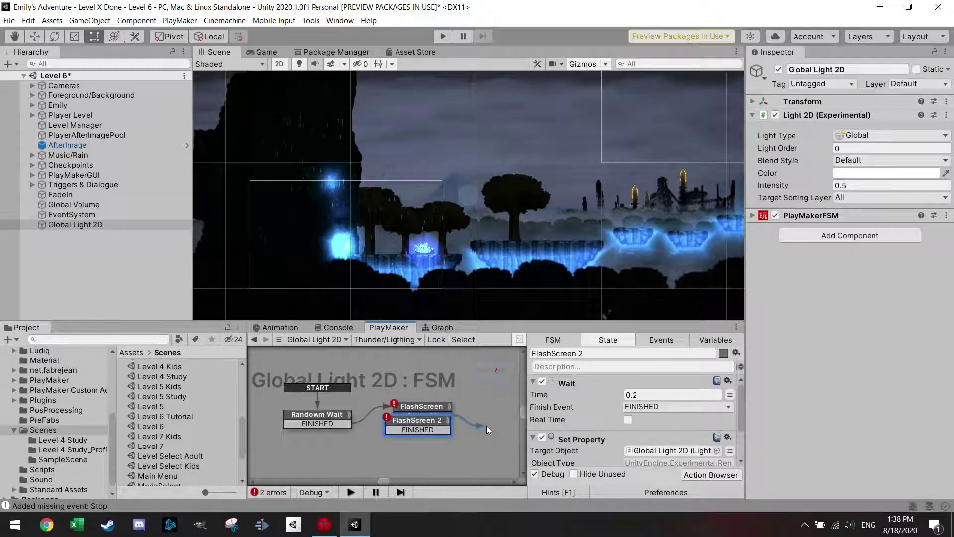
left_click_drag(414, 431, 486, 443)
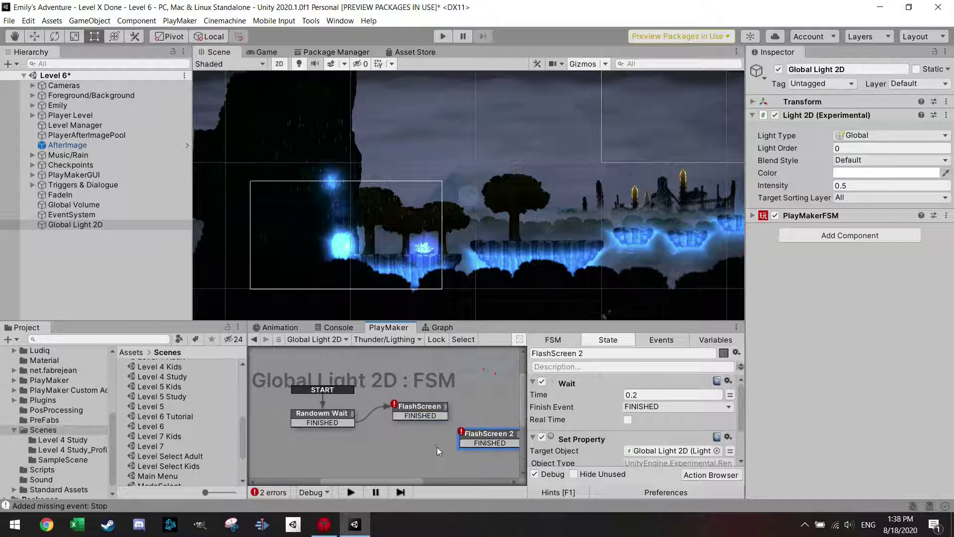
middle_click_drag(437, 448, 382, 435)
left_click_drag(375, 406, 431, 426)
Rename the copy to 'Make It Normal' and set its light intensity value to 0.5
type("Make")
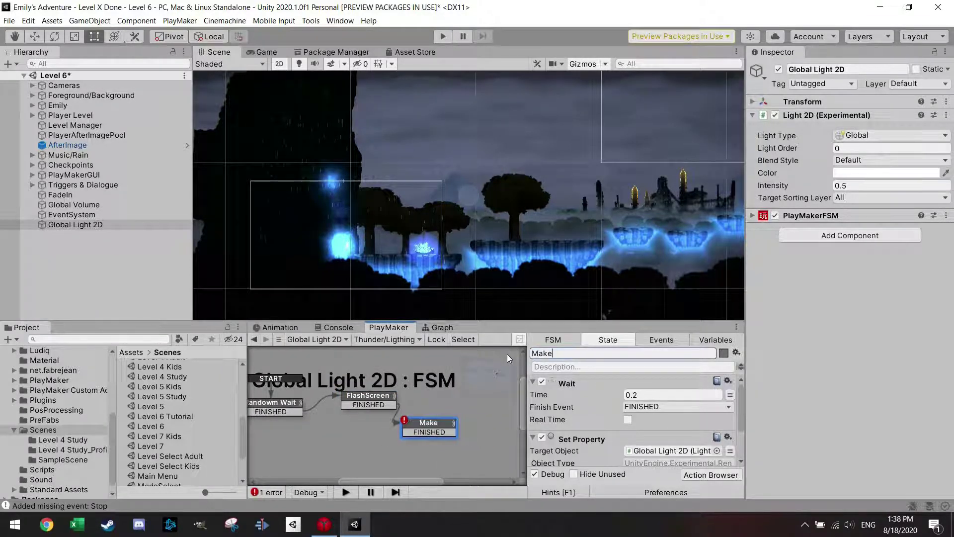
type(" It Normal")
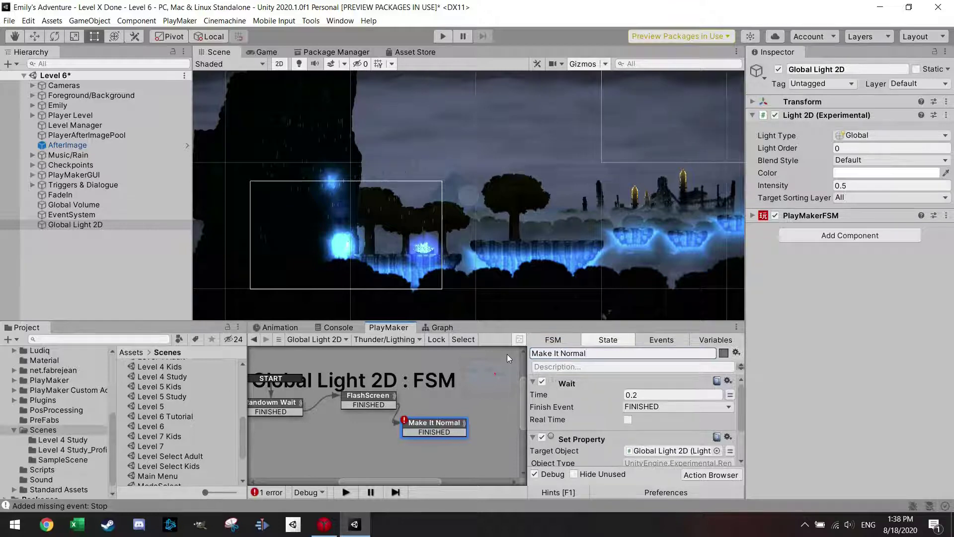
left_click_drag(447, 424, 454, 422)
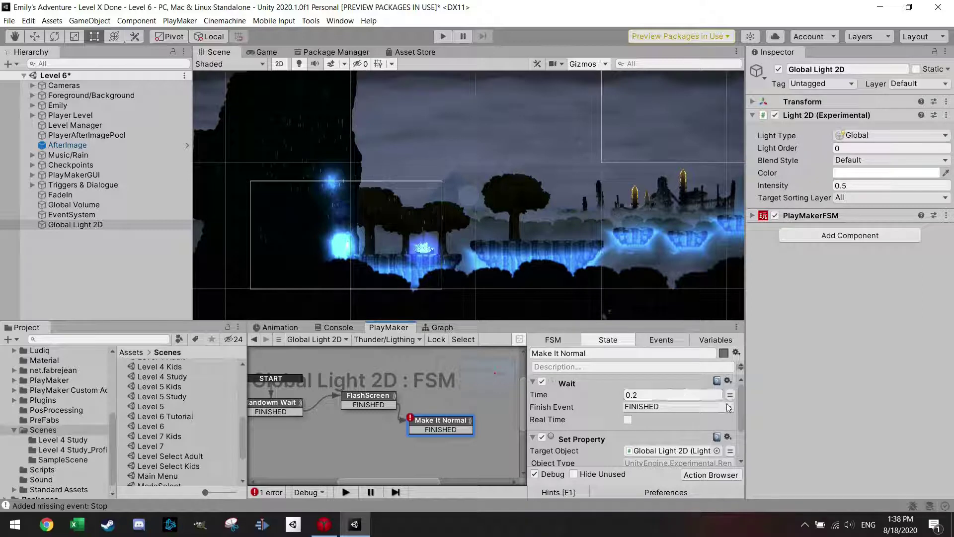
scroll(744, 422, "down", 1)
scroll(743, 422, "down", 3)
left_click(609, 429)
type("0.5")
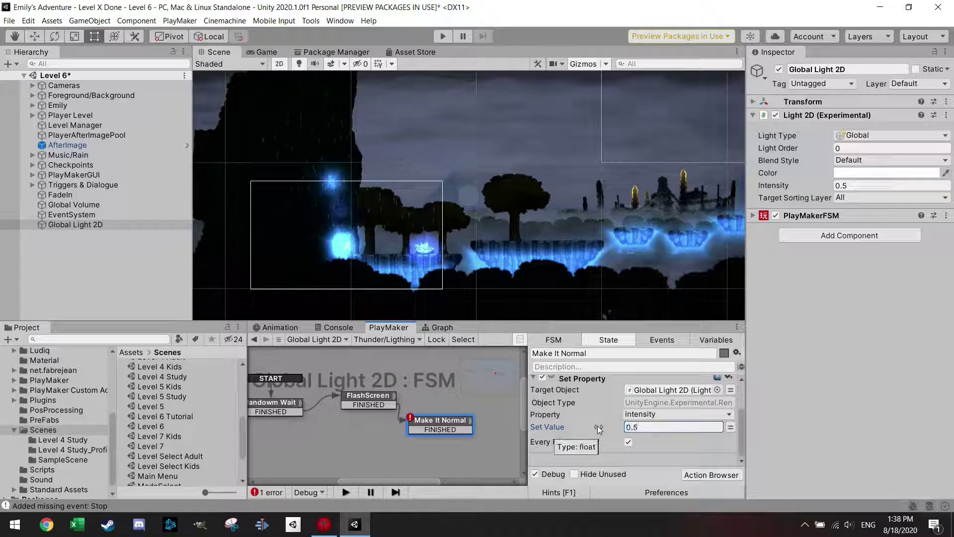
scroll(558, 409, "up", 3)
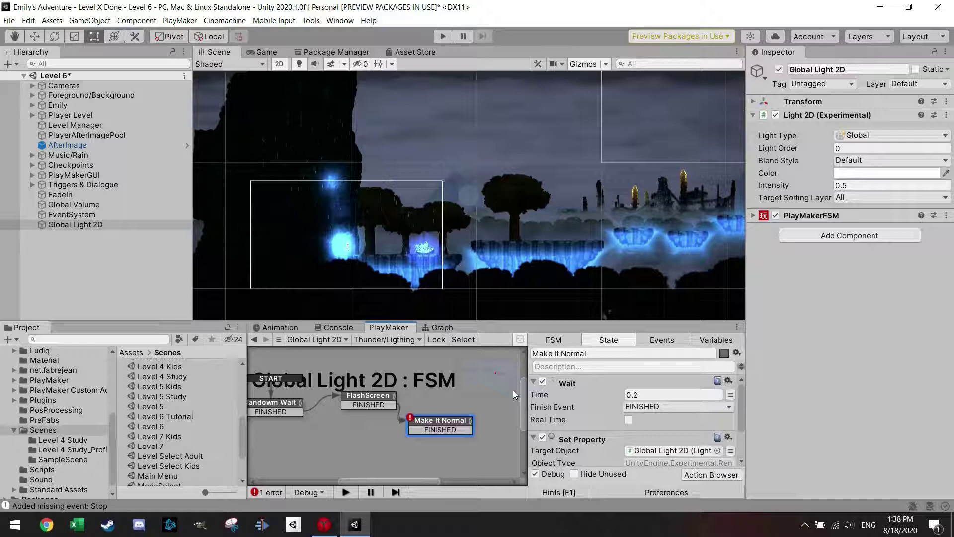
left_click_drag(437, 419, 442, 418)
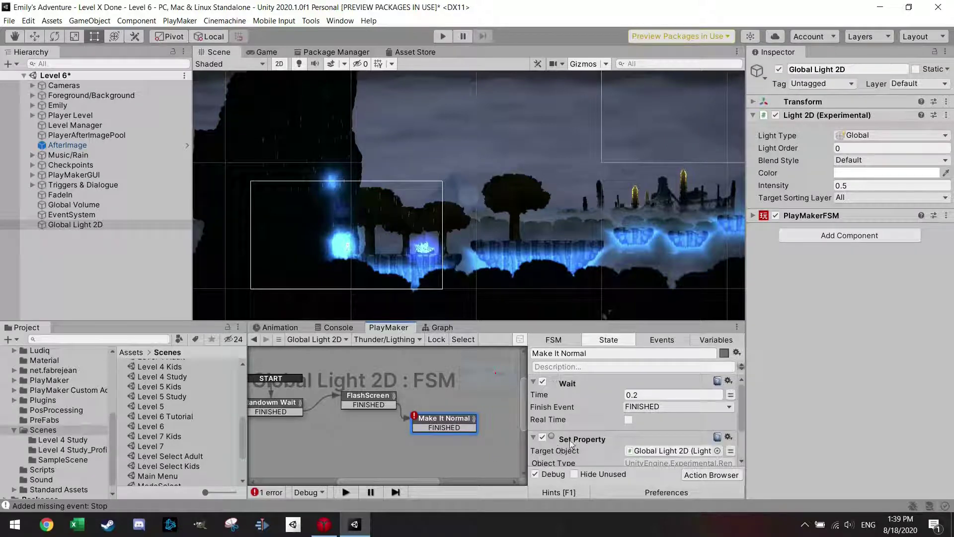
Shorten Make It Normal's Wait time to 0.1 seconds
left_click(379, 402)
scroll(606, 422, "down", 3)
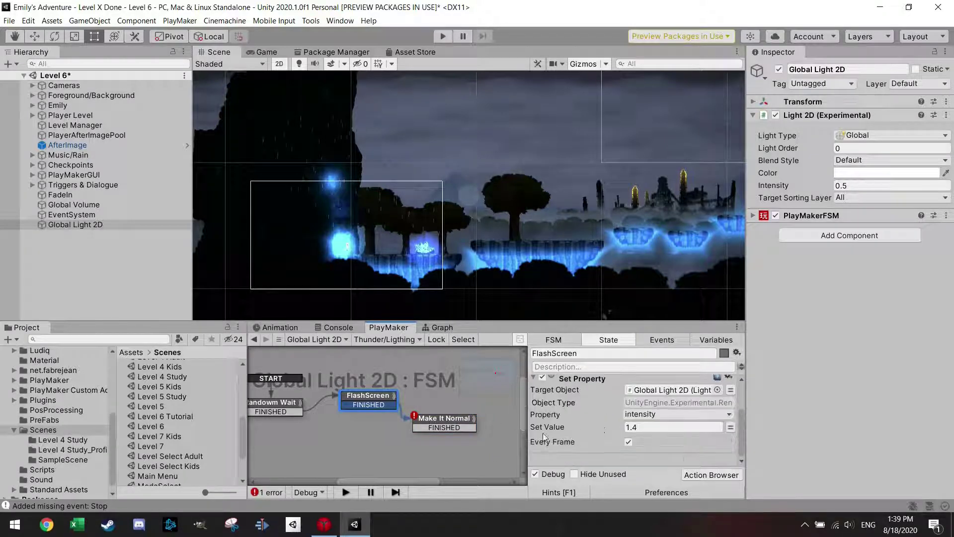
left_click(438, 422)
scroll(586, 417, "down", 3)
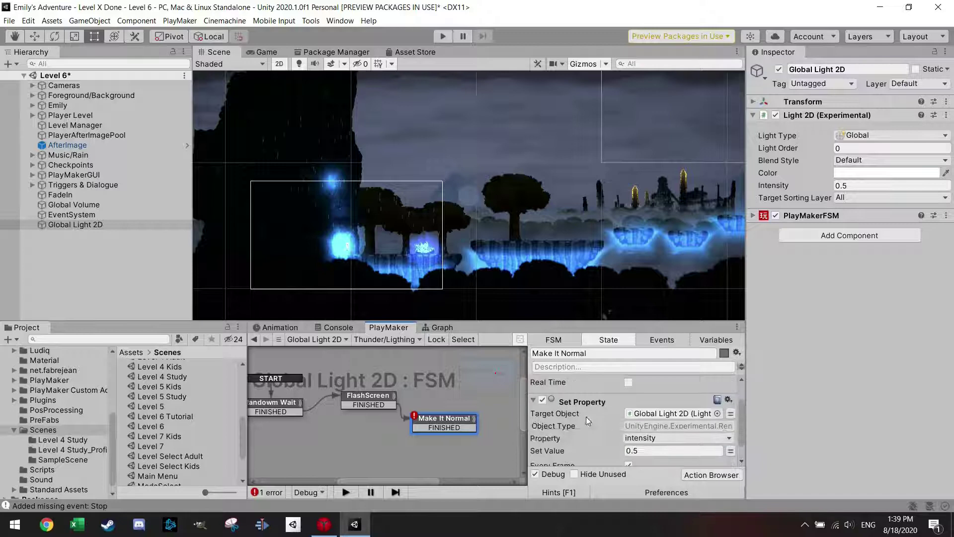
left_click_drag(449, 423, 438, 423)
left_click(636, 395)
type("1")
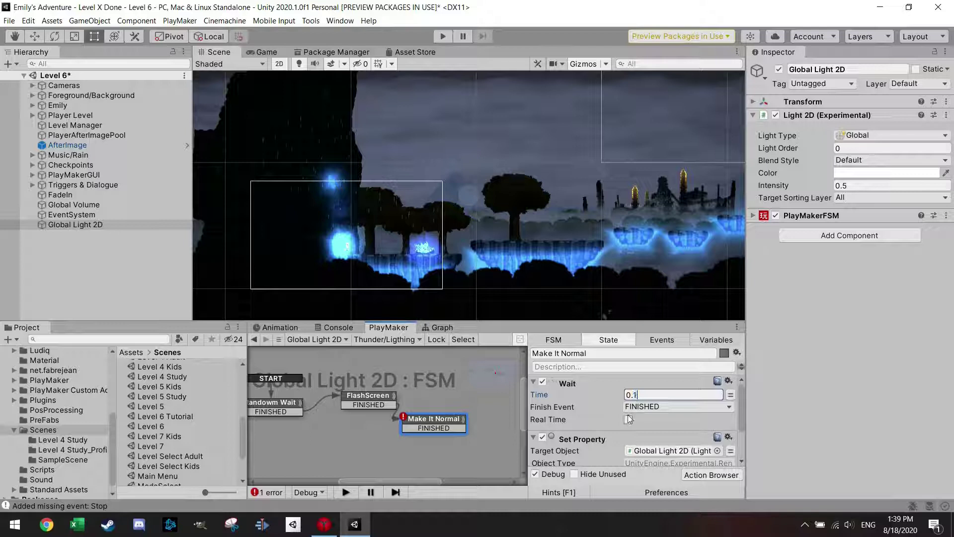
Copy and paste FlashScreen as FlashScreen 2 and position it in the graph
left_click(367, 404)
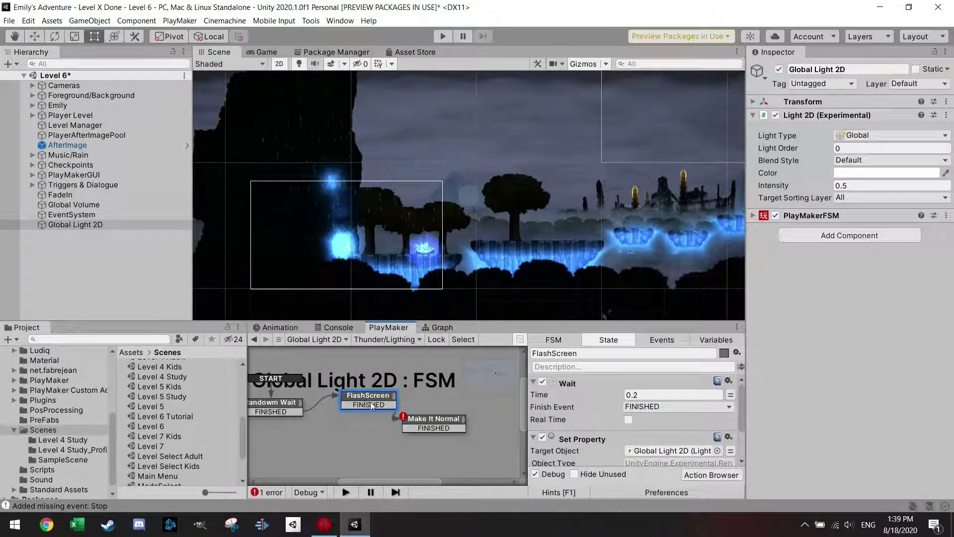
key("ctrl+c")
key("ctrl+v")
left_click_drag(413, 428, 386, 411)
left_click(388, 395)
scroll(312, 431, "down", 1, "ctrl")
middle_click_drag(313, 431, 370, 449)
scroll(370, 448, "down", 1, "ctrl")
left_click_drag(446, 431, 451, 434)
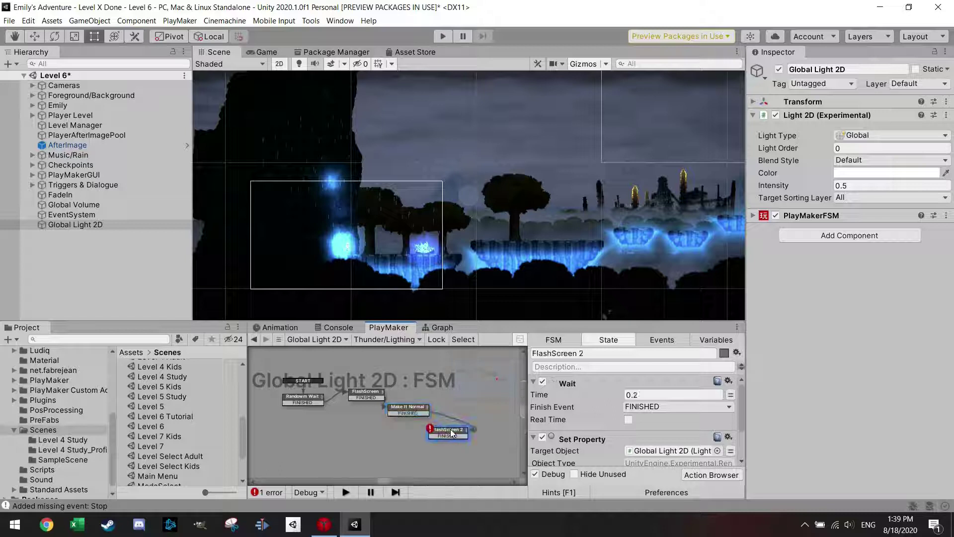
Paste a copy of Make It Normal as Make It Normal 2 and link it back to Randowm Wait
left_click(413, 414)
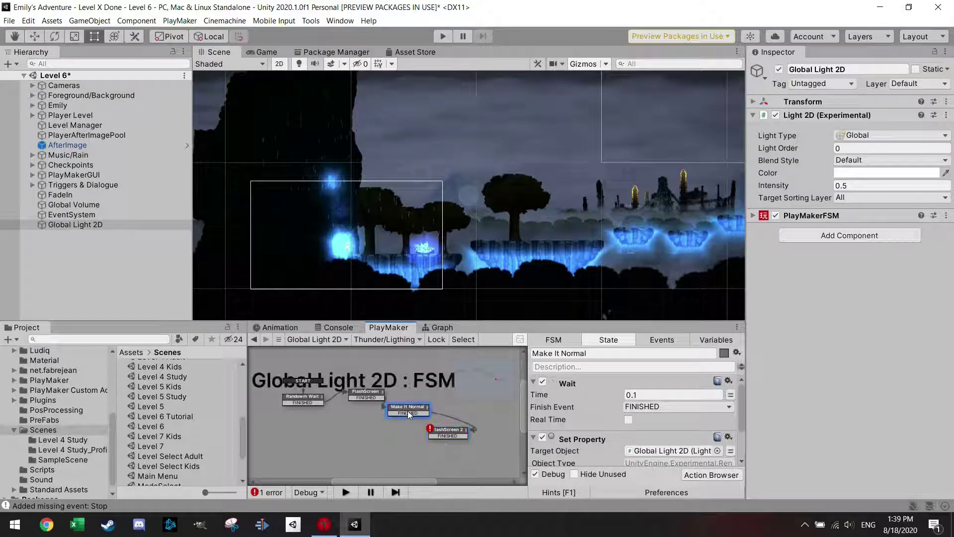
key("ctrl+c")
key("ctrl+v")
left_click_drag(407, 418, 455, 454)
left_click(443, 430)
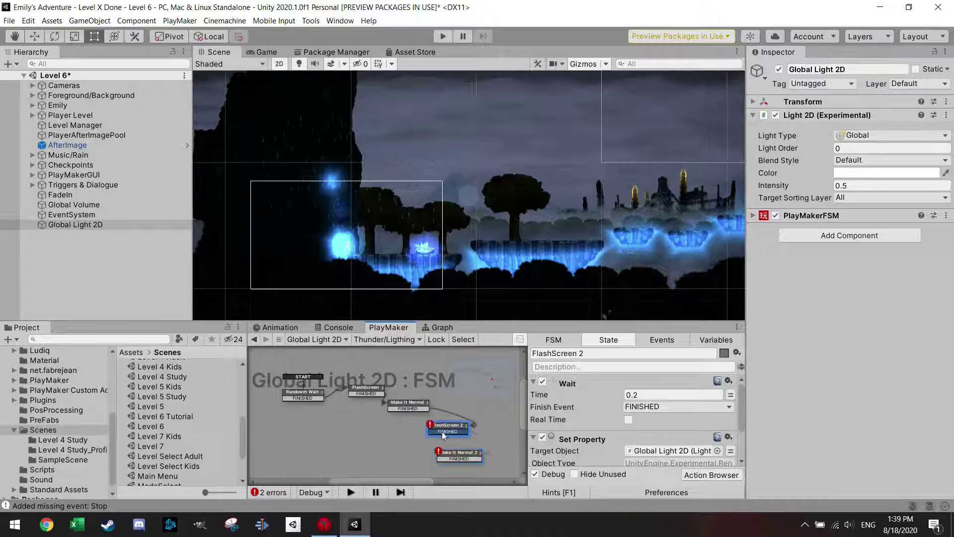
left_click(461, 453)
scroll(487, 458, "down", 1)
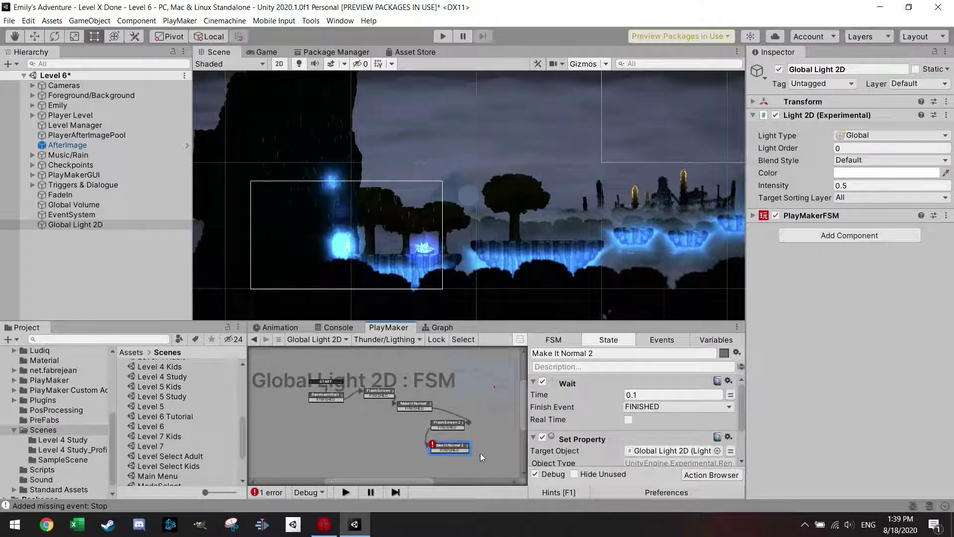
scroll(581, 431, "down", 3)
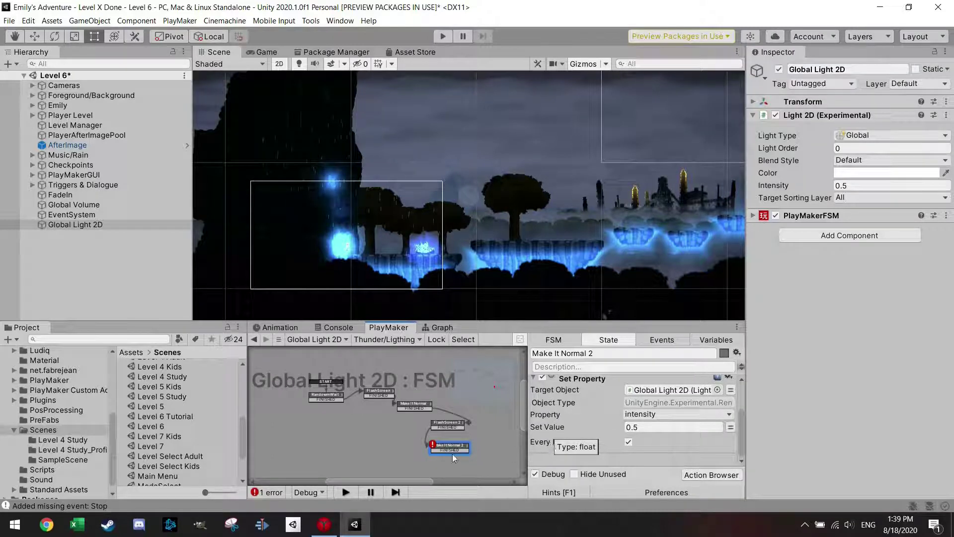
left_click_drag(456, 451, 325, 398)
left_click(443, 38)
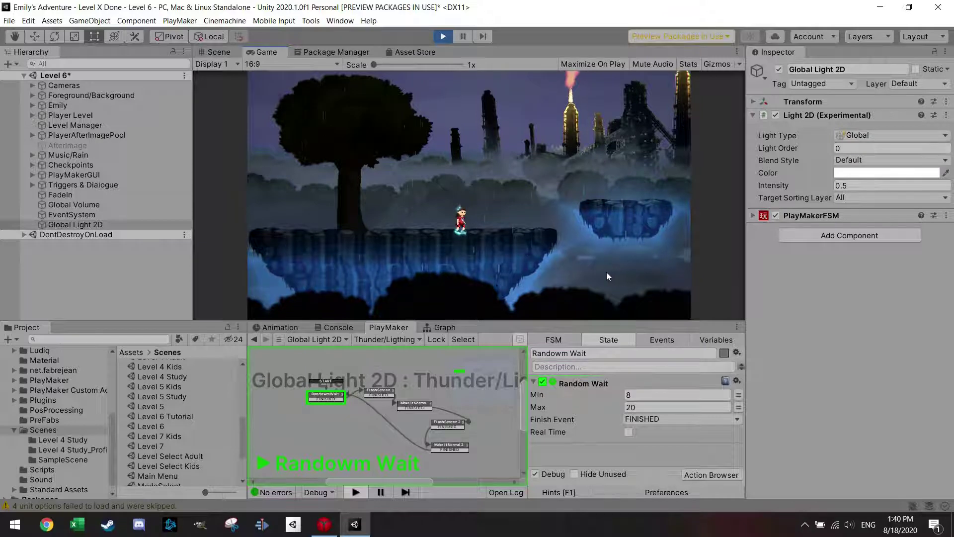
left_click(446, 40)
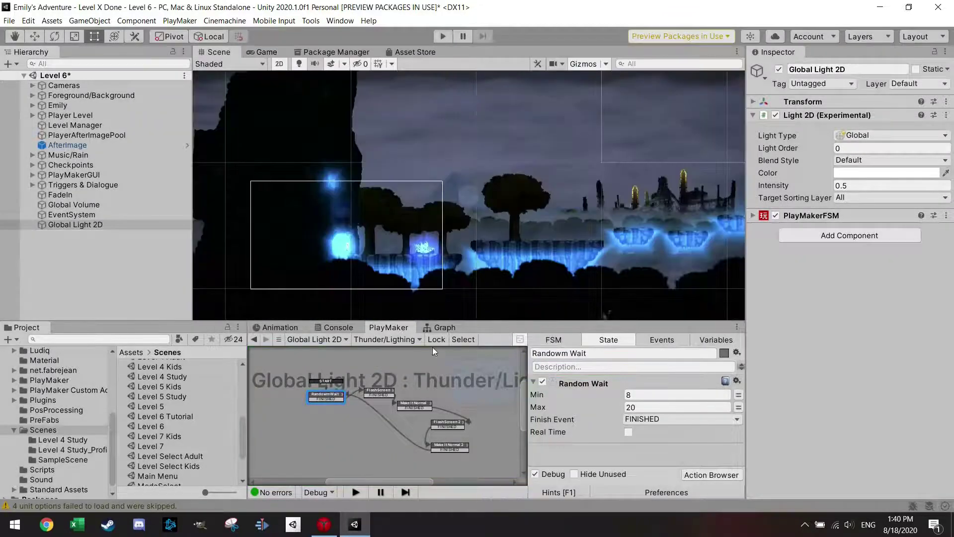
Add a new state linked from Make It Normal 2's FINISHED and name it Thunder
left_click(449, 450)
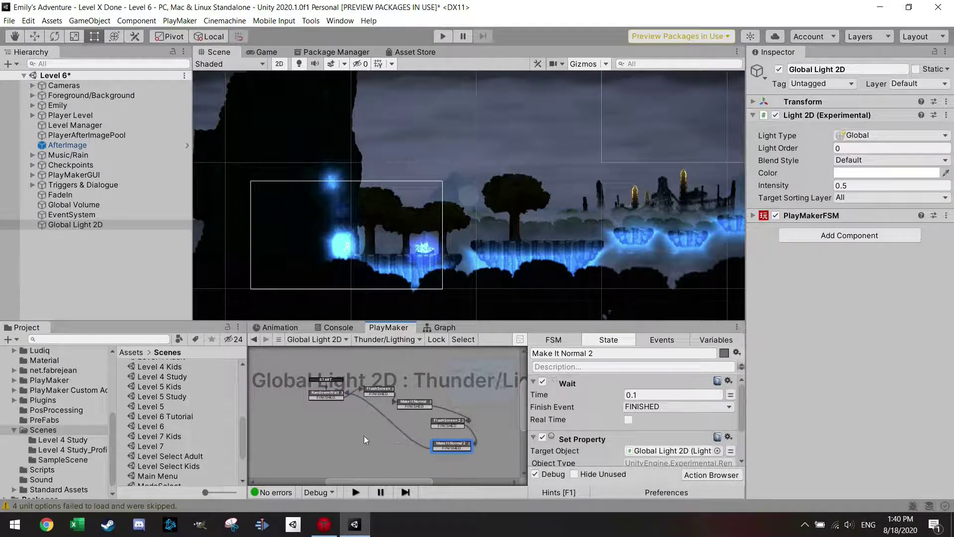
right_click(389, 452)
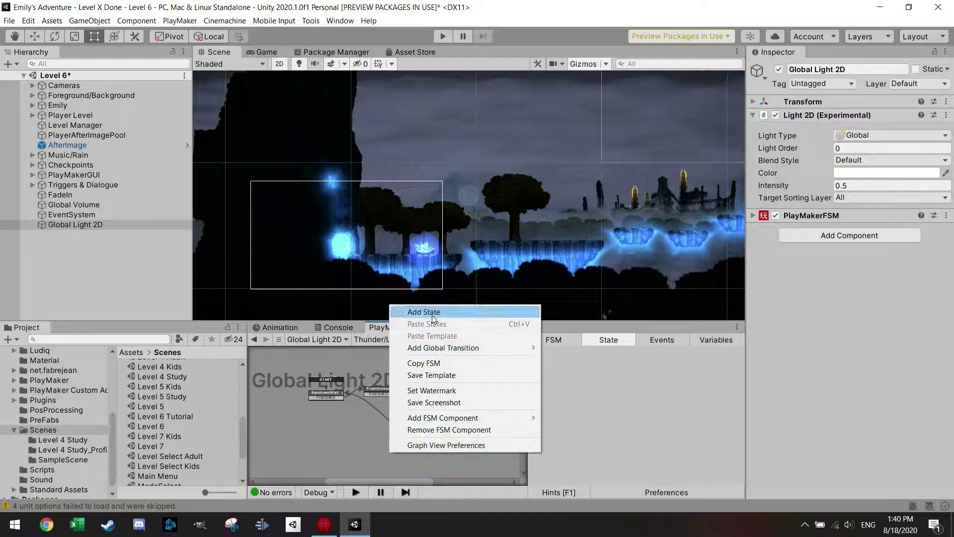
left_click(415, 312)
left_click_drag(446, 448, 395, 442)
double_click(395, 443)
type("Thunder")
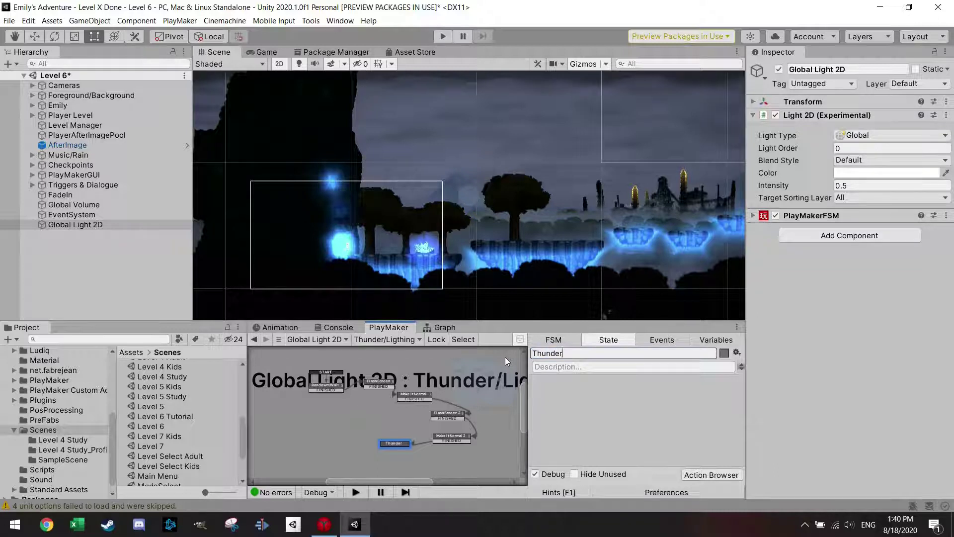
left_click(74, 225)
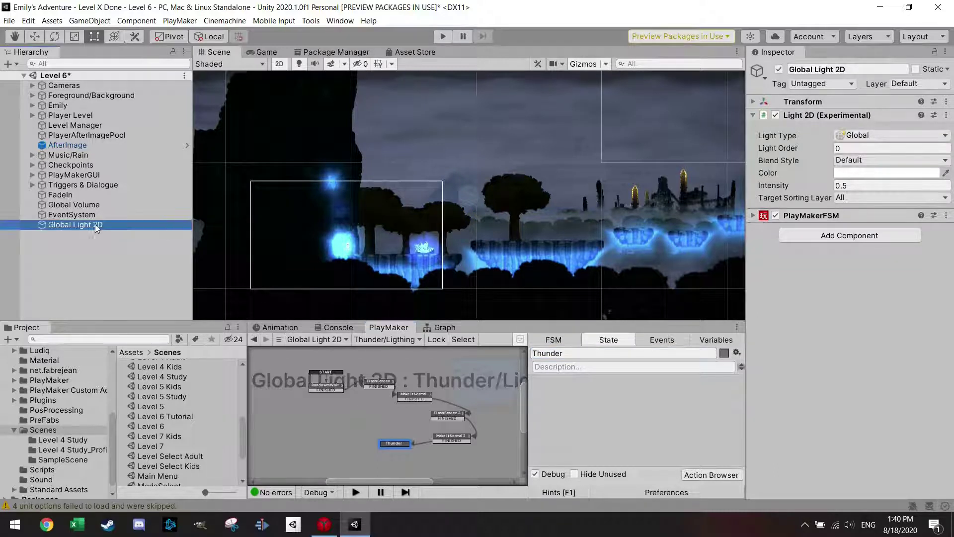
Add an Audio Source component to Global Light 2D with Play On Awake turned off
left_click(828, 235)
type("audi")
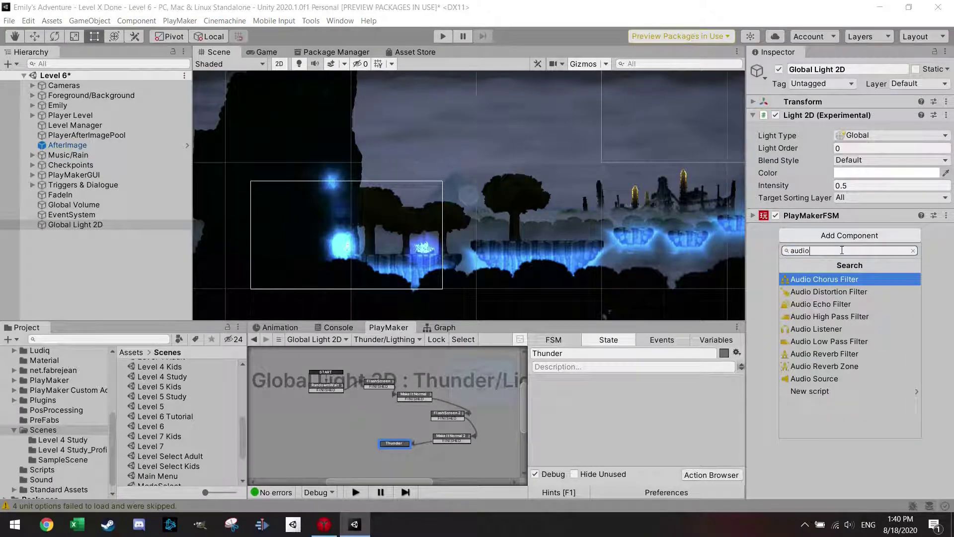
type("o")
key("BackSpace")
key("BackSpace")
key("BackSpace")
key("BackSpace")
key("BackSpace")
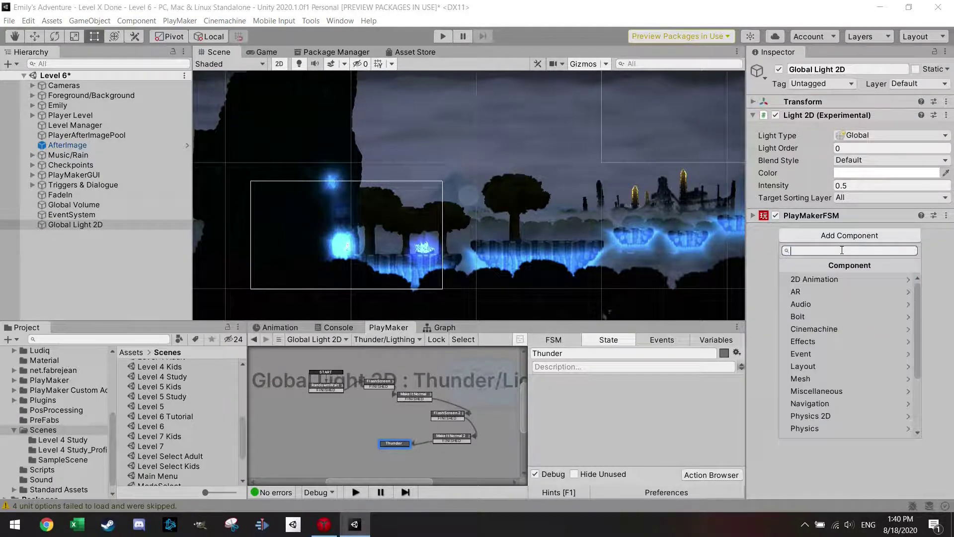
type("audio sour")
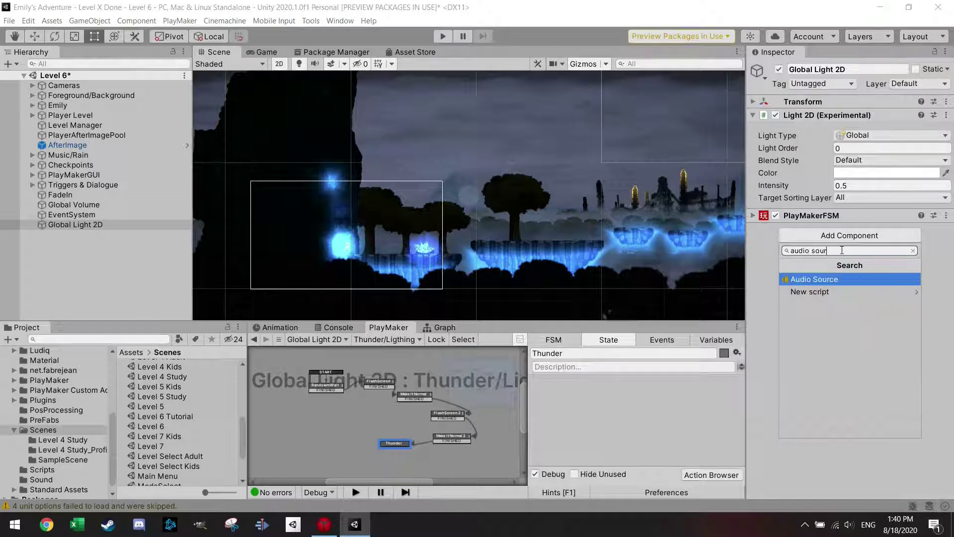
left_click(848, 280)
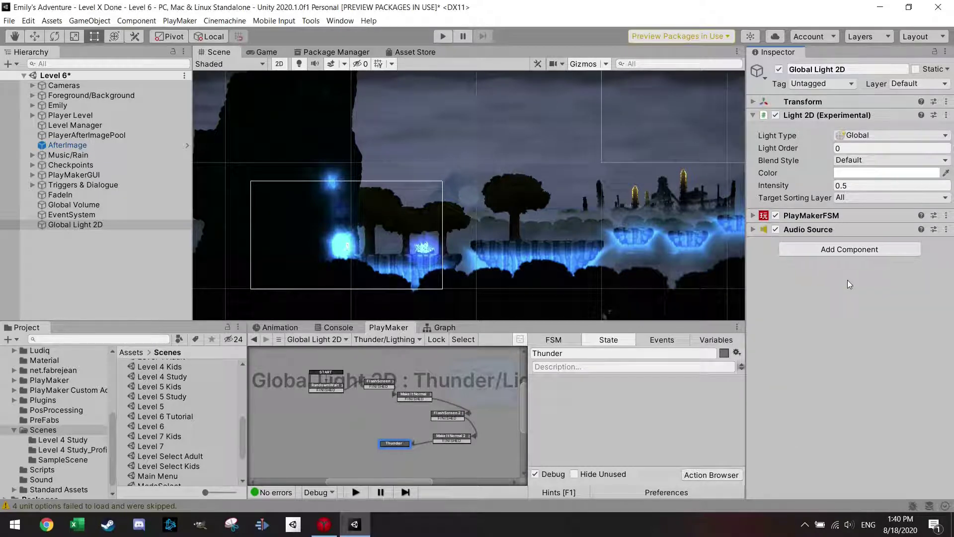
left_click(754, 229)
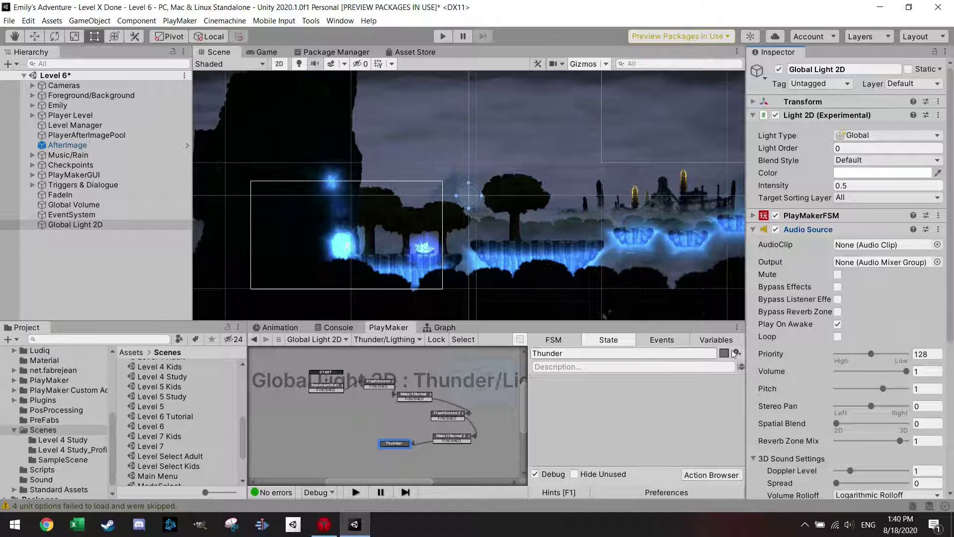
left_click(838, 324)
Assign the Thunder Sound effect clip from the Sound folder as the AudioClip
scroll(61, 455, "down", 1)
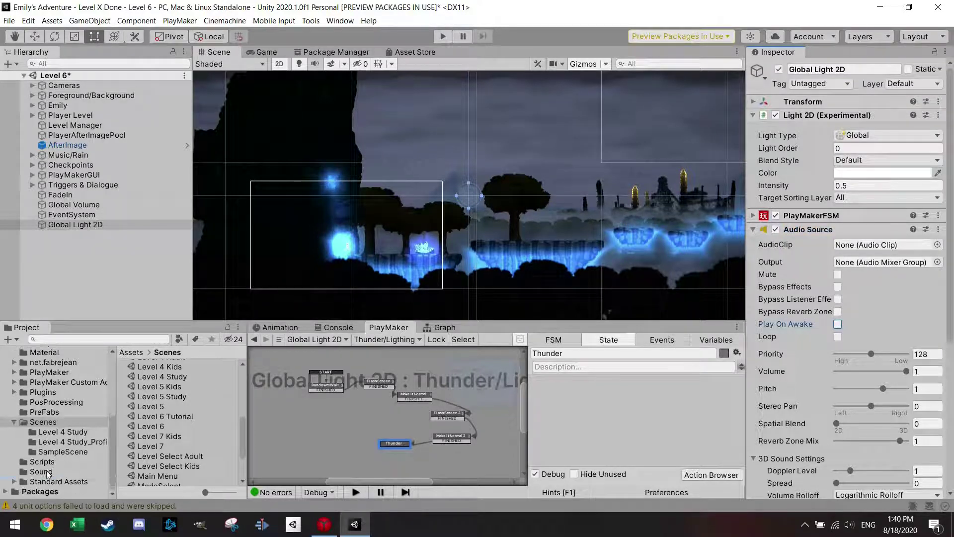
left_click(47, 472)
left_click(241, 452)
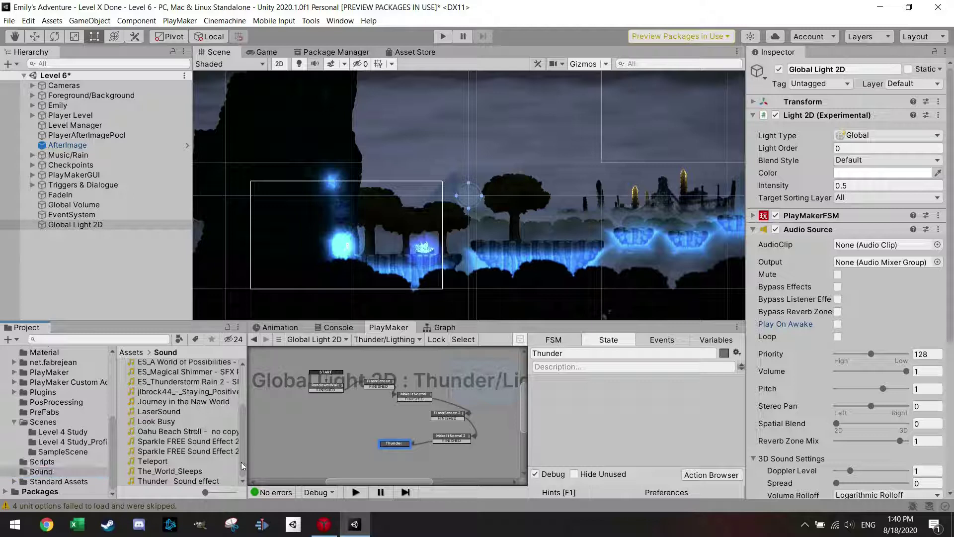
left_click_drag(189, 481, 874, 251)
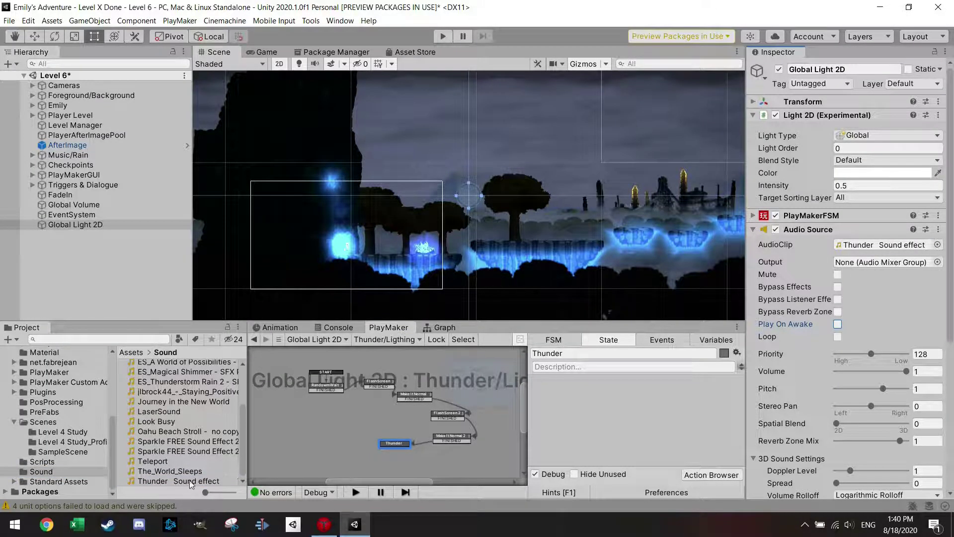
left_click(172, 481)
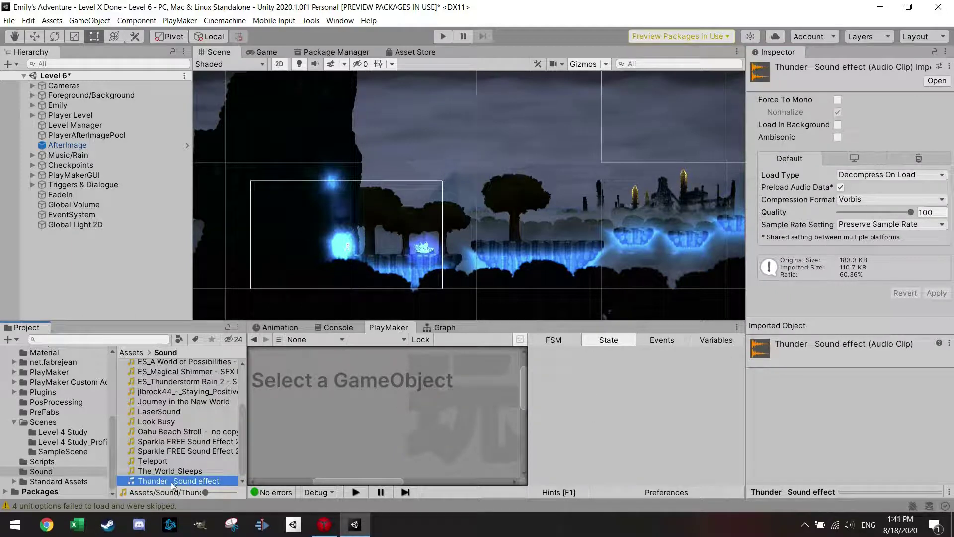
double_click(171, 481)
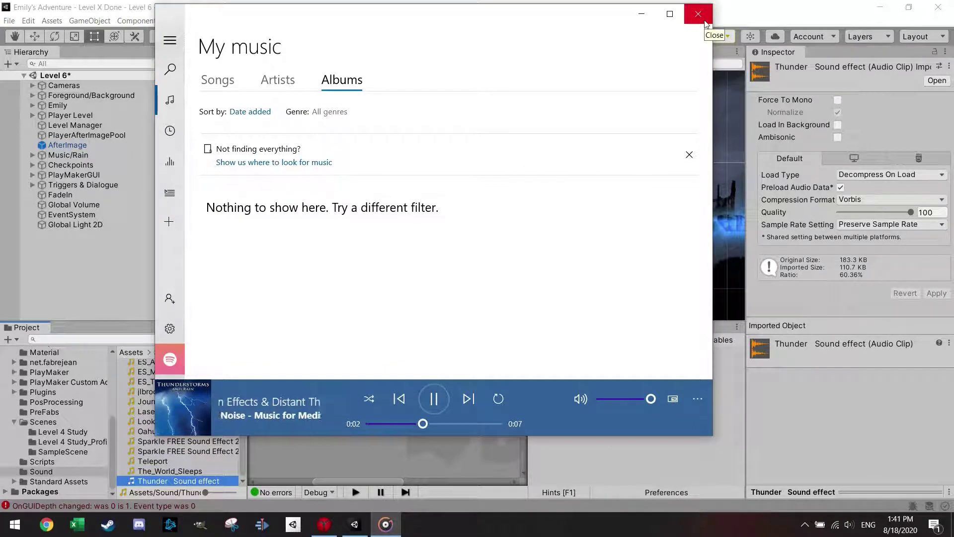
left_click(699, 15)
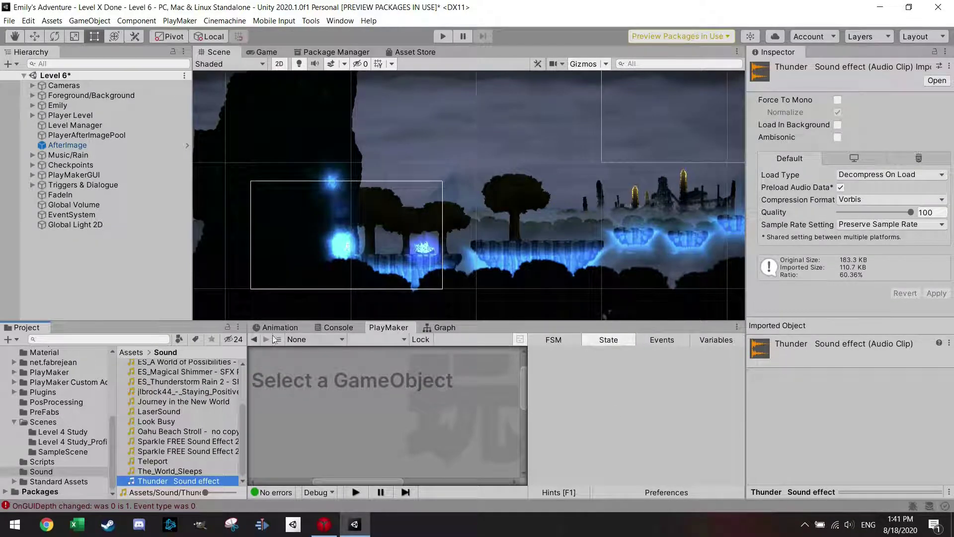
Add an Audio Play action to the Thunder state of Global Light 2D's FSM
left_click(90, 226)
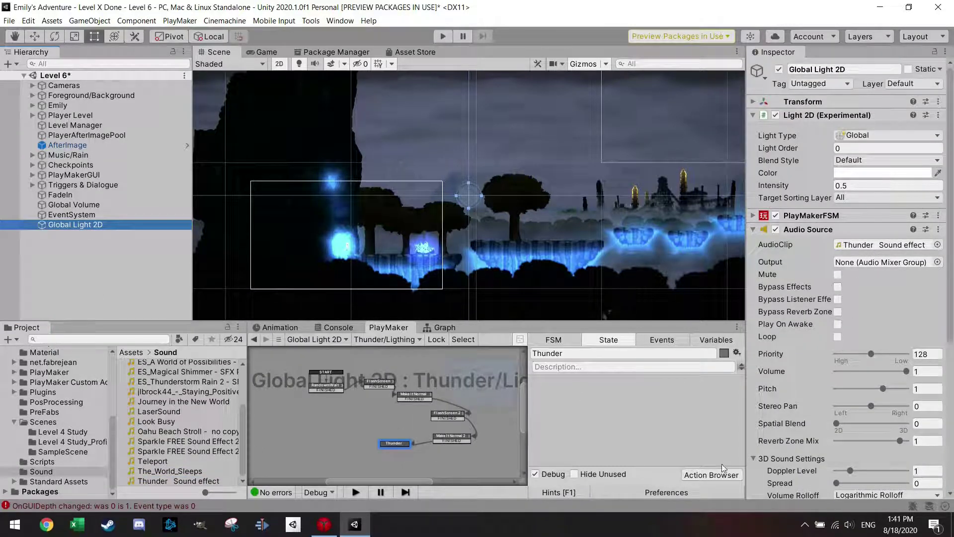
left_click(526, 492)
left_click(711, 475)
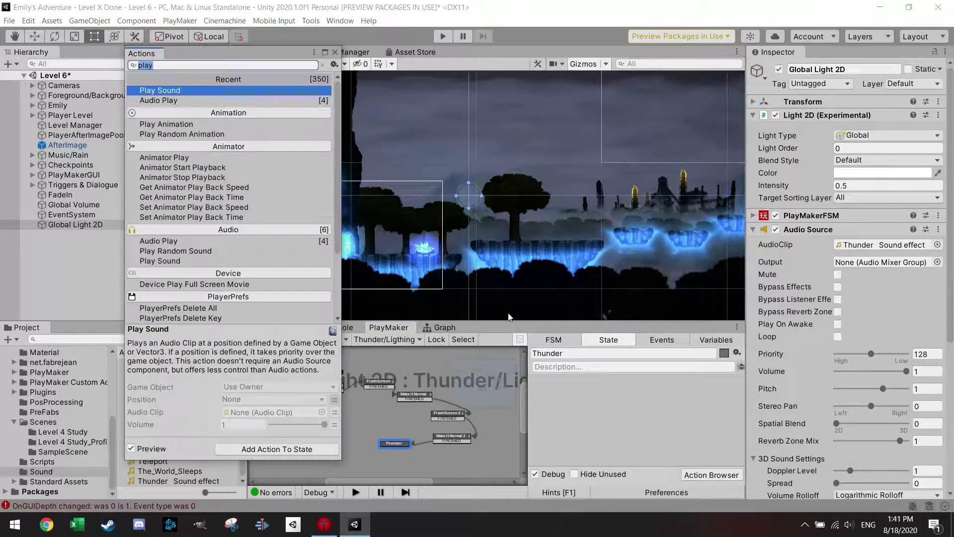
double_click(210, 101)
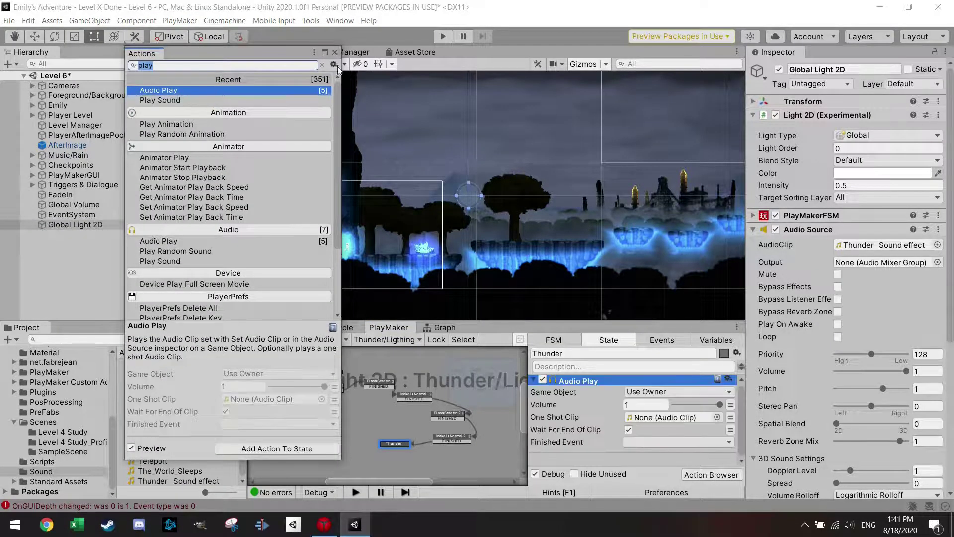
left_click(334, 52)
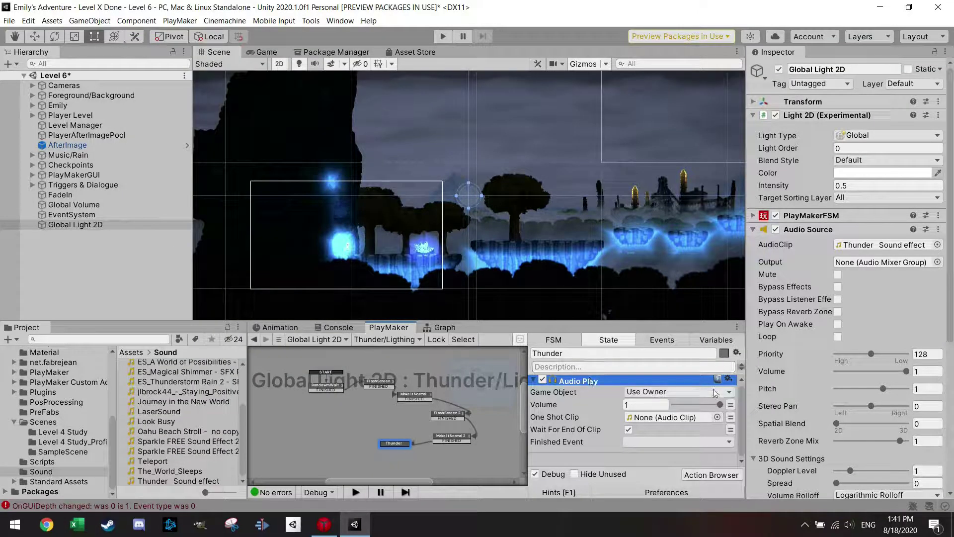
Keep the Audio Play volume at 1 and turn off Wait For End Of Clip
left_click(646, 405)
left_click(642, 407)
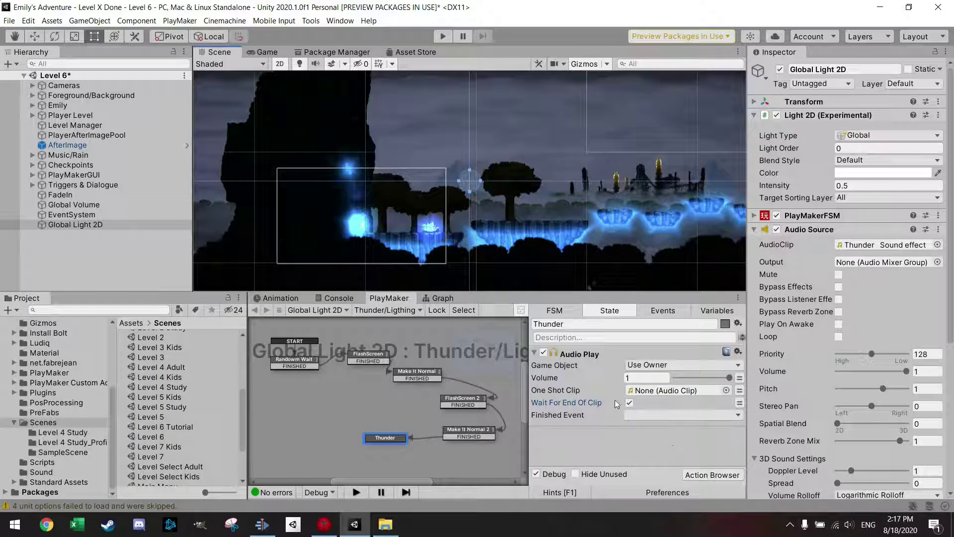
left_click(629, 403)
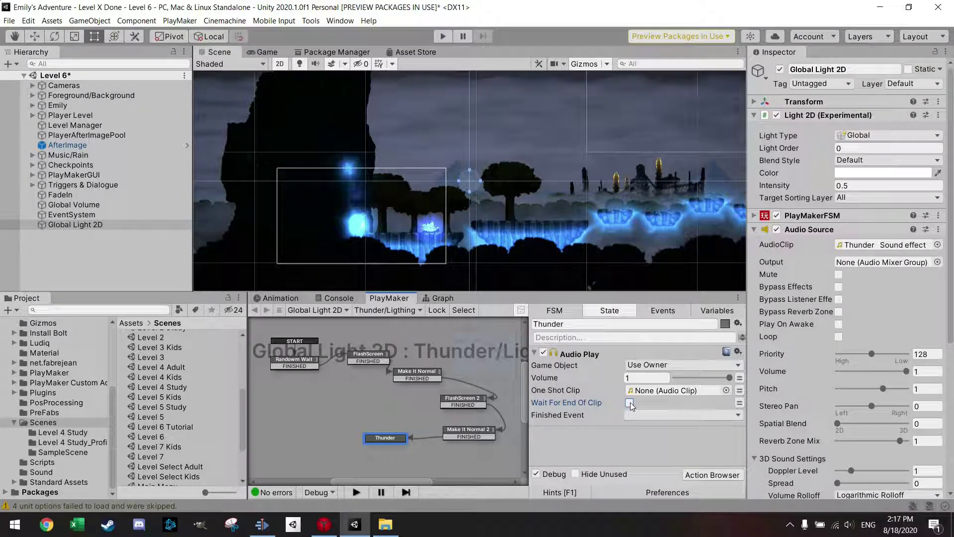
left_click(718, 475)
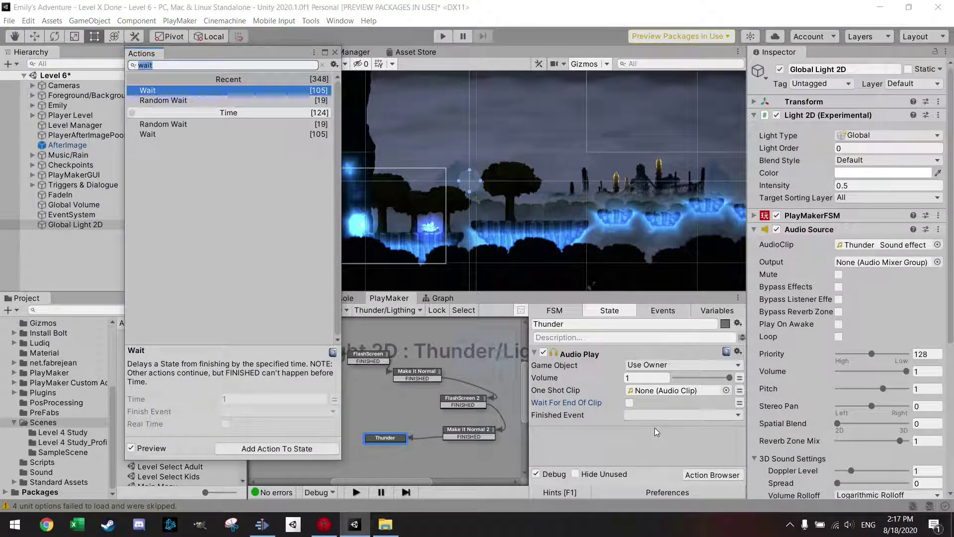
Add a 0.5-second Wait to Thunder sending FINISHED, and create Thunder's FINISHED transition
key("Return")
left_click(335, 52)
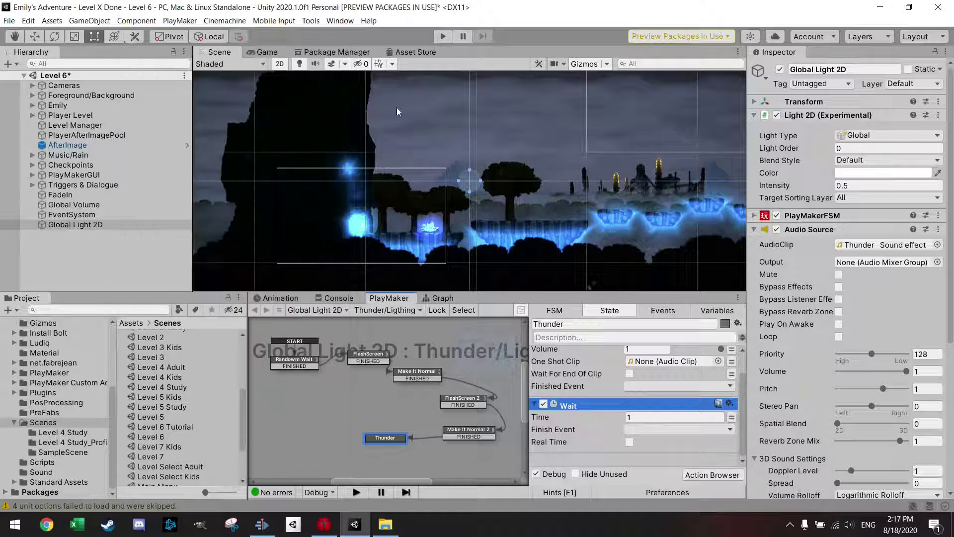
type("0.5")
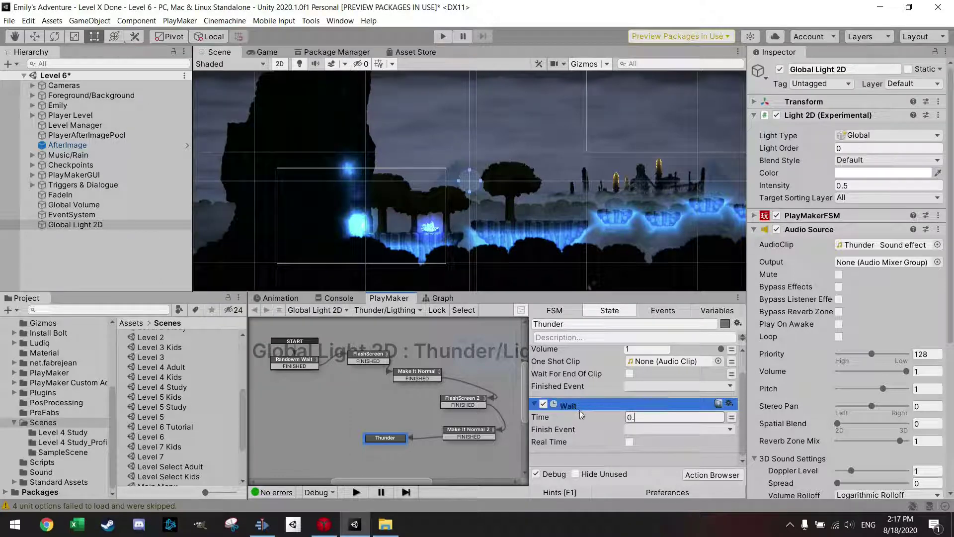
left_click(645, 428)
left_click(660, 373)
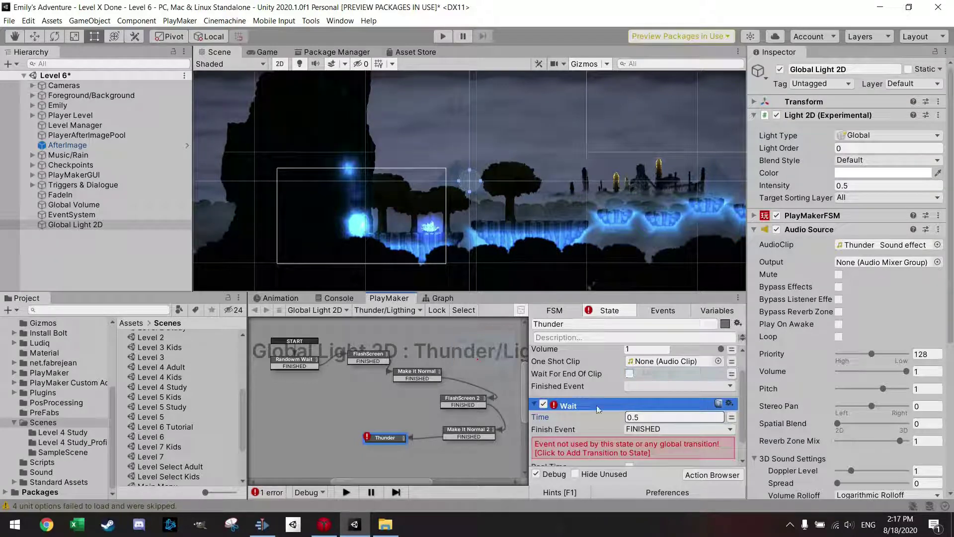
left_click(594, 449)
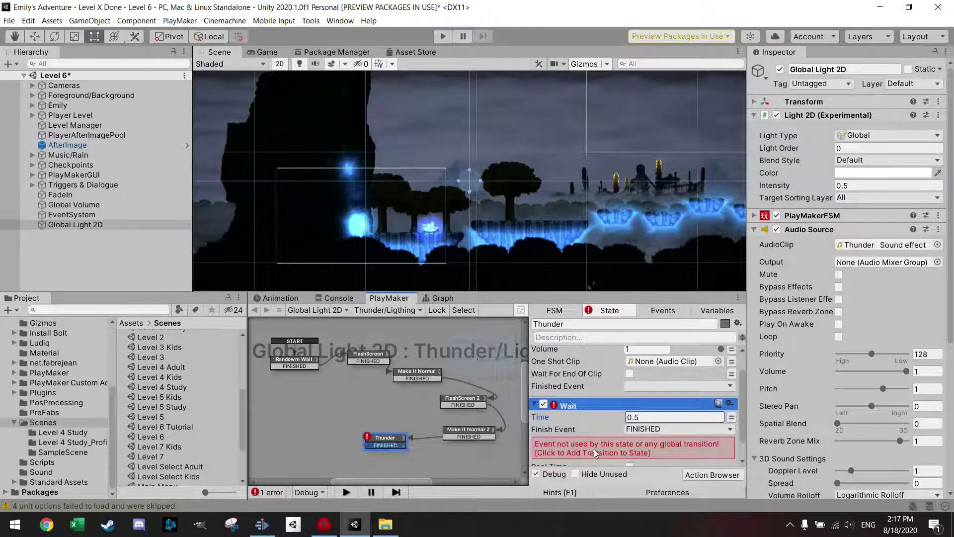
Add a state named ShakeScreen to the graph and place it just left of Thunder
right_click(323, 436)
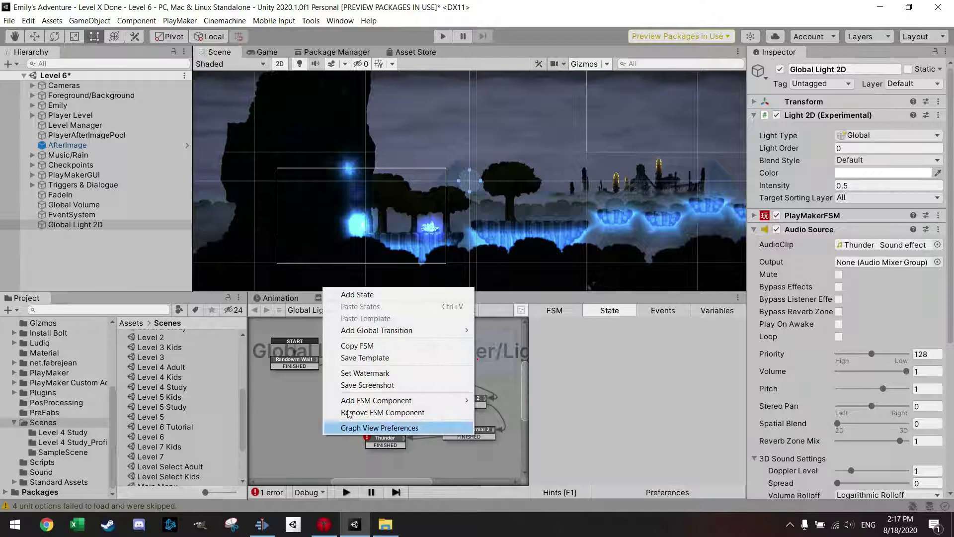
left_click(376, 296)
type("S")
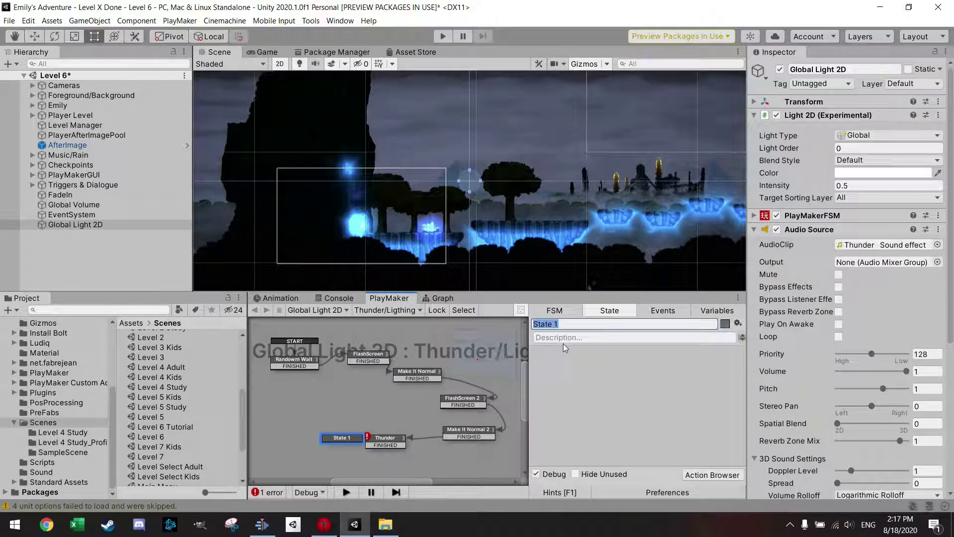
type("hakeScreen")
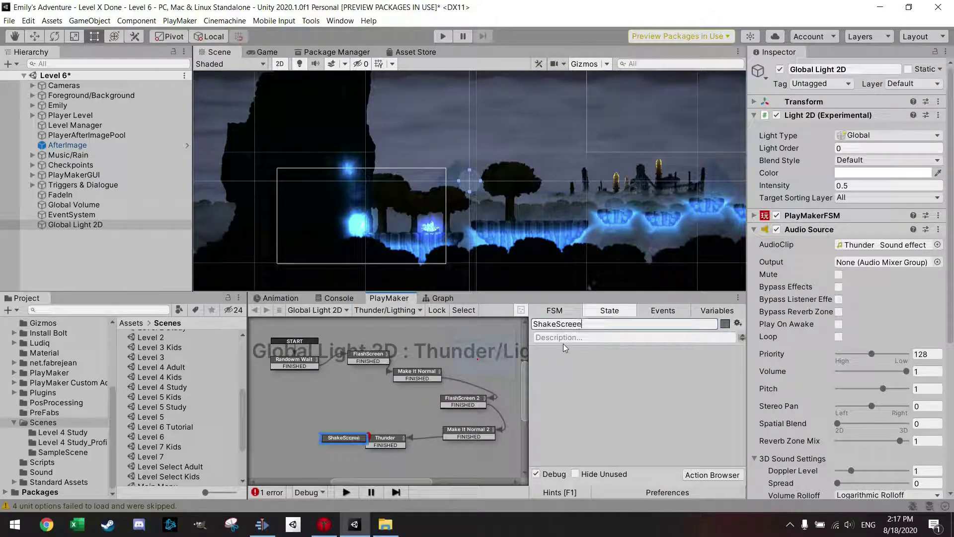
left_click_drag(347, 439, 329, 437)
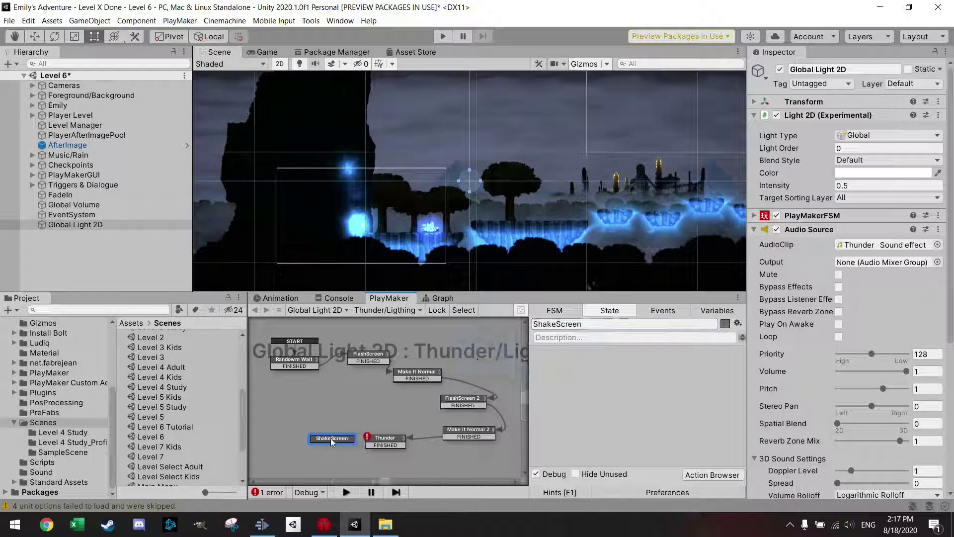
left_click(375, 448)
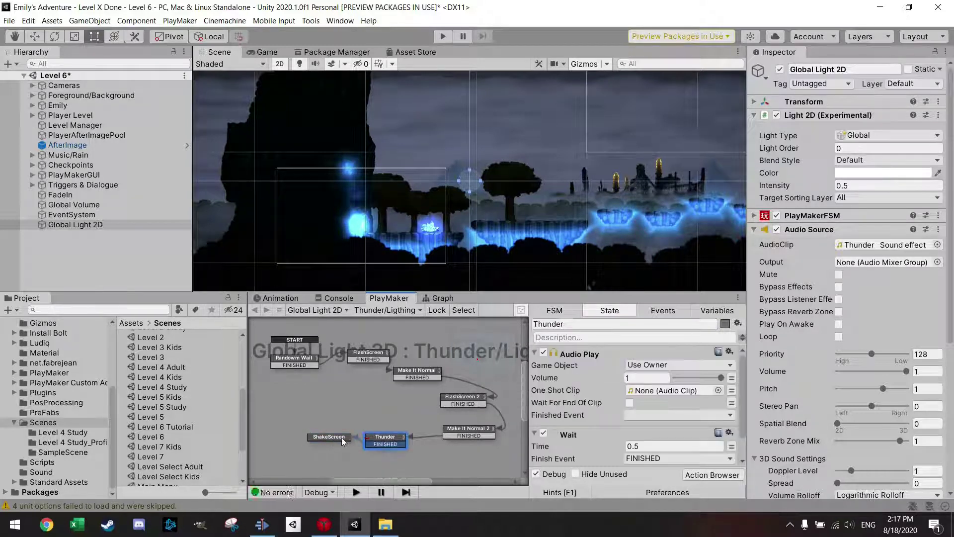
left_click(338, 438)
left_click_drag(338, 438, 333, 433)
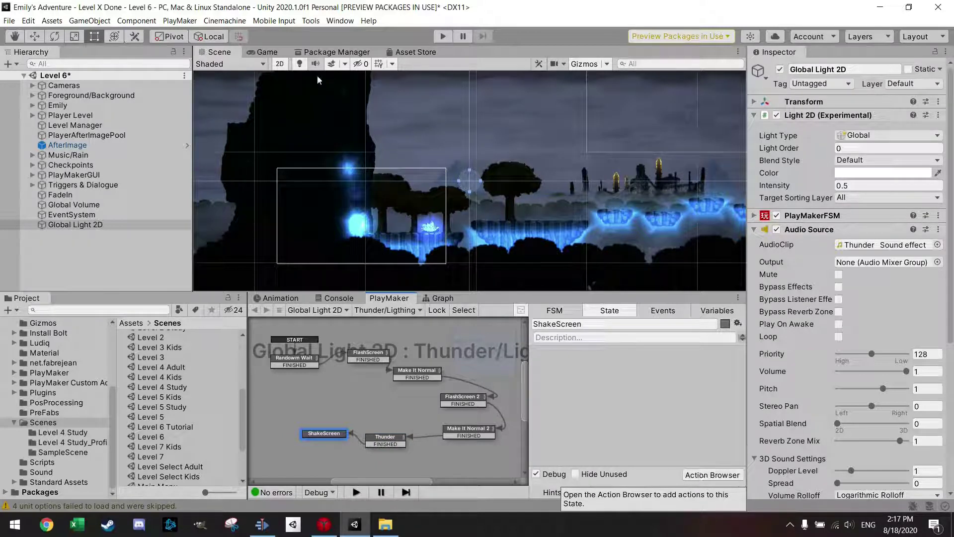
Search 'shake' in the PlayMaker Ecosystem Browser and import the Game Object Shake2 D action
left_click(180, 21)
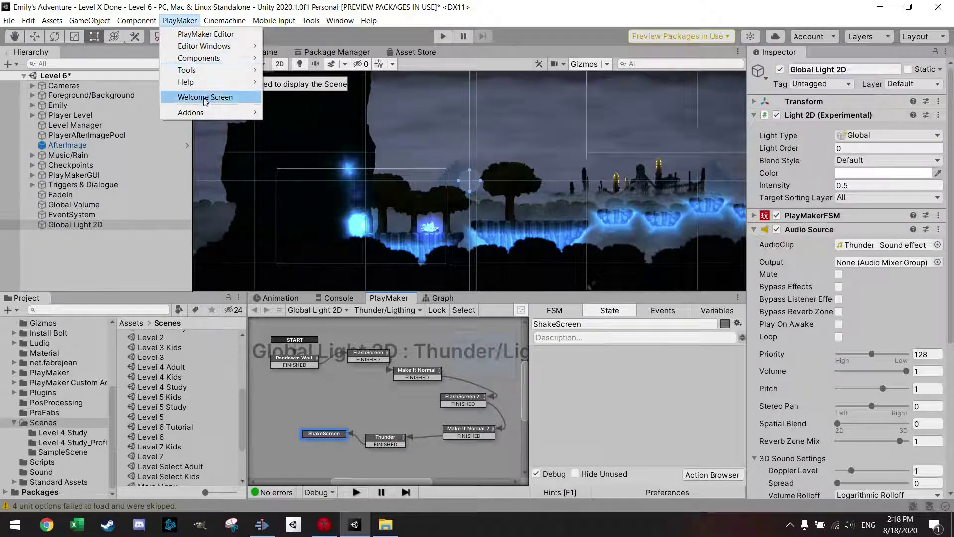
mouse_move(204, 114)
mouse_move(351, 126)
left_click(415, 125)
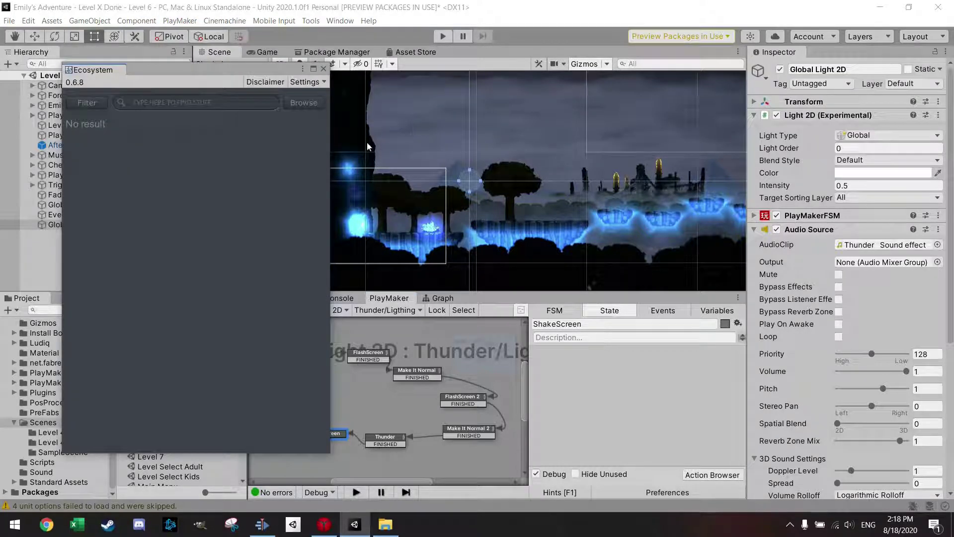
type("shake")
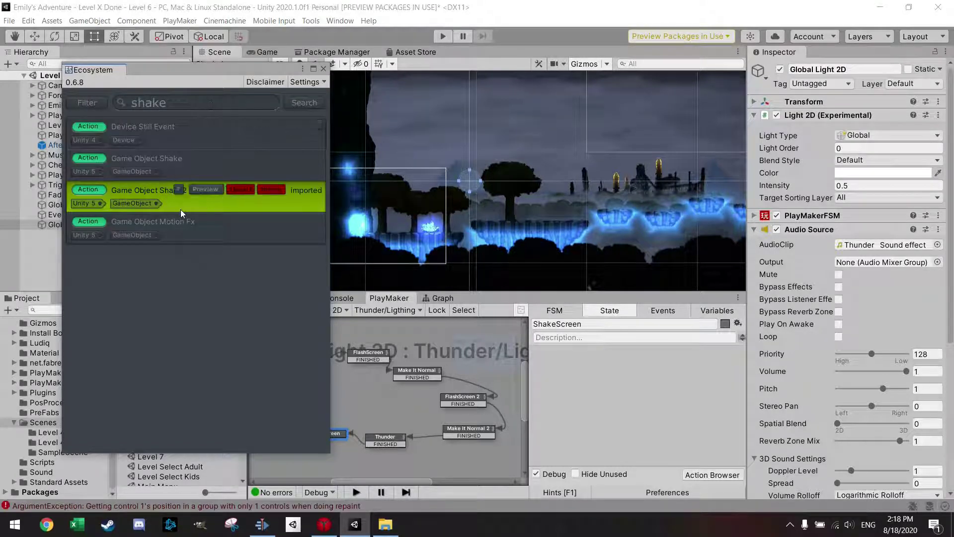
left_click(180, 209)
mouse_move(222, 209)
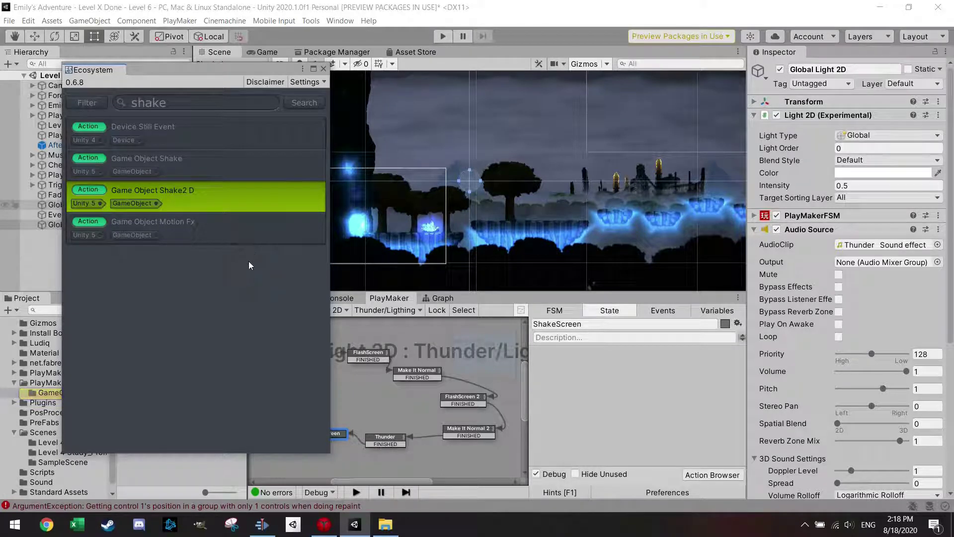
left_click(322, 69)
Add the Game Object Shake 2D action to ShakeScreen by searching 'shake' in the Action Browser
left_click(713, 475)
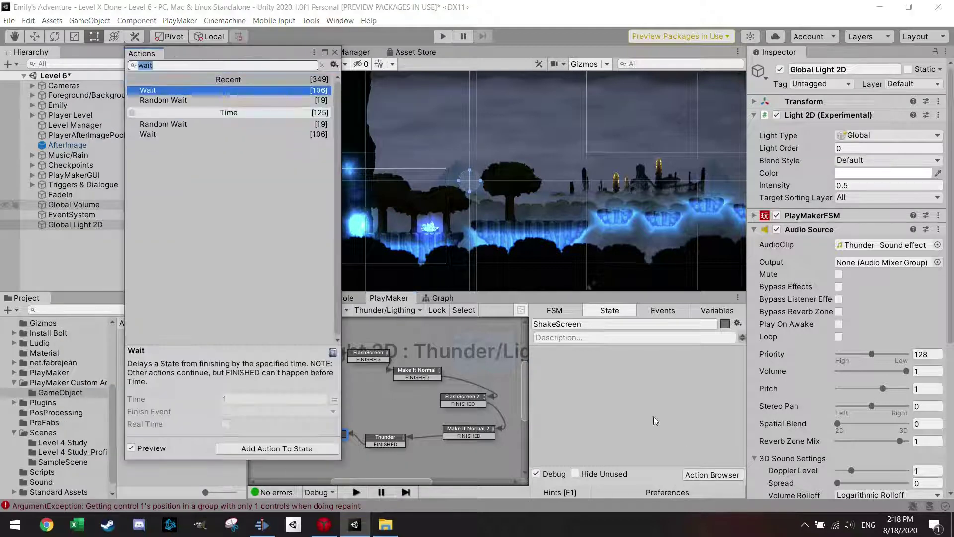
type("shake")
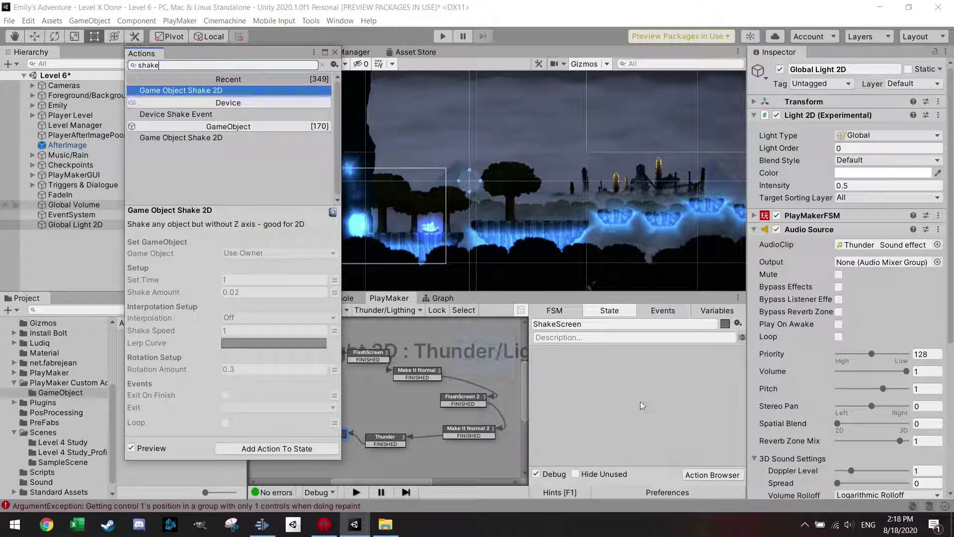
double_click(209, 91)
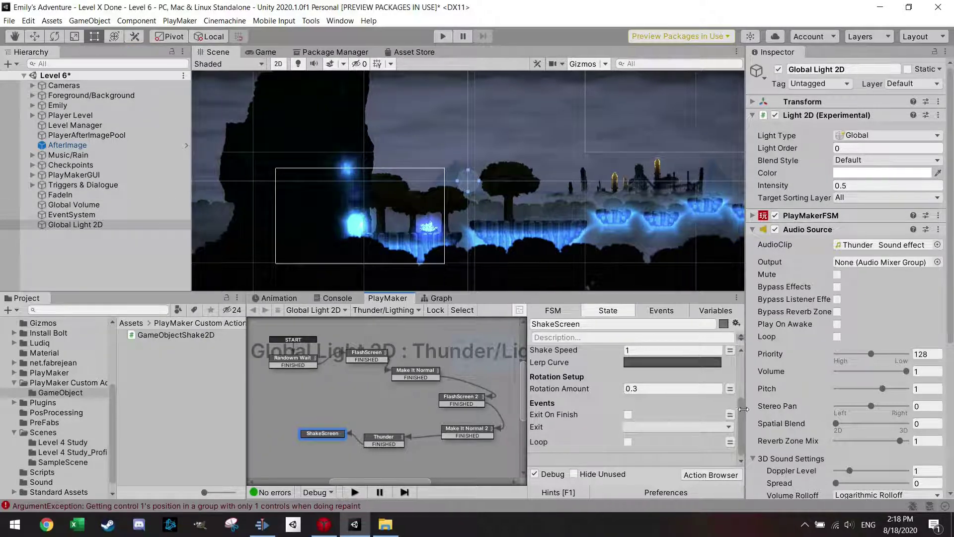
left_click_drag(741, 416, 743, 365)
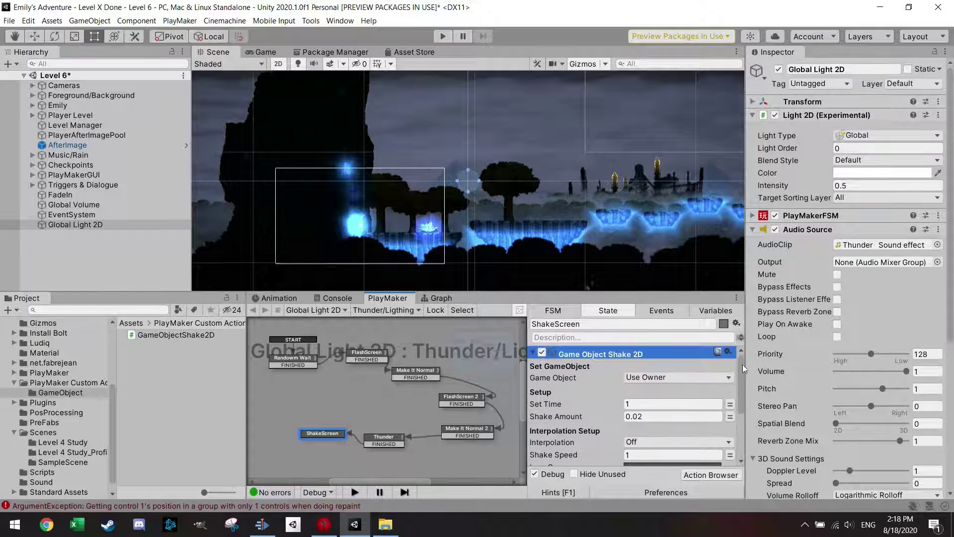
left_click(711, 378)
Point ShakeScreen's Game Object at the Player Camera from the Cameras group
left_click(706, 403)
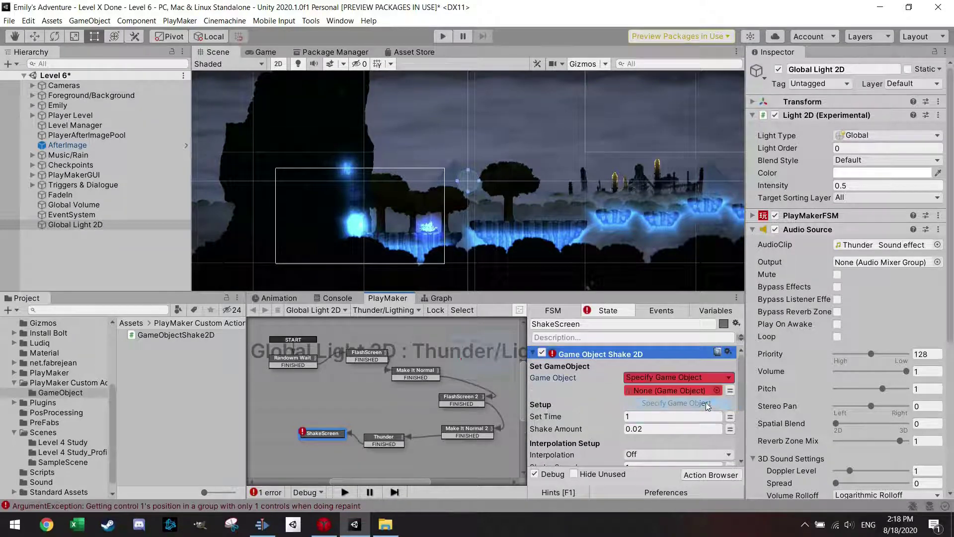
left_click(33, 85)
left_click(67, 106)
left_click_drag(68, 105, 661, 390)
left_click_drag(741, 385, 744, 395)
Set Set Time to 0.3 and both Shake Amount and Rotation Amount to 0.015
left_click(646, 391)
type("0")
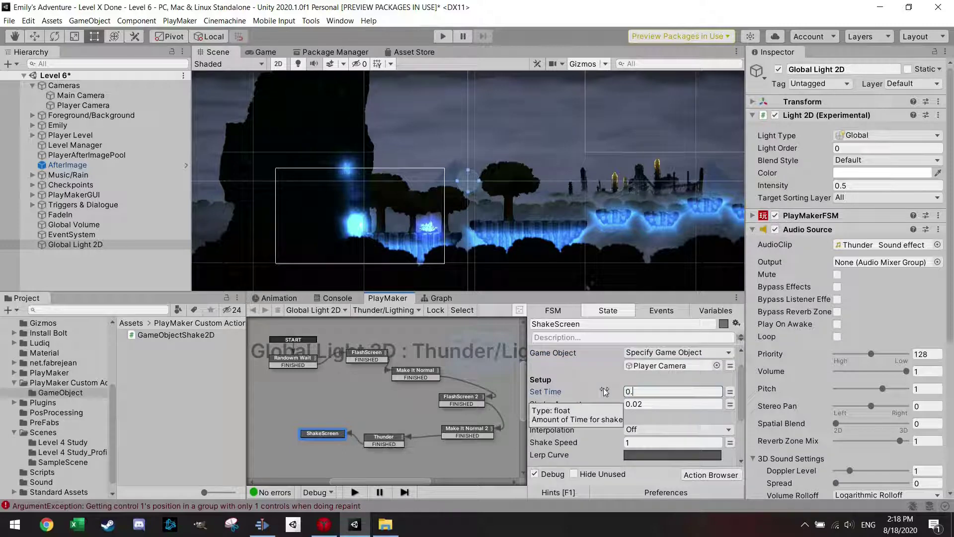
type(".3")
left_click(640, 405)
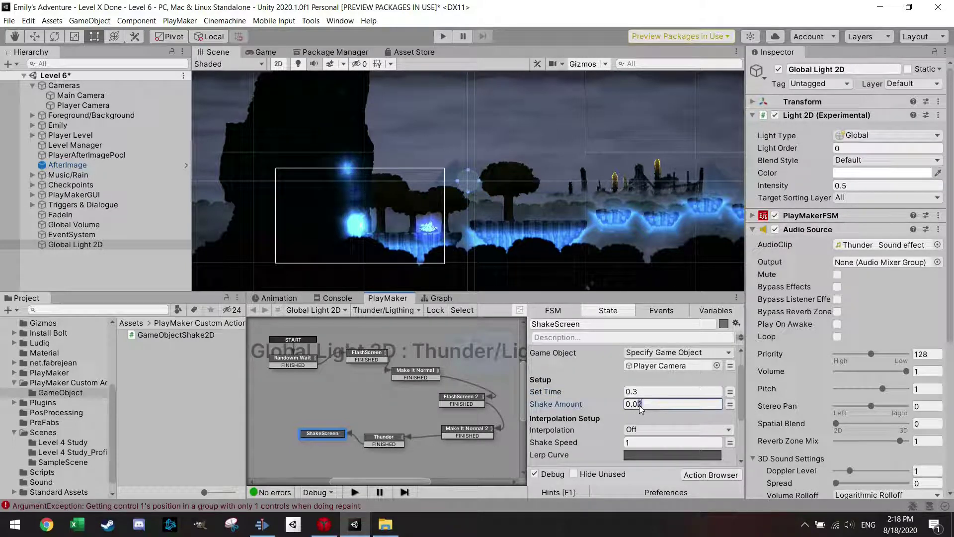
type("15")
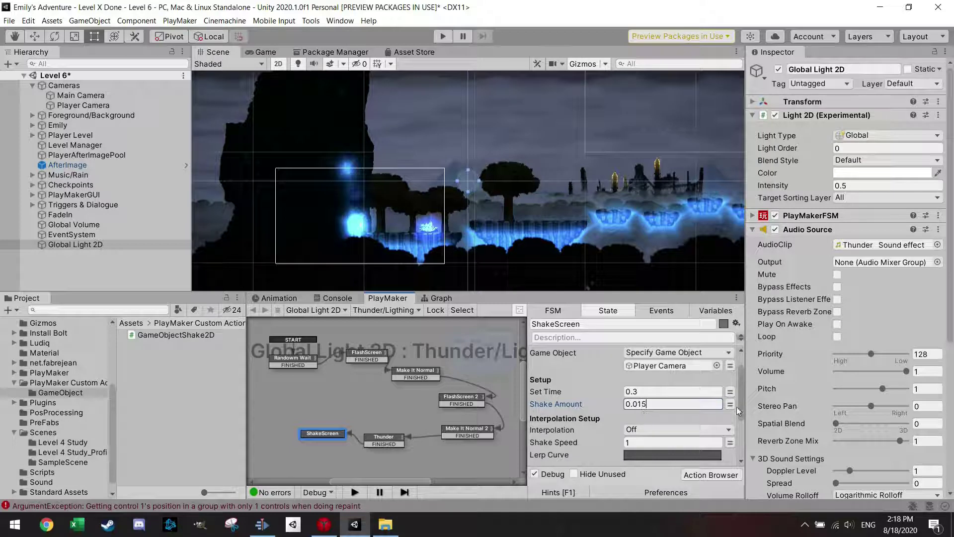
scroll(741, 399, "down", 2)
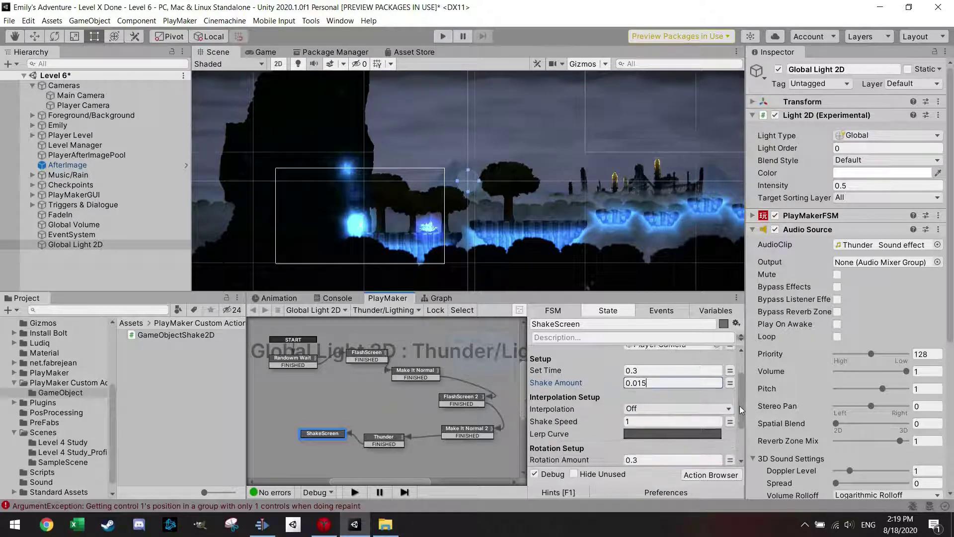
mouse_move(740, 404)
left_mouse_down()
mouse_move(743, 413)
mouse_move(743, 405)
left_mouse_up()
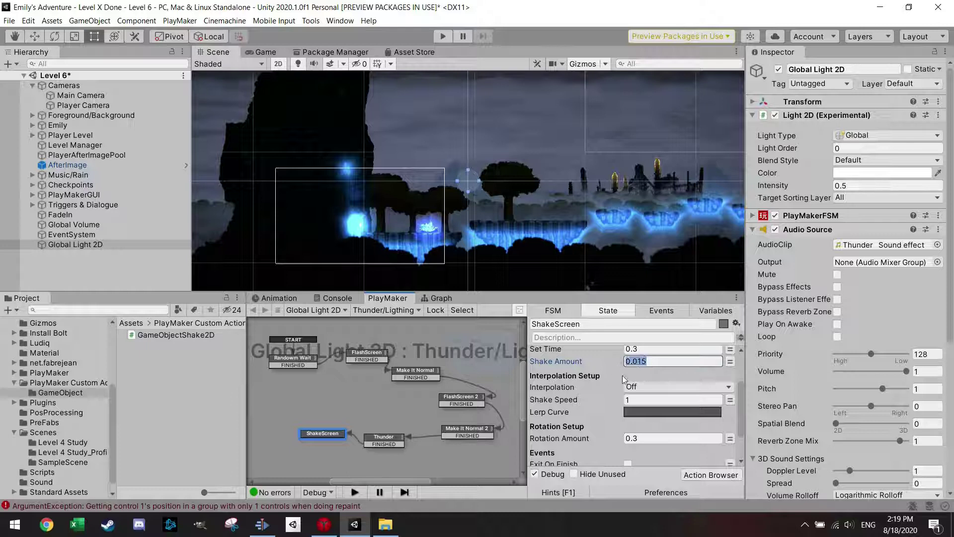
left_click(646, 438)
type("0.015")
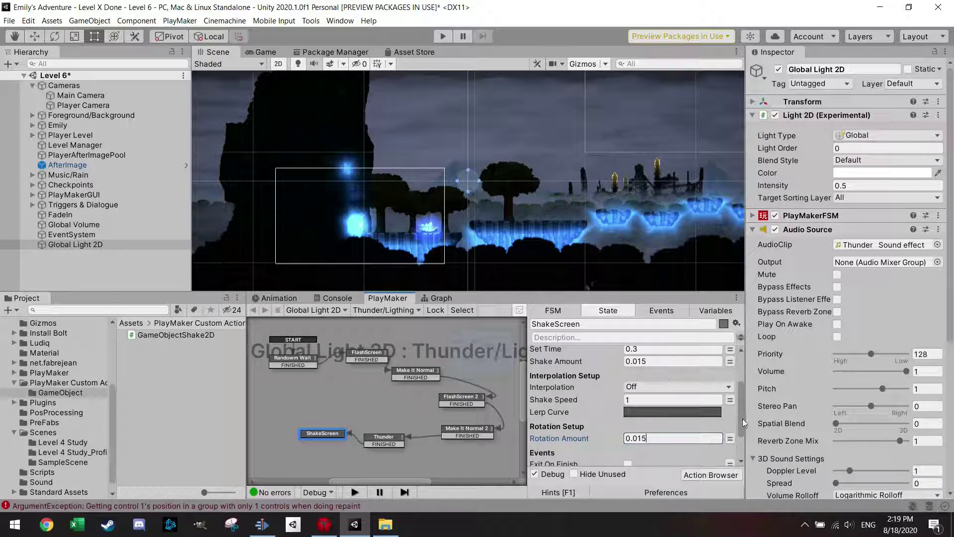
scroll(742, 420, "down", 4)
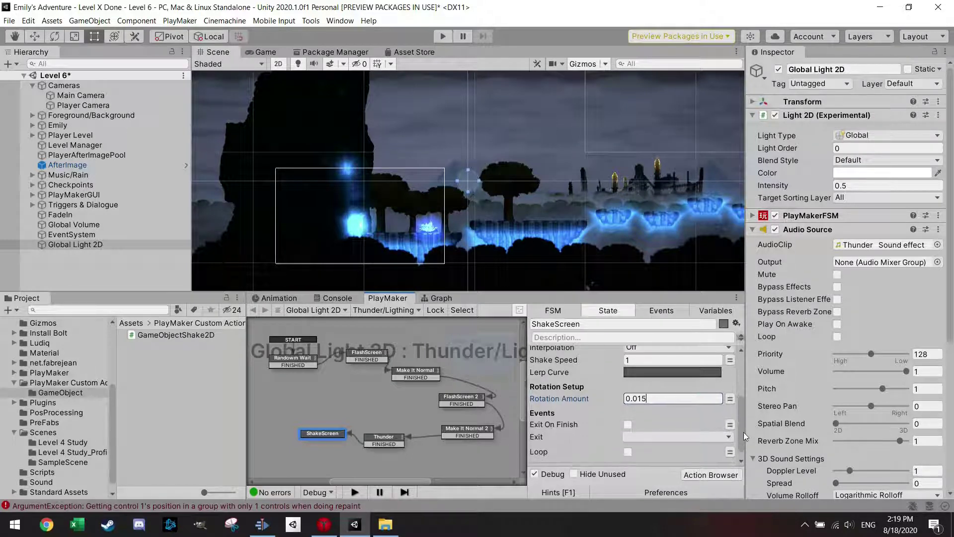
Make ShakeScreen exit with FINISHED and link that transition back to Randowm Wait
left_click(665, 437)
left_click(657, 381)
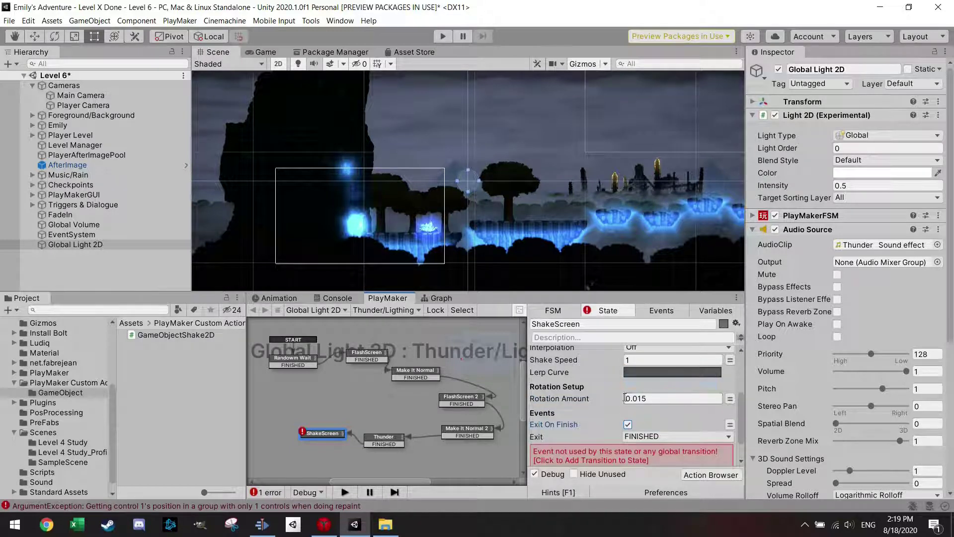
left_click(621, 458)
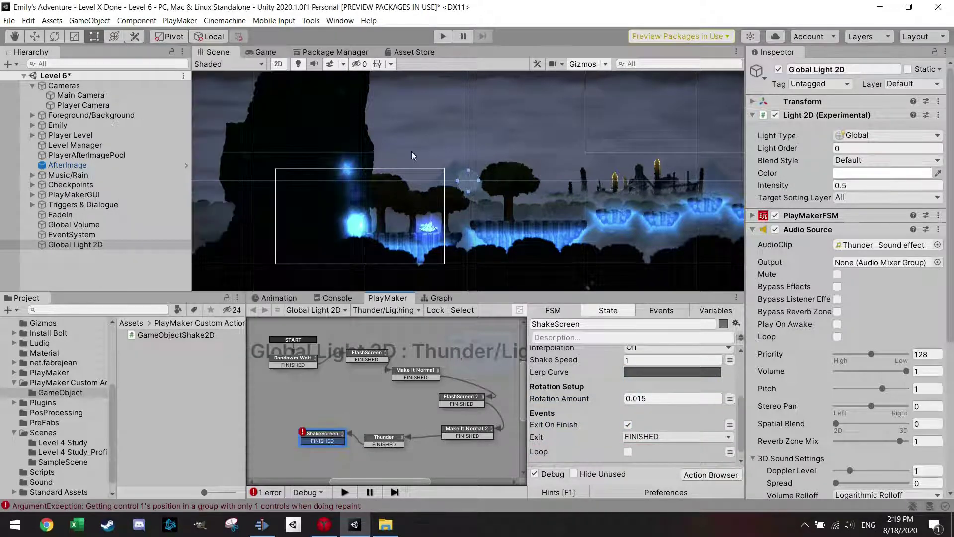
scroll(597, 392, "down", 1)
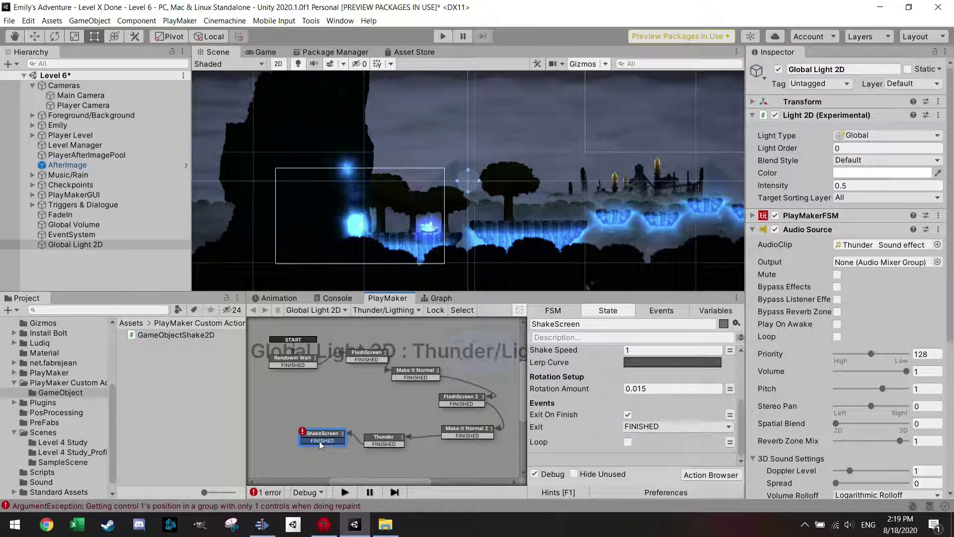
left_click_drag(317, 440, 318, 370)
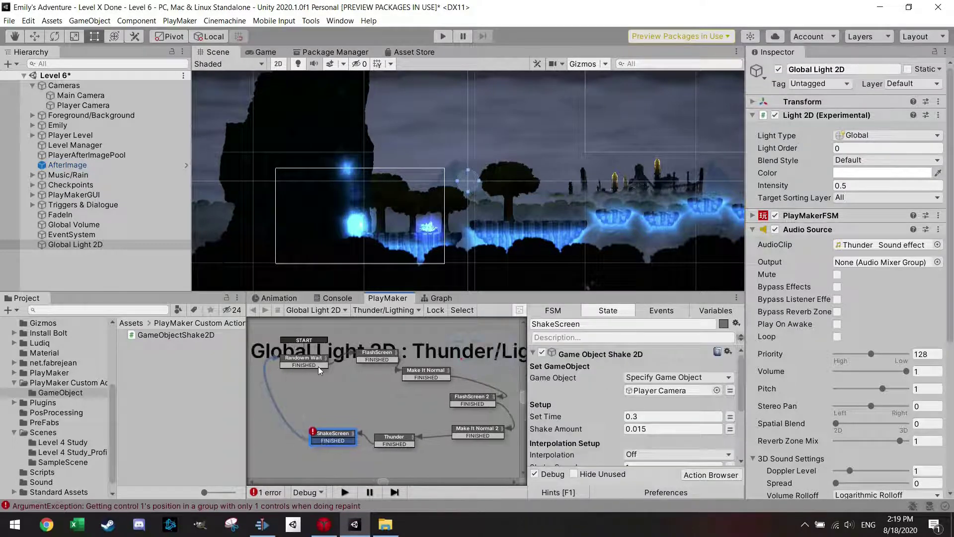
Review the Thunder state's actions, then return to ShakeScreen's settings
left_click(394, 438)
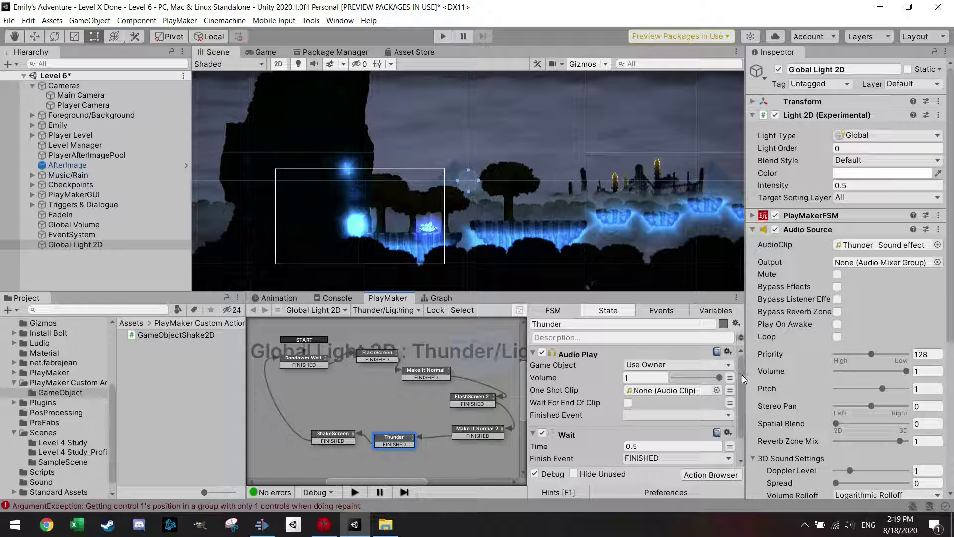
scroll(745, 383, "down", 2)
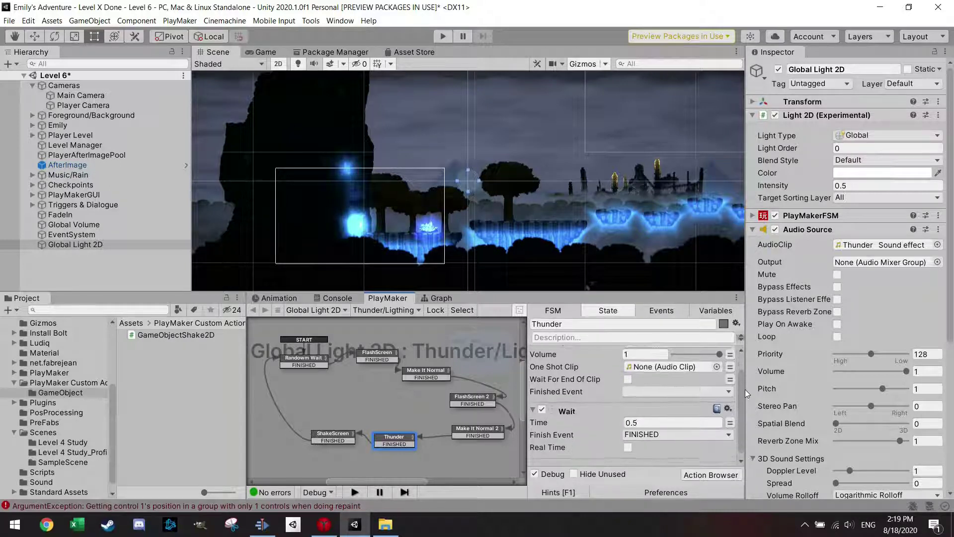
scroll(744, 389, "down", 1)
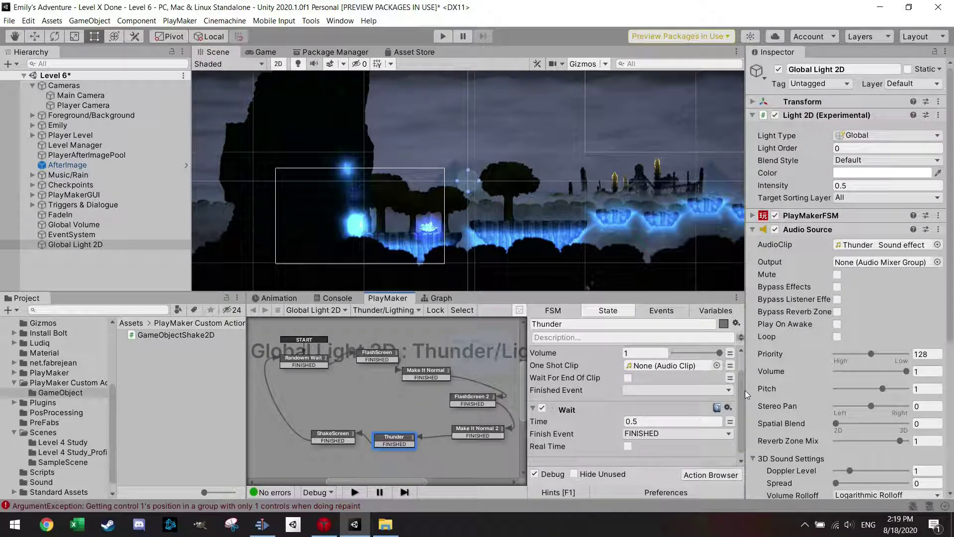
scroll(744, 389, "down", 1)
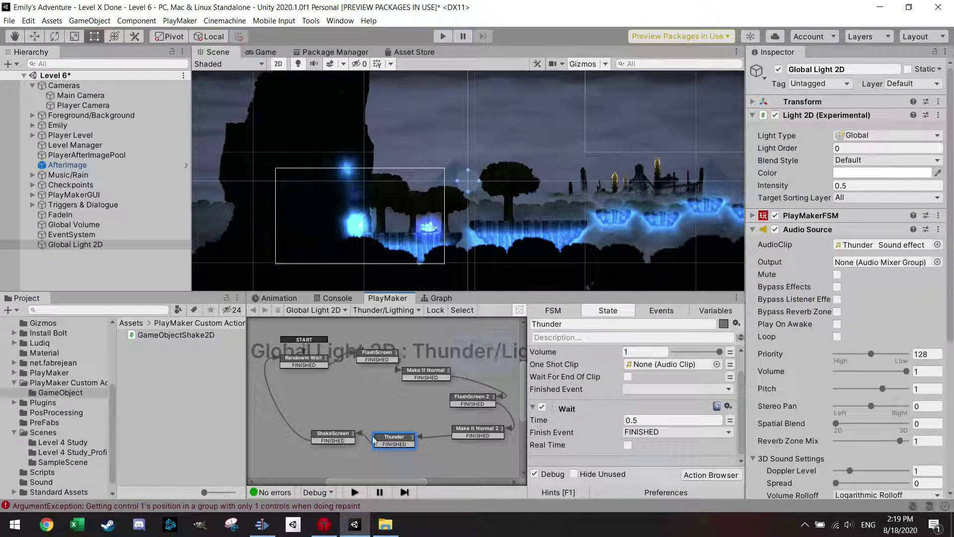
left_click_drag(741, 403, 741, 385)
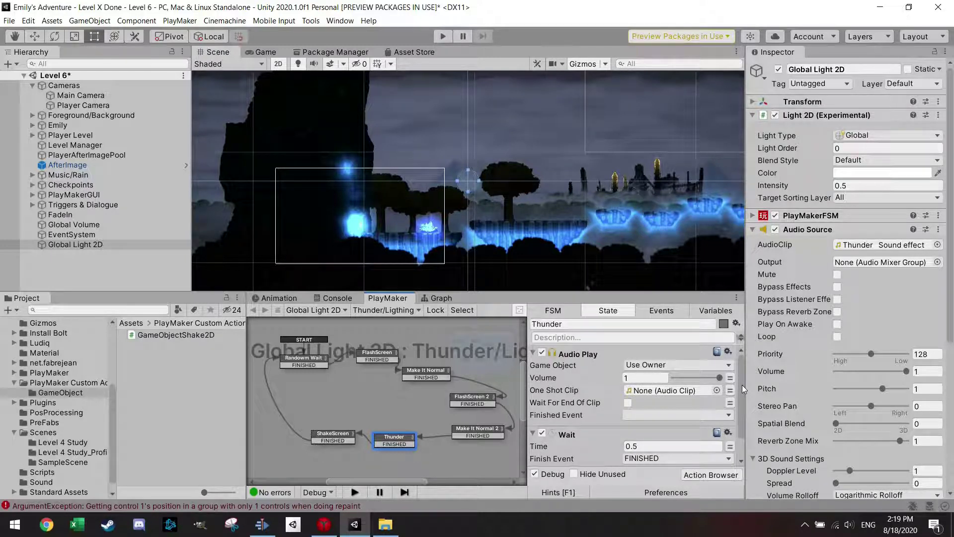
left_click_drag(742, 385, 741, 392)
left_click(333, 436)
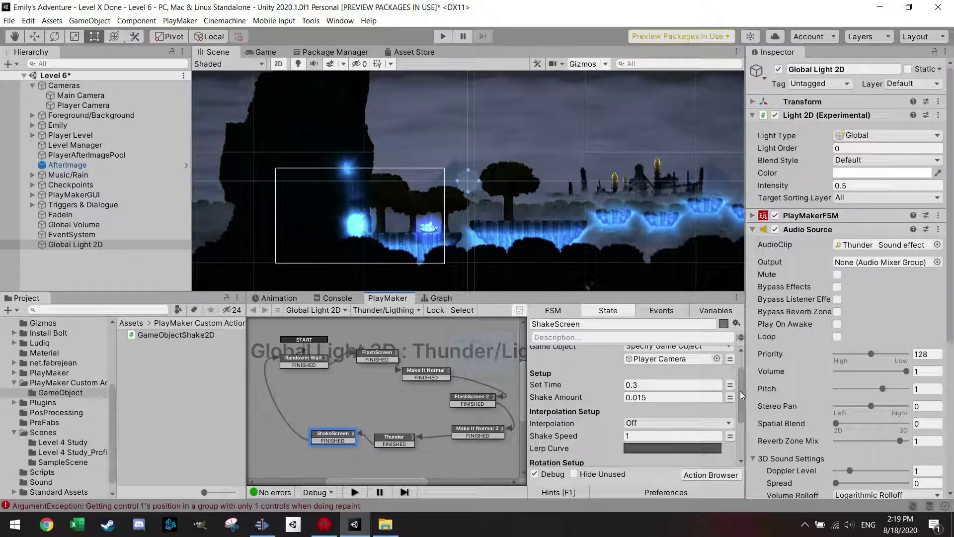
left_click_drag(741, 392, 743, 429)
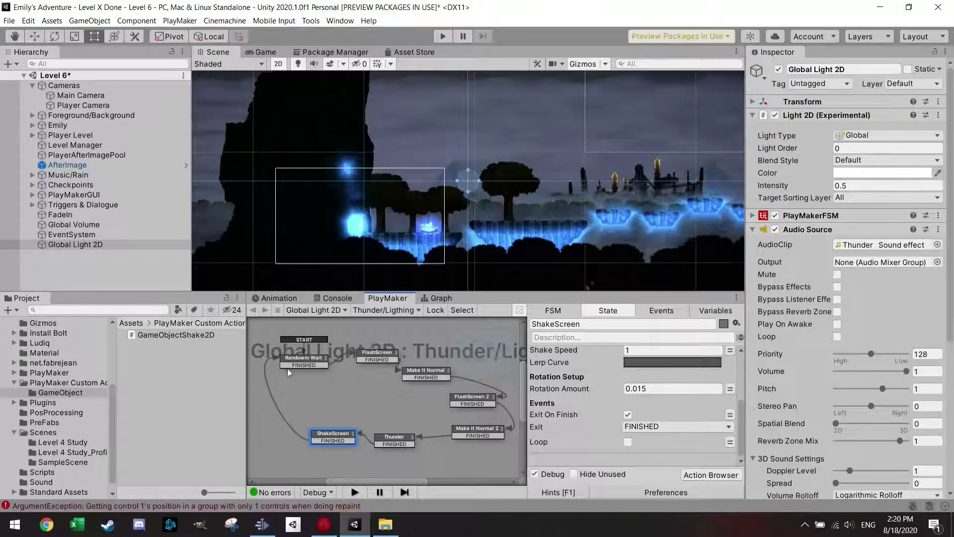
Play Level 6 to watch the lightning, thunder and shake, pausing once and resuming
left_click(266, 52)
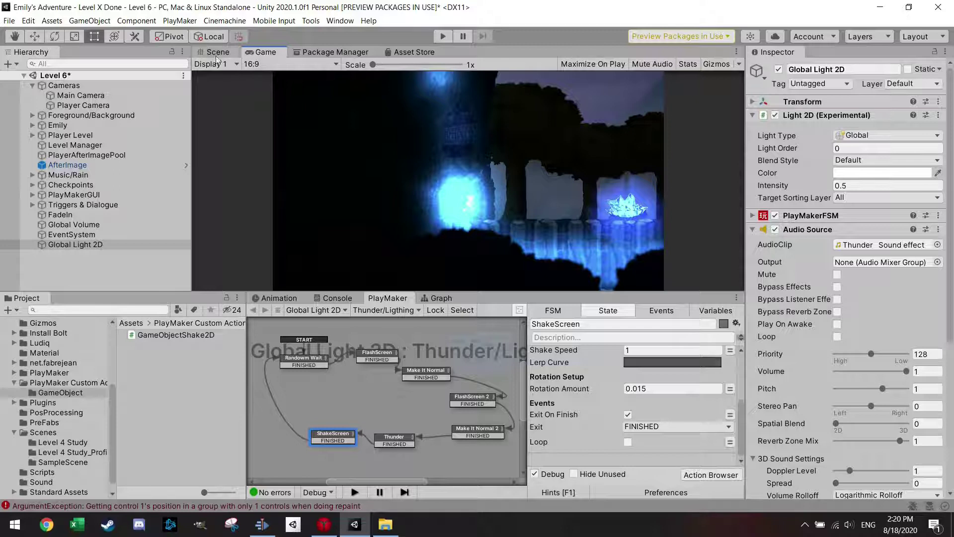
left_click(215, 53)
left_click(436, 38)
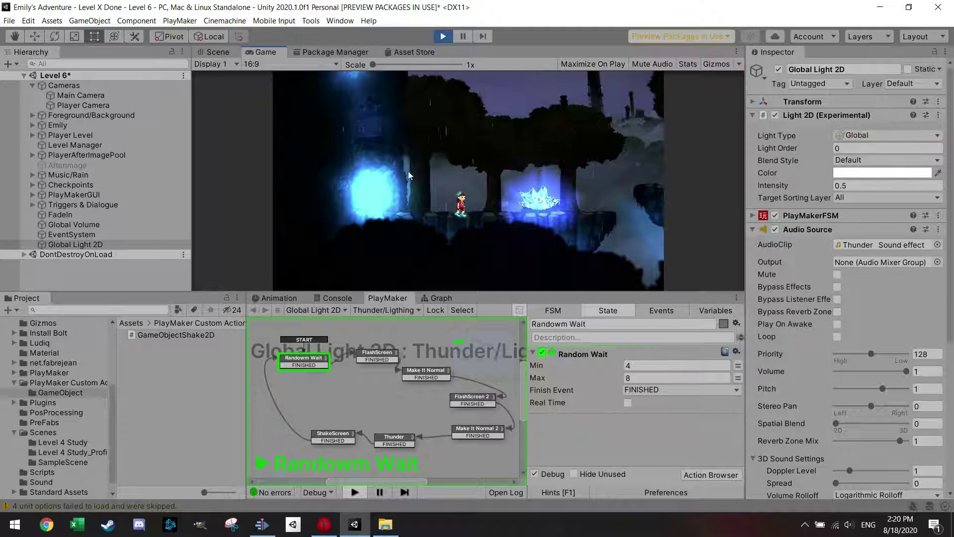
left_click(464, 37)
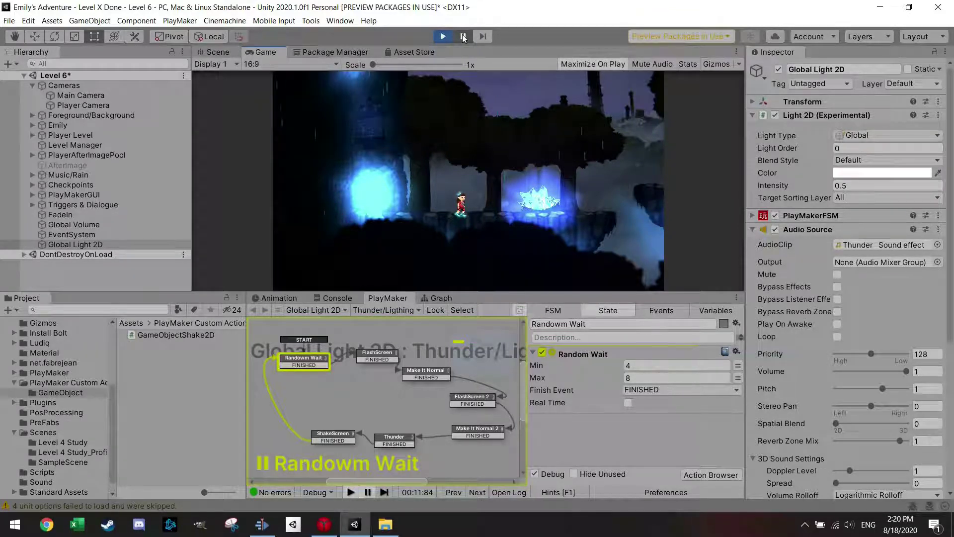
left_click(464, 37)
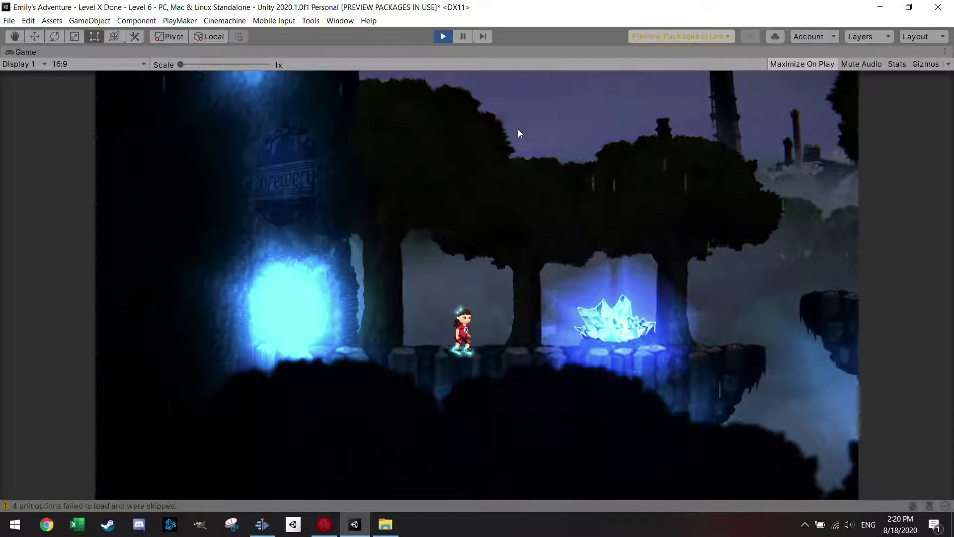
Pause and stop the play test to return to edit mode
left_click(463, 37)
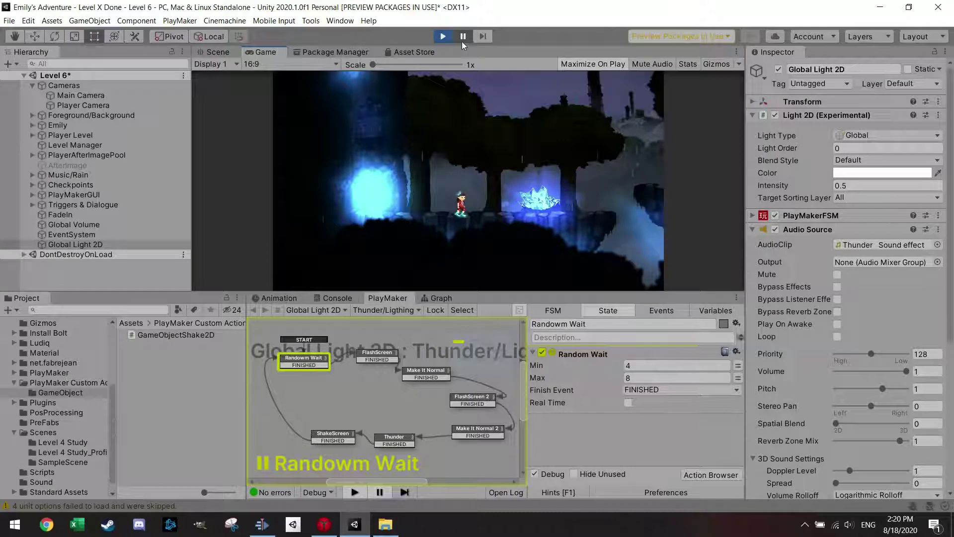
left_click(450, 37)
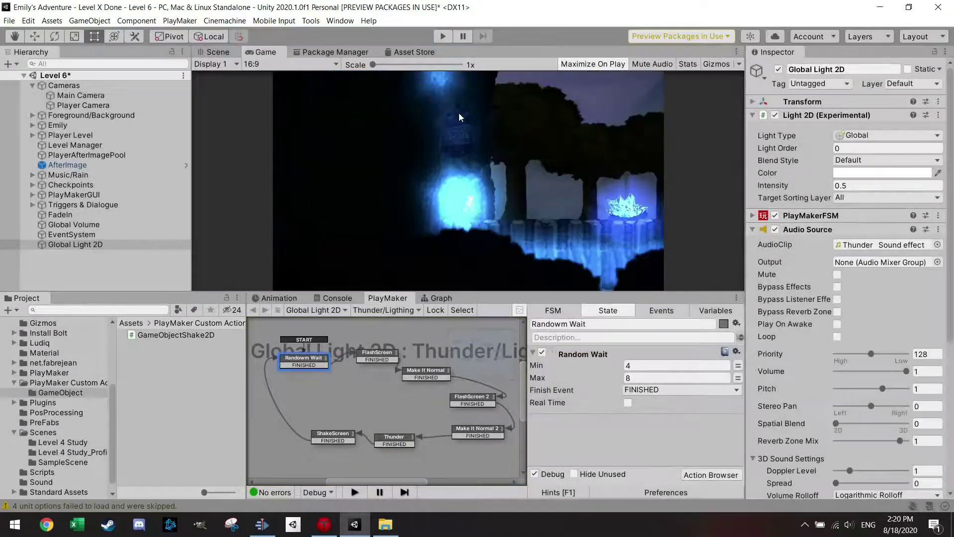